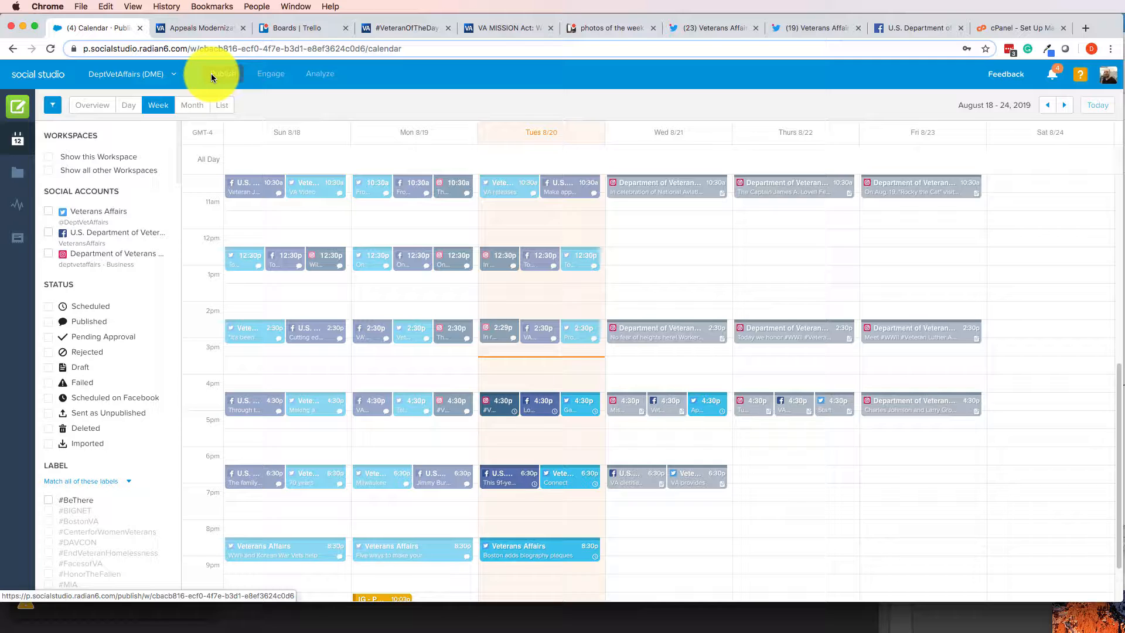
Open the Publish calendar in a second browser tab, check that it loads, and return to the original calendar
{"action": "right_click", "coordinate": [227, 73]}
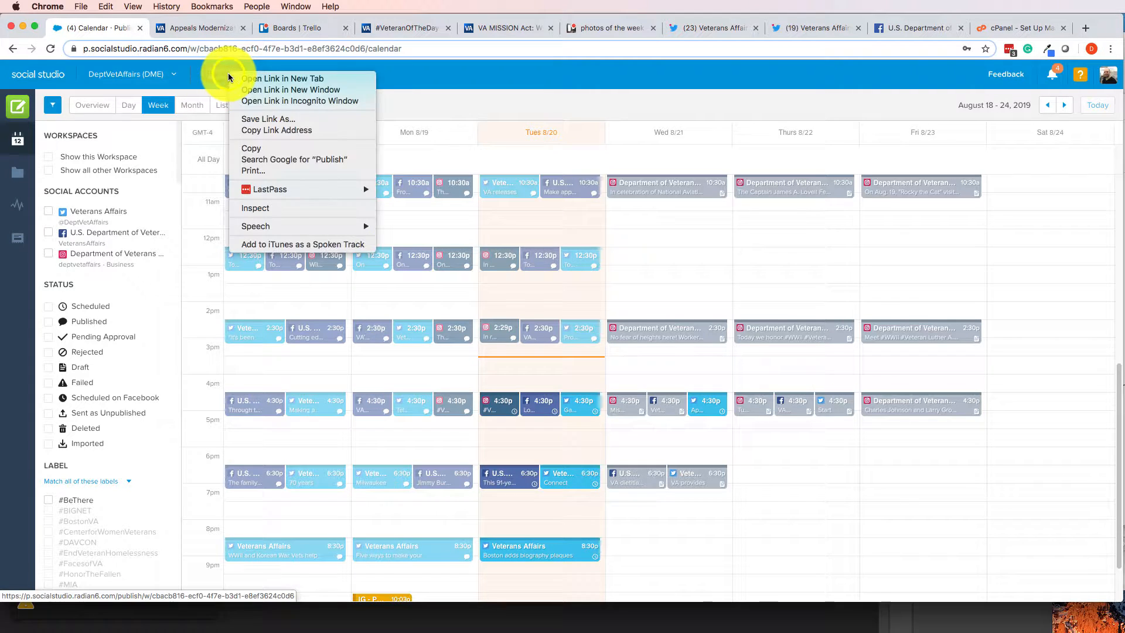
{"action": "left_click", "coordinate": [241, 78]}
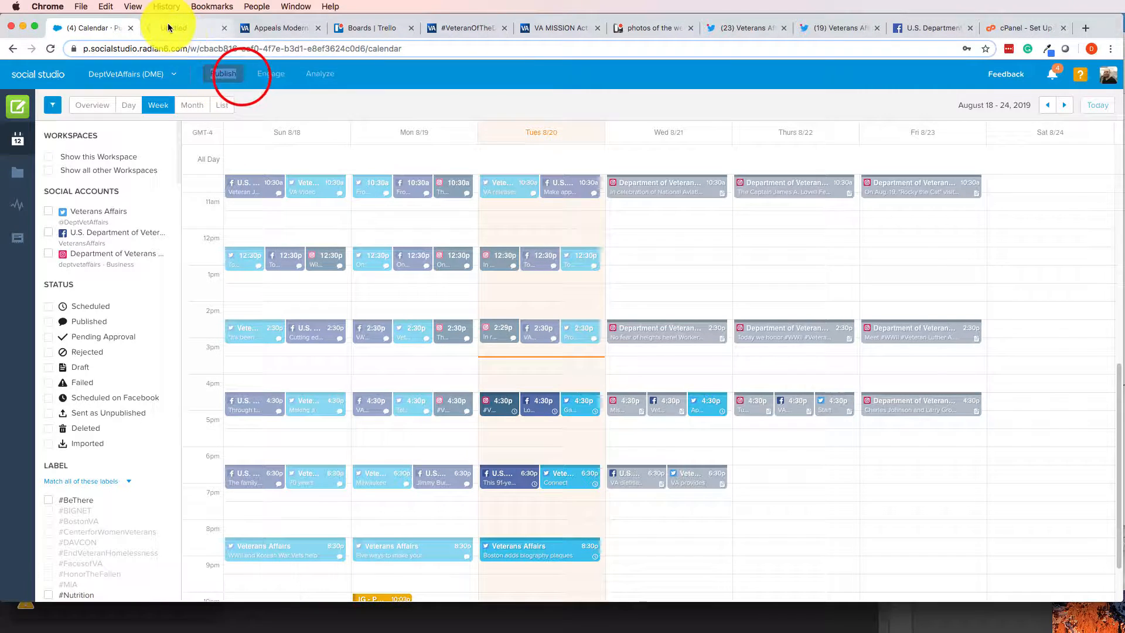
{"action": "left_click", "coordinate": [168, 28]}
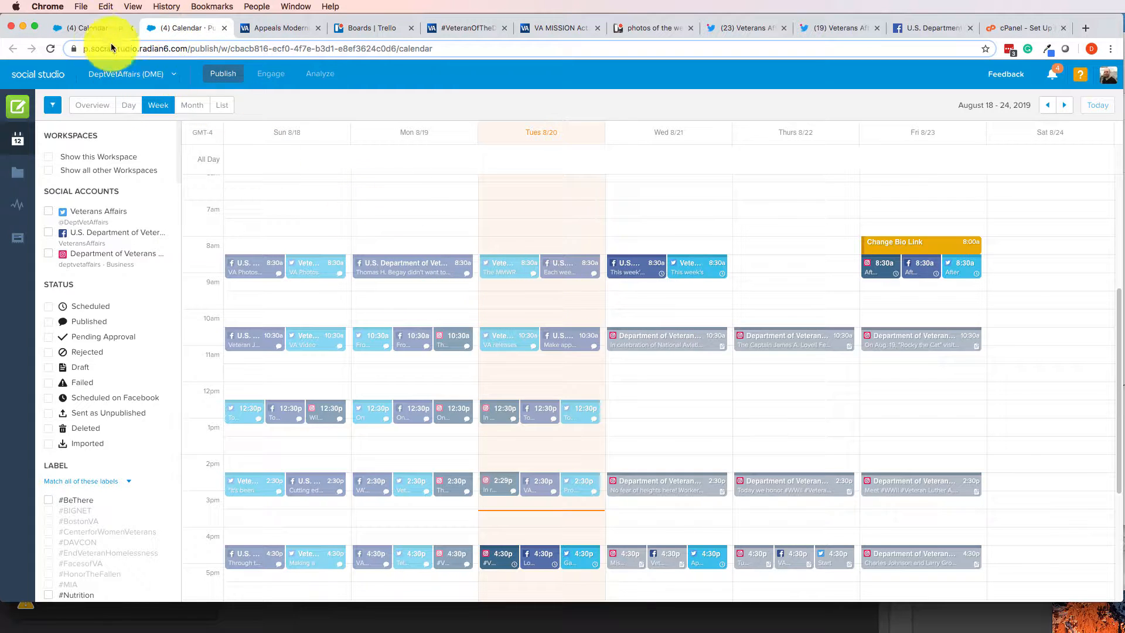
{"action": "left_click", "coordinate": [97, 29]}
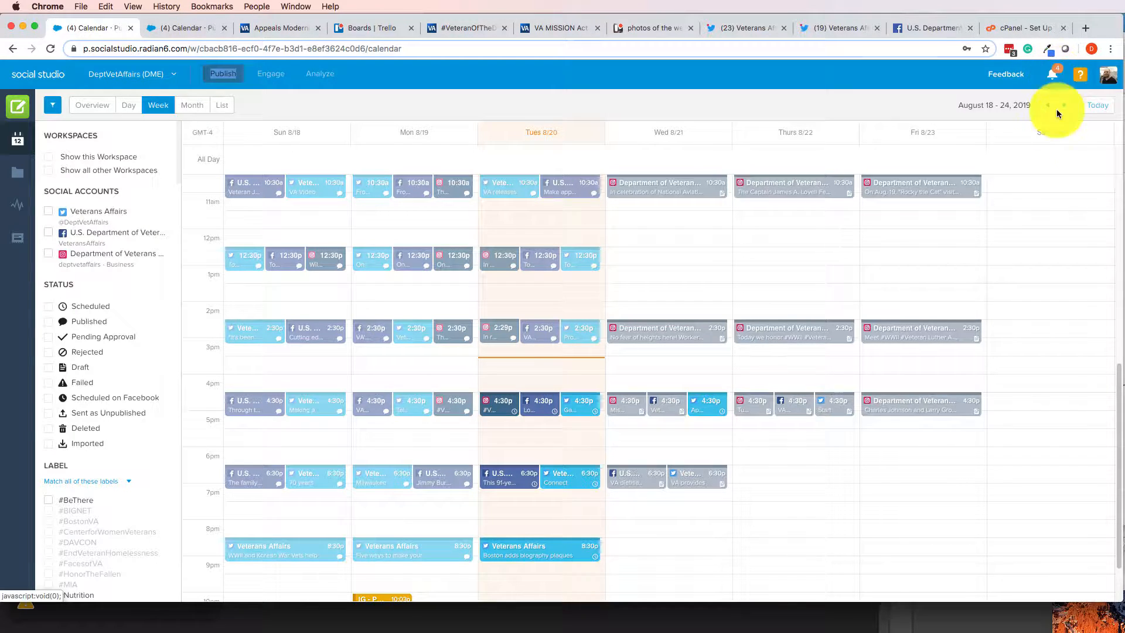
View the newest shared-content notification's details in a separate browser tab, and close that tab to return to the original calendar
{"action": "left_click", "coordinate": [1052, 74]}
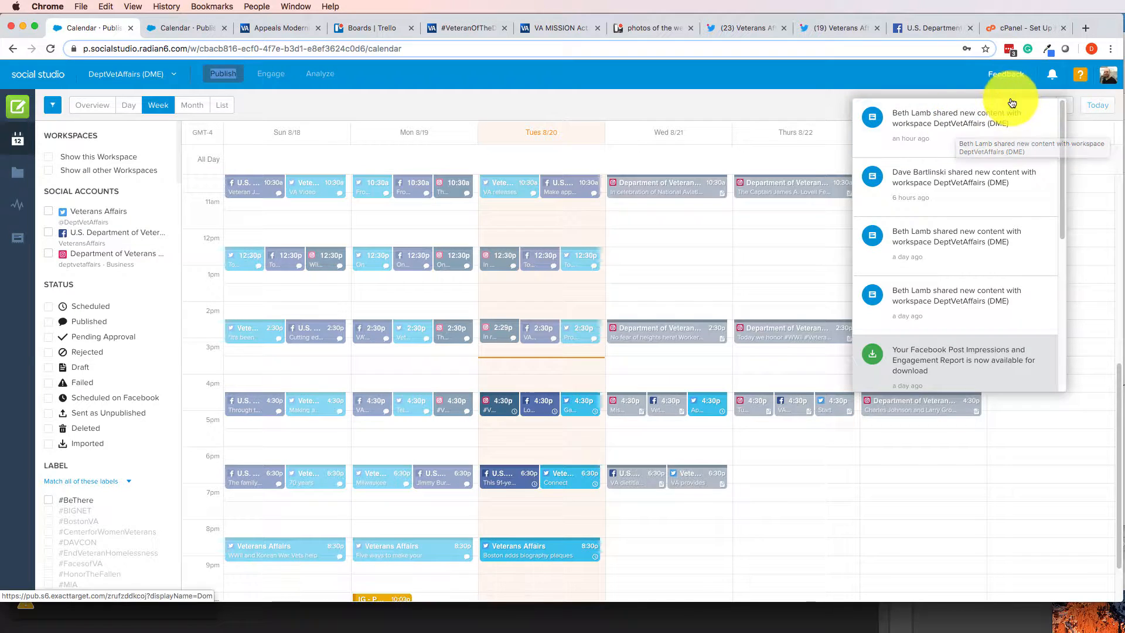
{"action": "right_click", "coordinate": [932, 134]}
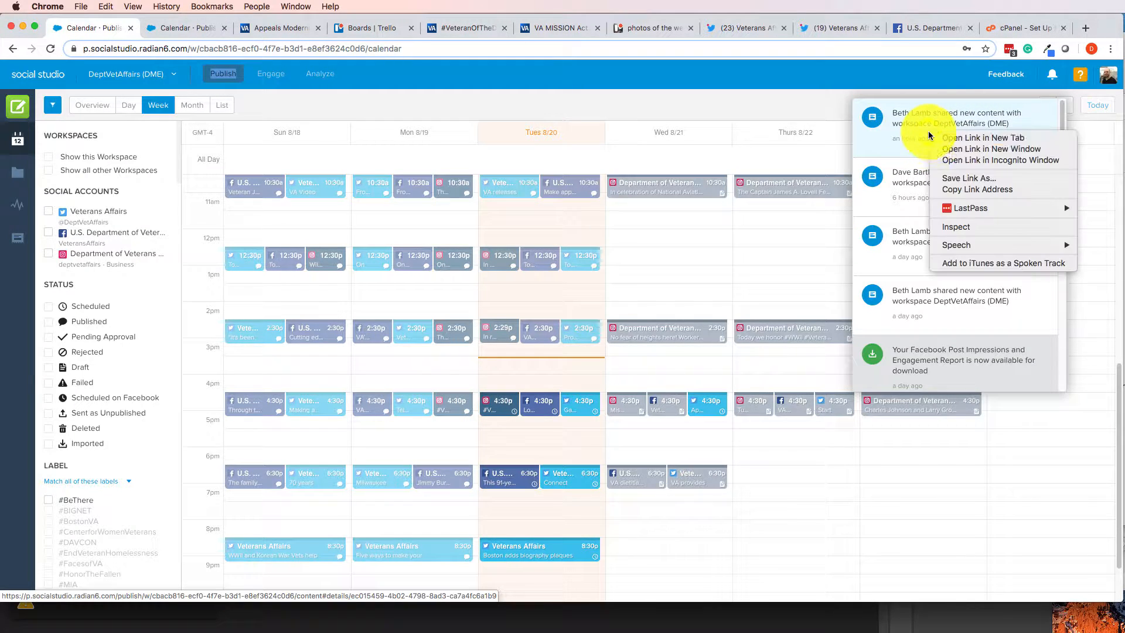
{"action": "left_click", "coordinate": [944, 137]}
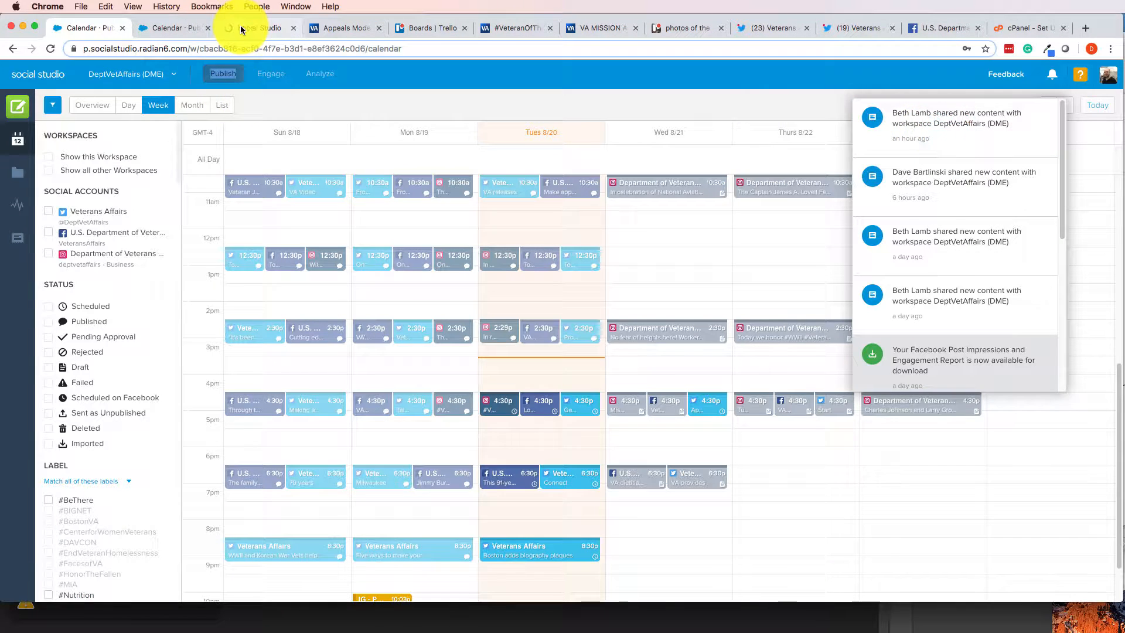
{"action": "left_click", "coordinate": [251, 30]}
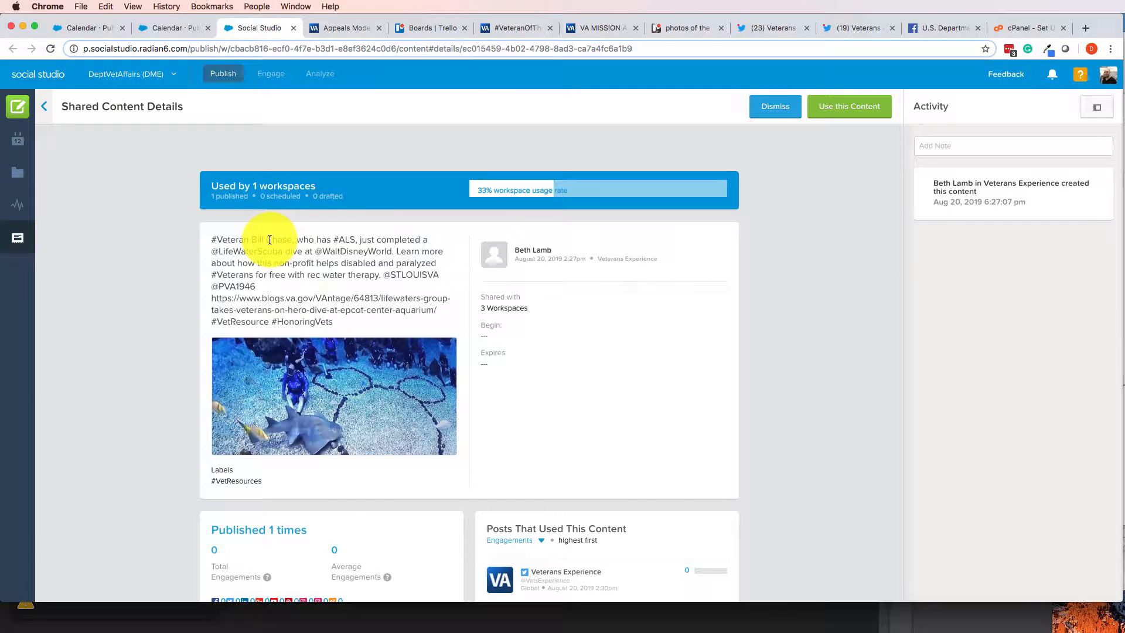
{"action": "left_click", "coordinate": [293, 28]}
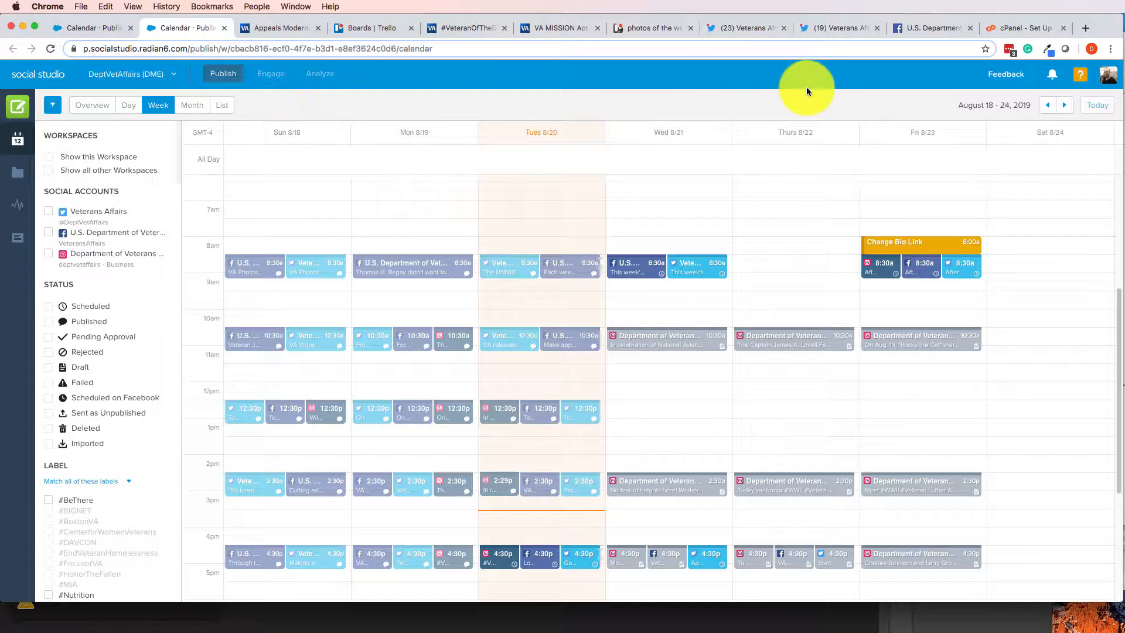
{"action": "left_click", "coordinate": [96, 29]}
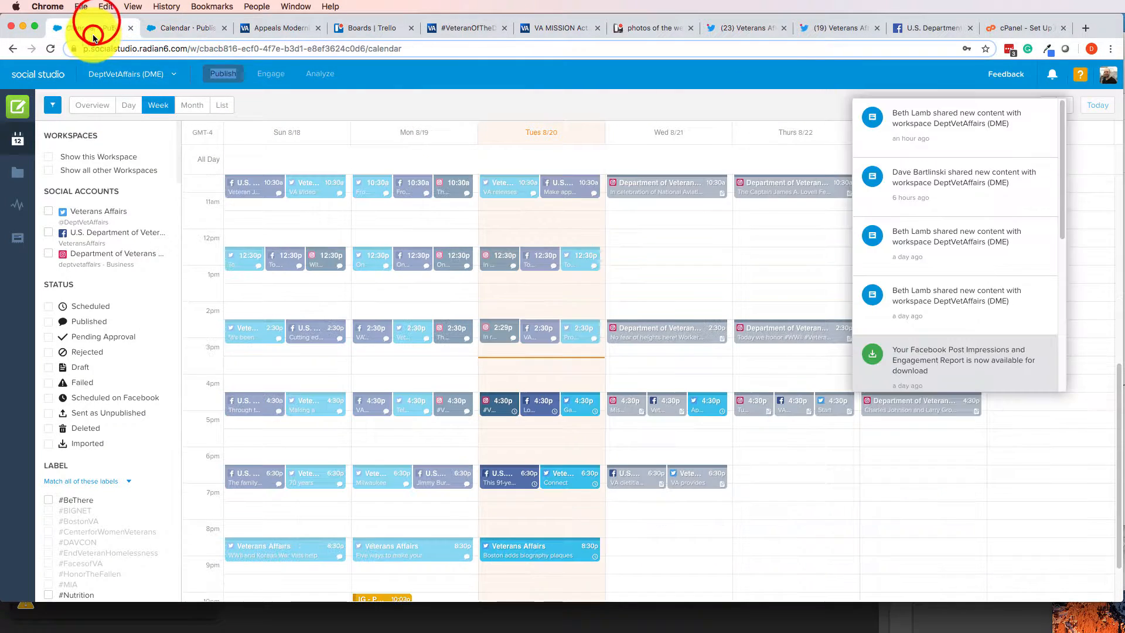
Open the Shared Content library and look over the recently created items and their usage figures
{"action": "left_click", "coordinate": [18, 241]}
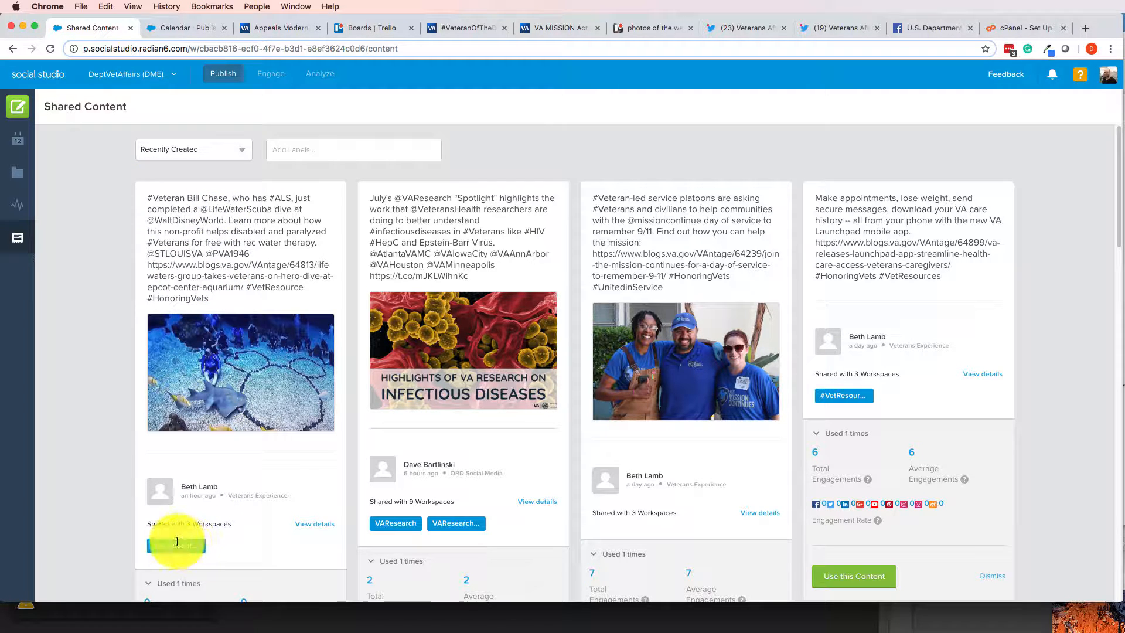
{"action": "scroll", "coordinate": [238, 504], "scroll_direction": "down", "scroll_amount": 3}
{"action": "scroll", "coordinate": [193, 410], "scroll_direction": "down", "scroll_amount": 3}
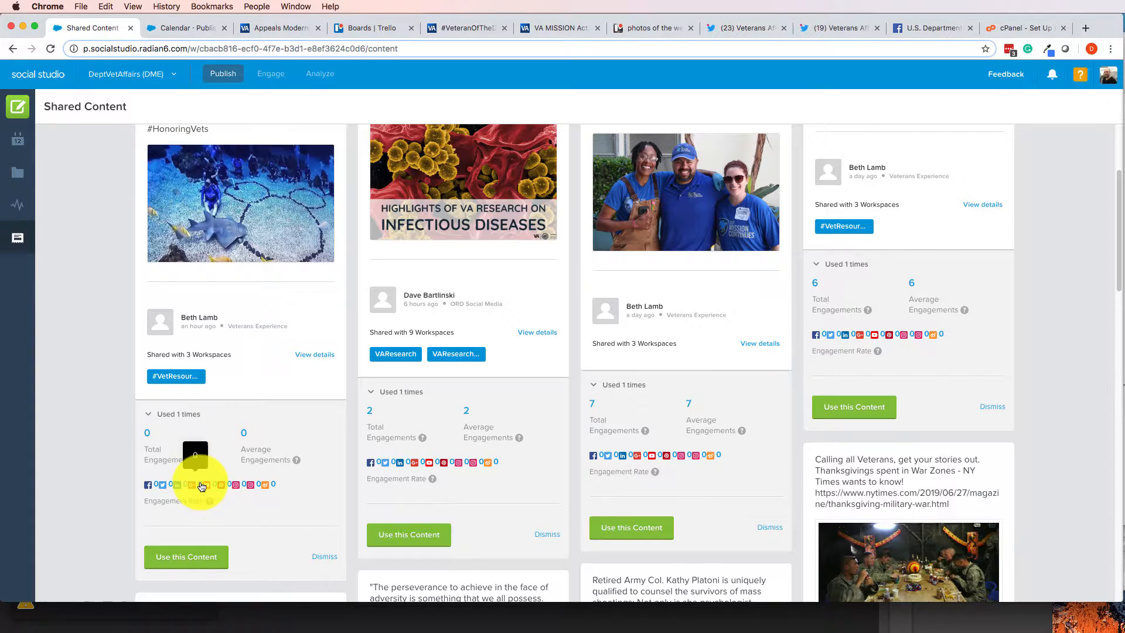
{"action": "scroll", "coordinate": [195, 421], "scroll_direction": "up", "scroll_amount": 6}
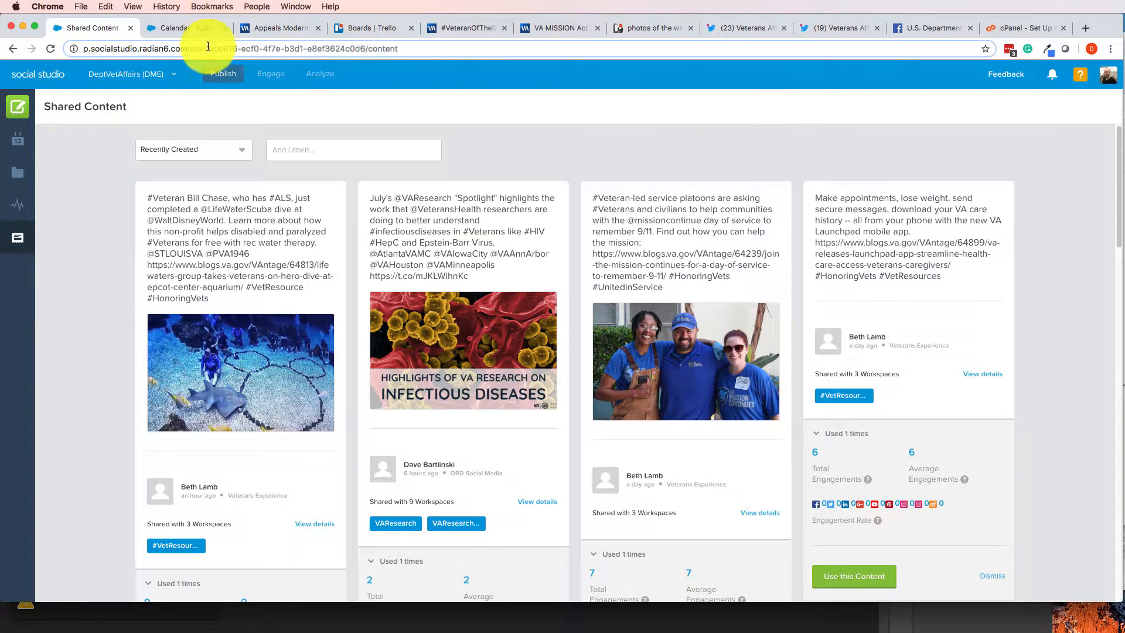
In the second calendar tab, review the Wednesday 4:30 pm Facebook draft and Tuesday's 4:30 pm Twitter, Facebook and Instagram posts
{"action": "left_click", "coordinate": [154, 27]}
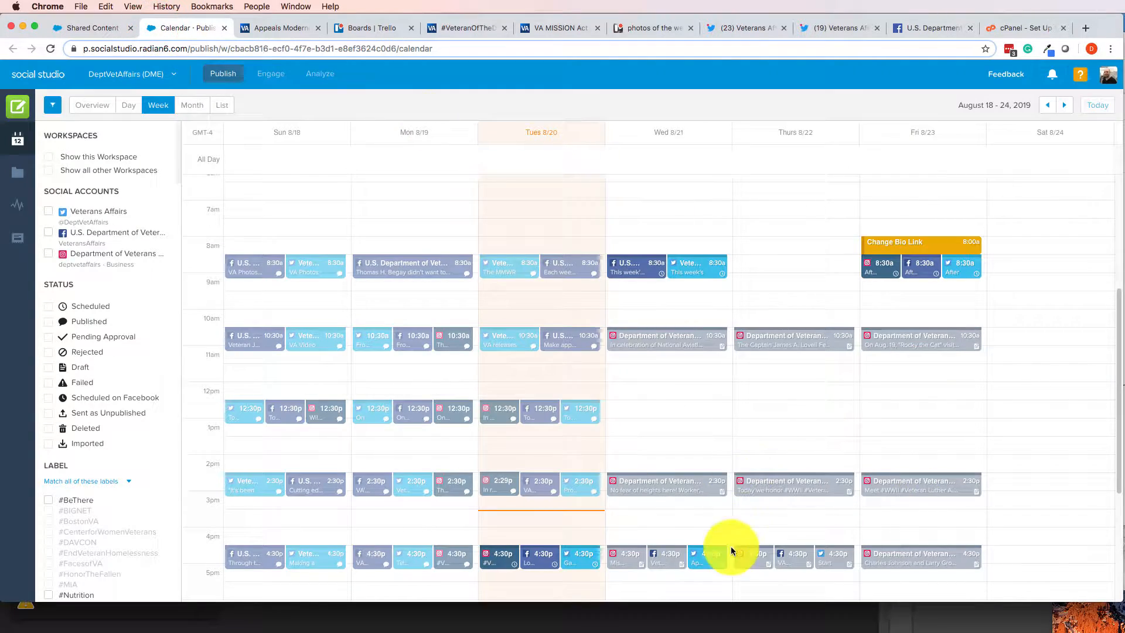
{"action": "left_click", "coordinate": [670, 559]}
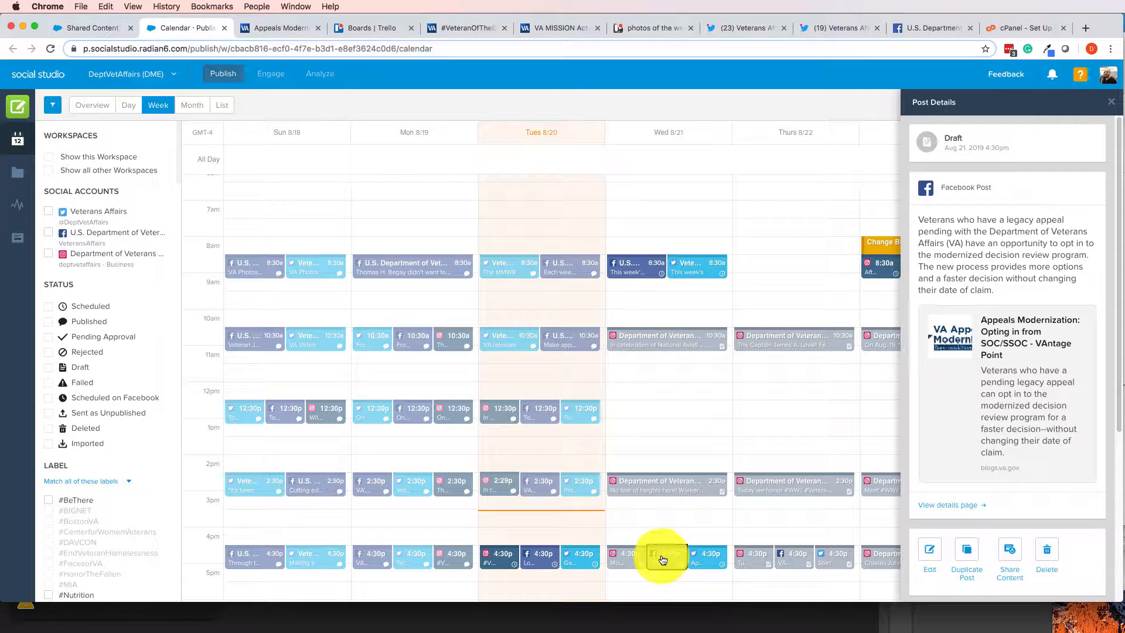
{"action": "left_click", "coordinate": [581, 559]}
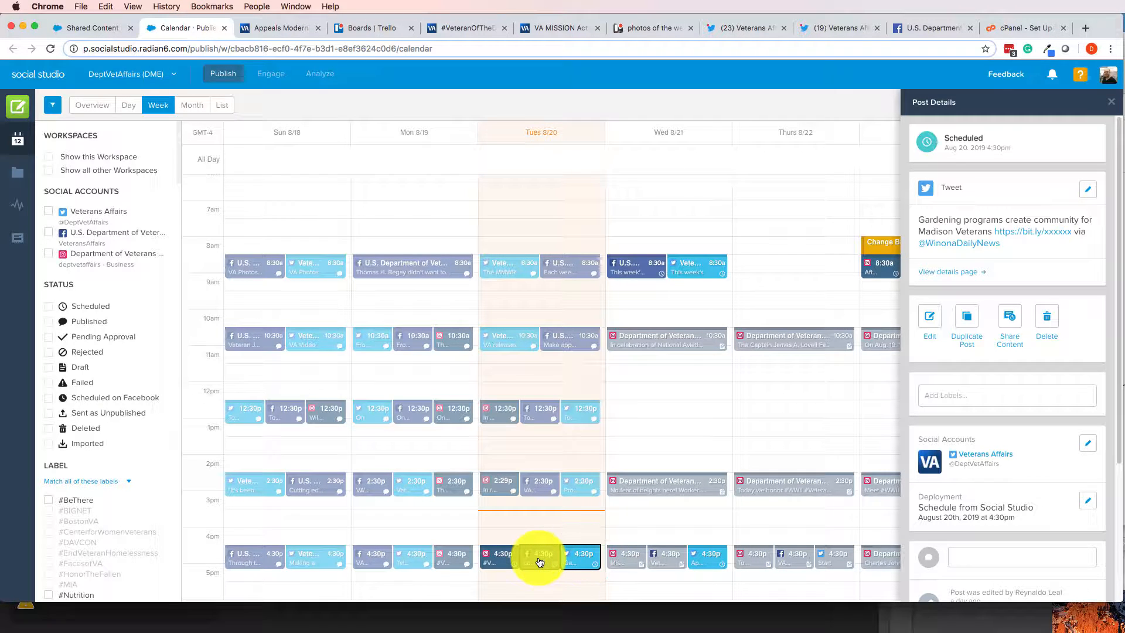
{"action": "left_click", "coordinate": [539, 561]}
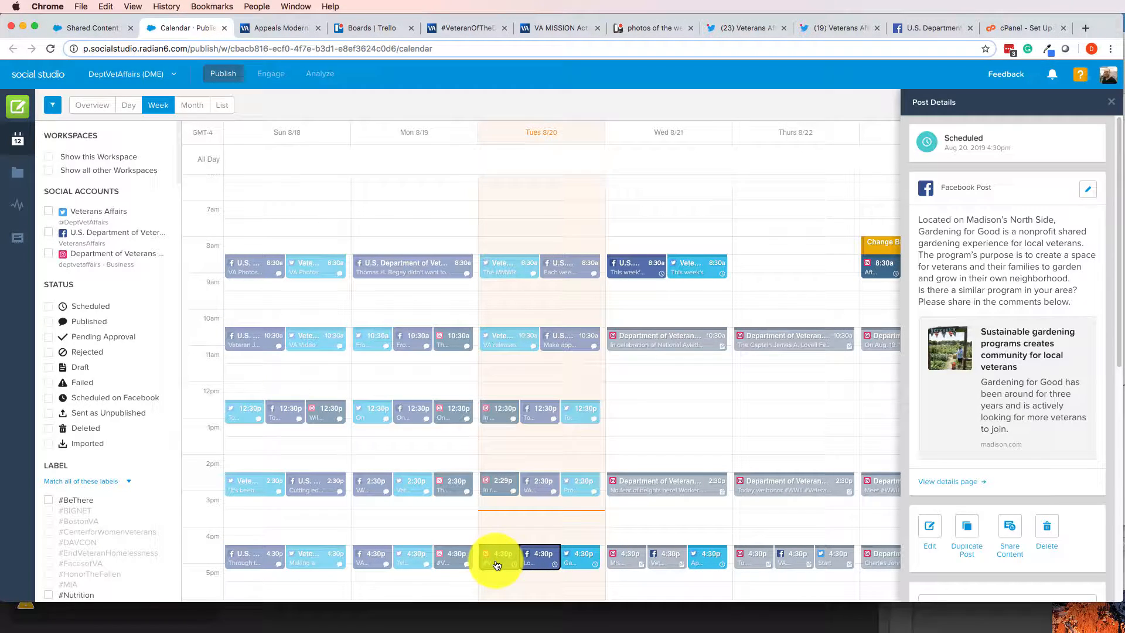
{"action": "left_click", "coordinate": [495, 562]}
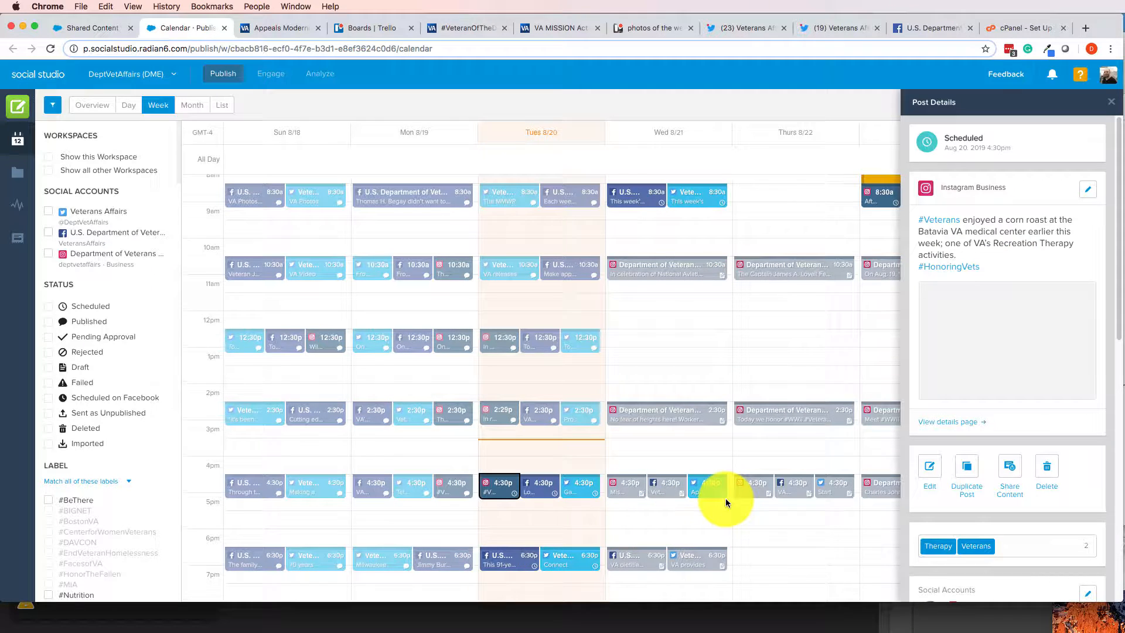
Review the details of Tuesday's 8:30 pm scheduled tweet and Thursday's 4:30 pm draft tweet
{"action": "scroll", "coordinate": [725, 501], "scroll_direction": "down", "scroll_amount": 3}
{"action": "scroll", "coordinate": [725, 498], "scroll_direction": "down", "scroll_amount": 4}
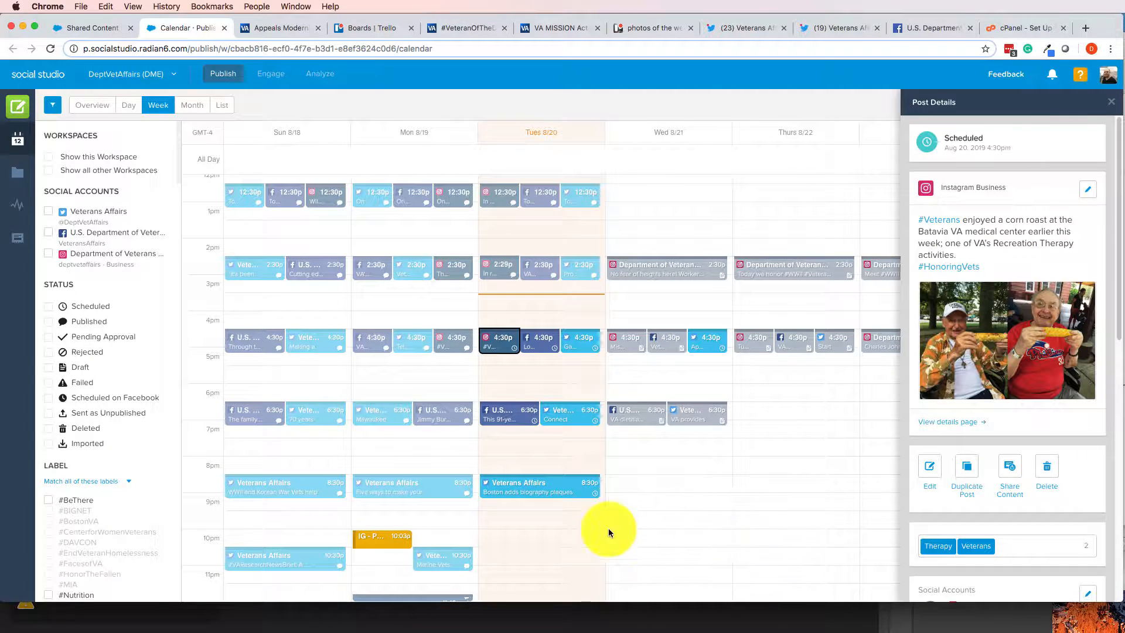
{"action": "left_click", "coordinate": [524, 494]}
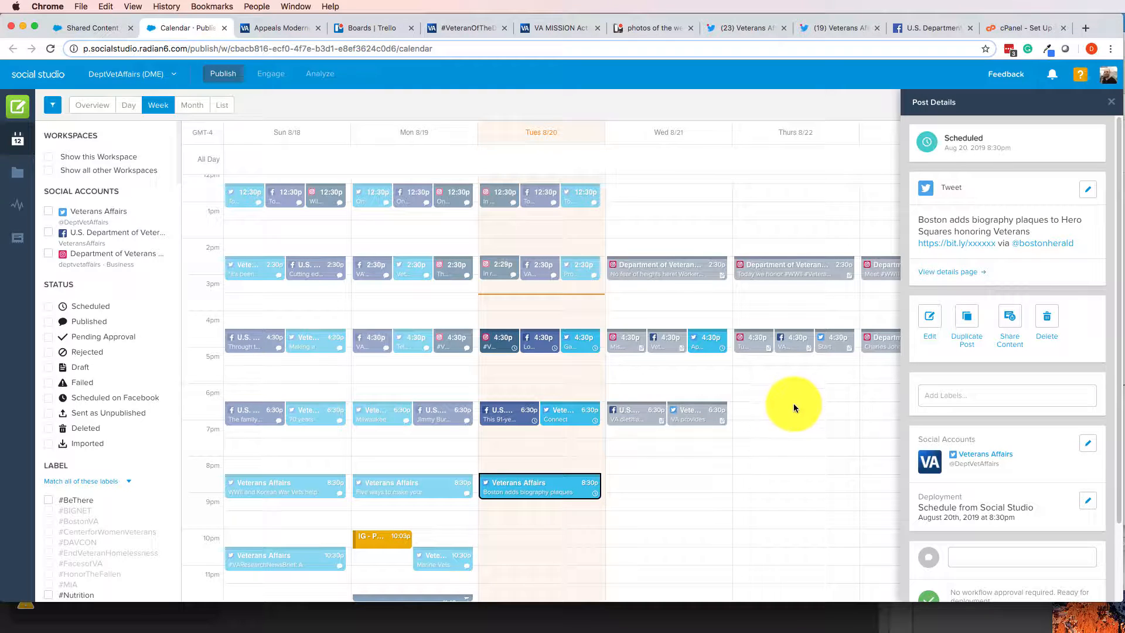
{"action": "scroll", "coordinate": [791, 402], "scroll_direction": "up", "scroll_amount": 3}
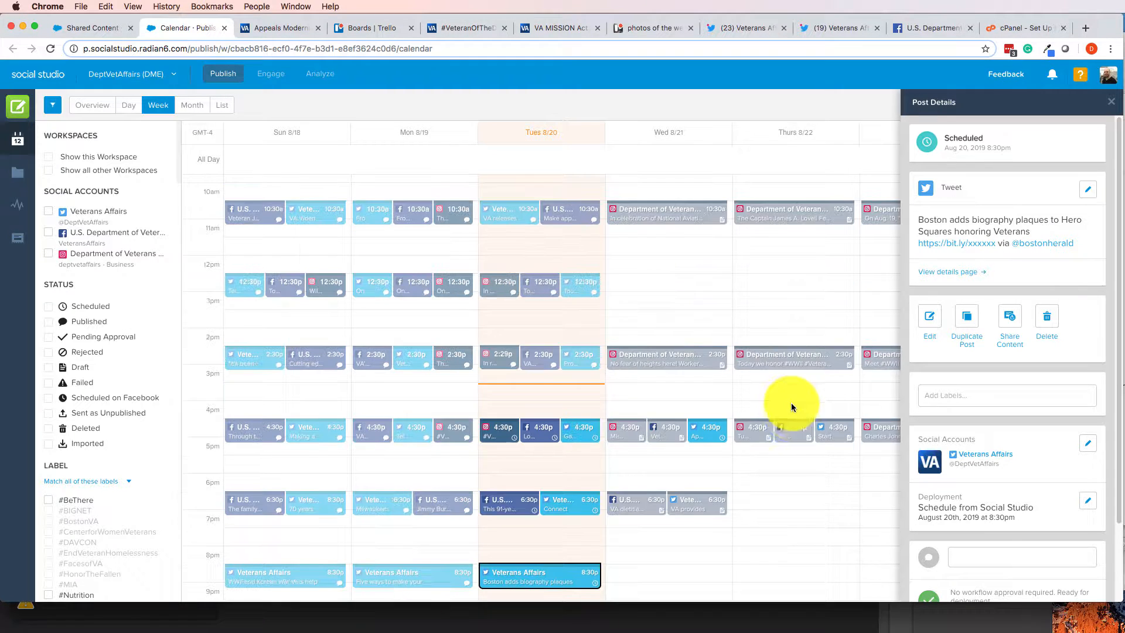
{"action": "left_click", "coordinate": [834, 432]}
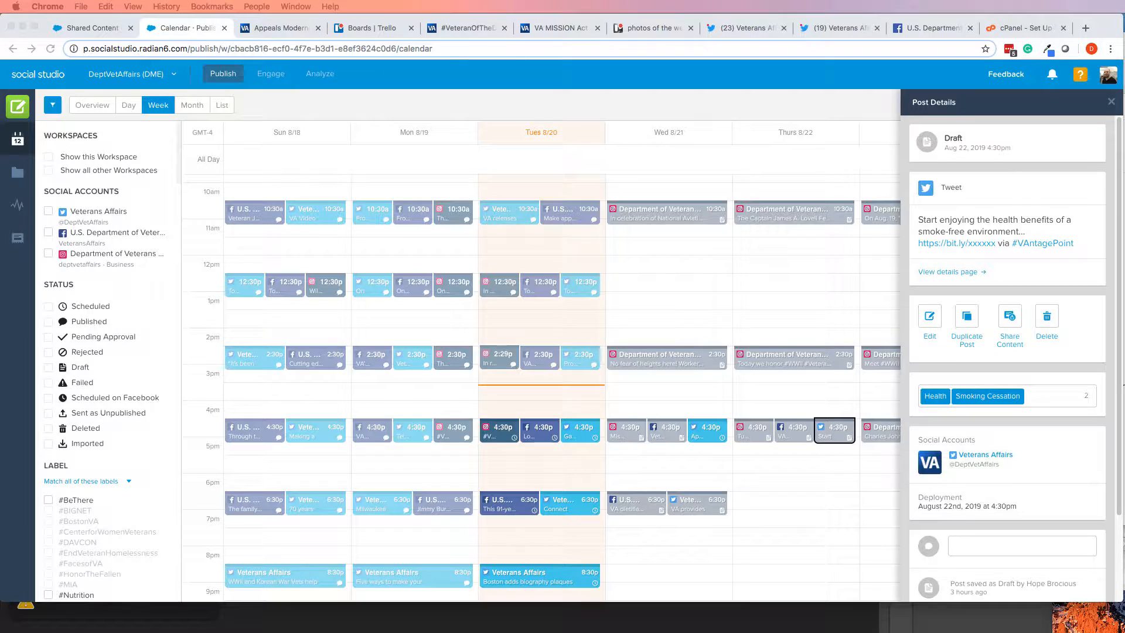
Bring the Slack tab into the browser window to view the LifeWaters article in #feed, and move the tab back out
{"action": "left_click_drag", "start_coordinate": [294, 68], "coordinate": [343, 40]}
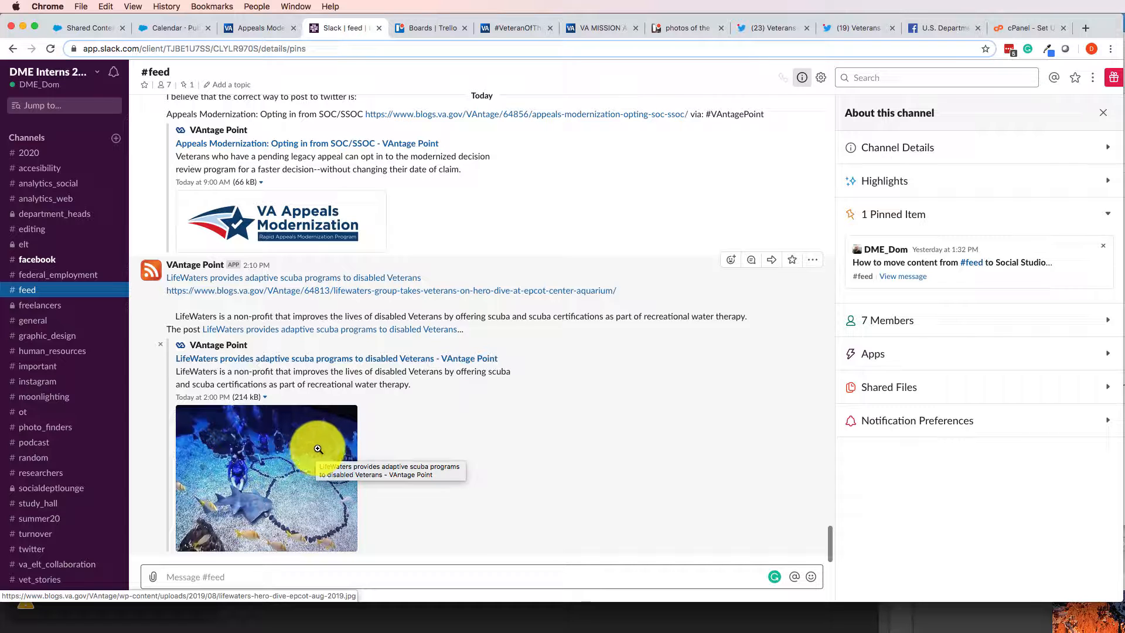
{"action": "left_click", "coordinate": [461, 447]}
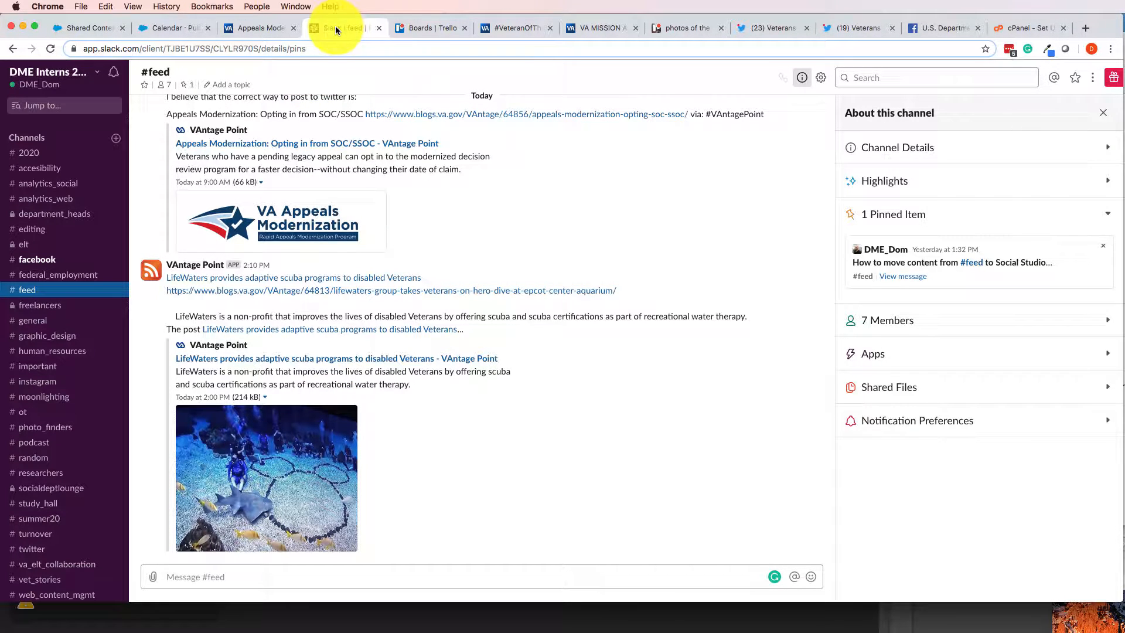
{"action": "left_click_drag", "start_coordinate": [335, 27], "coordinate": [0, 220]}
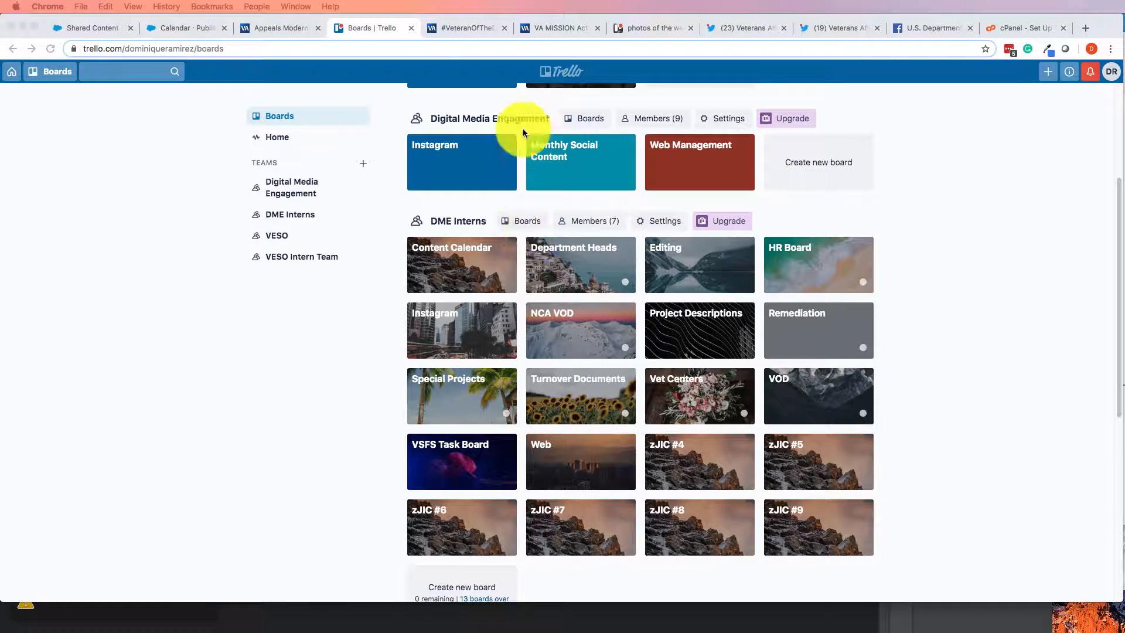
Return to the Shared Content library in Social Studio and look over the available posts
{"action": "left_click", "coordinate": [98, 29]}
{"action": "left_click", "coordinate": [175, 28]}
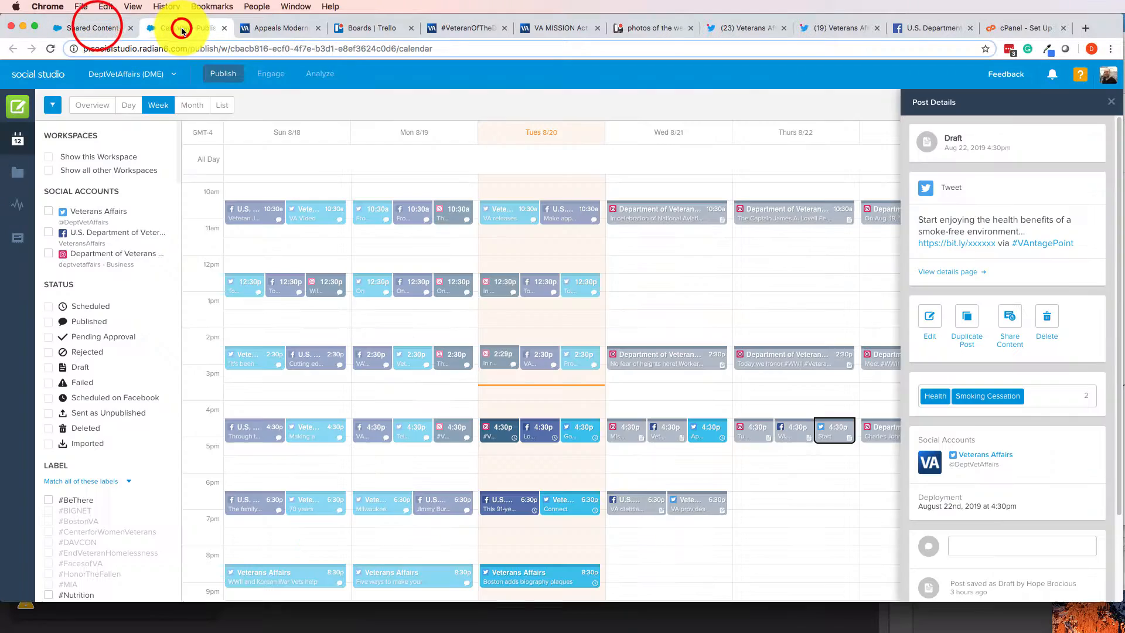
{"action": "left_click", "coordinate": [96, 26]}
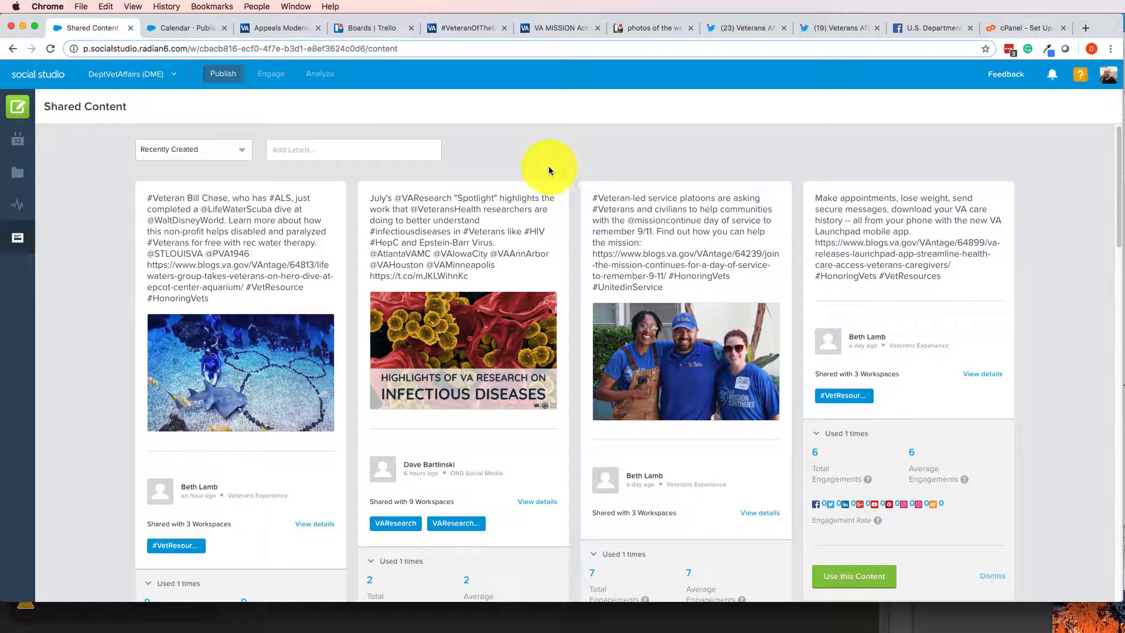
{"action": "scroll", "coordinate": [399, 283], "scroll_direction": "down", "scroll_amount": 4}
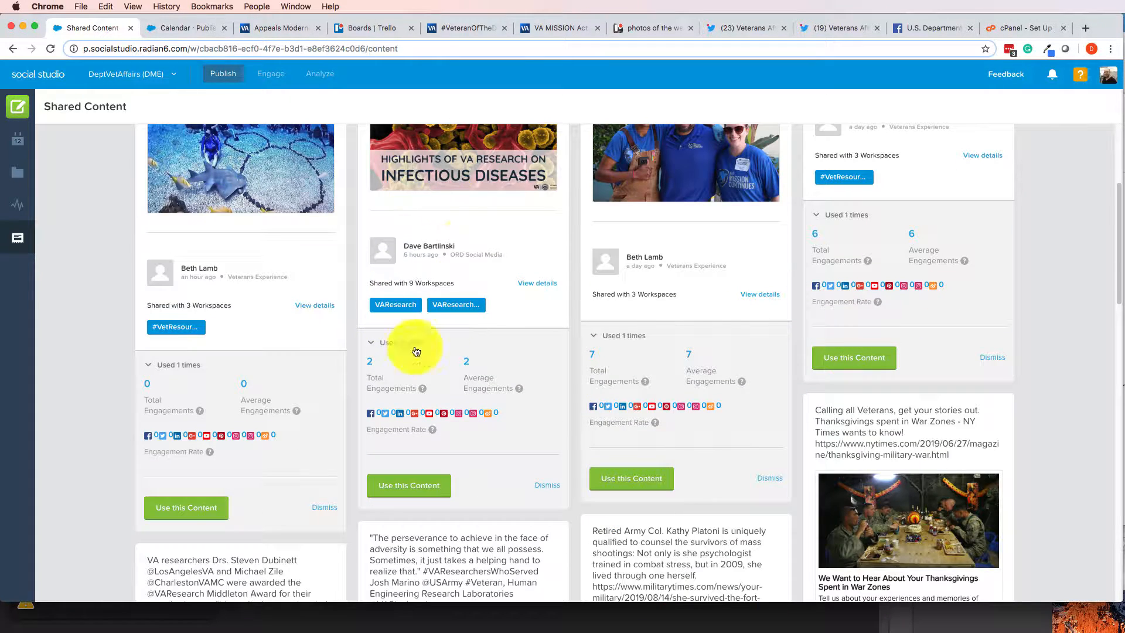
{"action": "scroll", "coordinate": [445, 324], "scroll_direction": "up", "scroll_amount": 4}
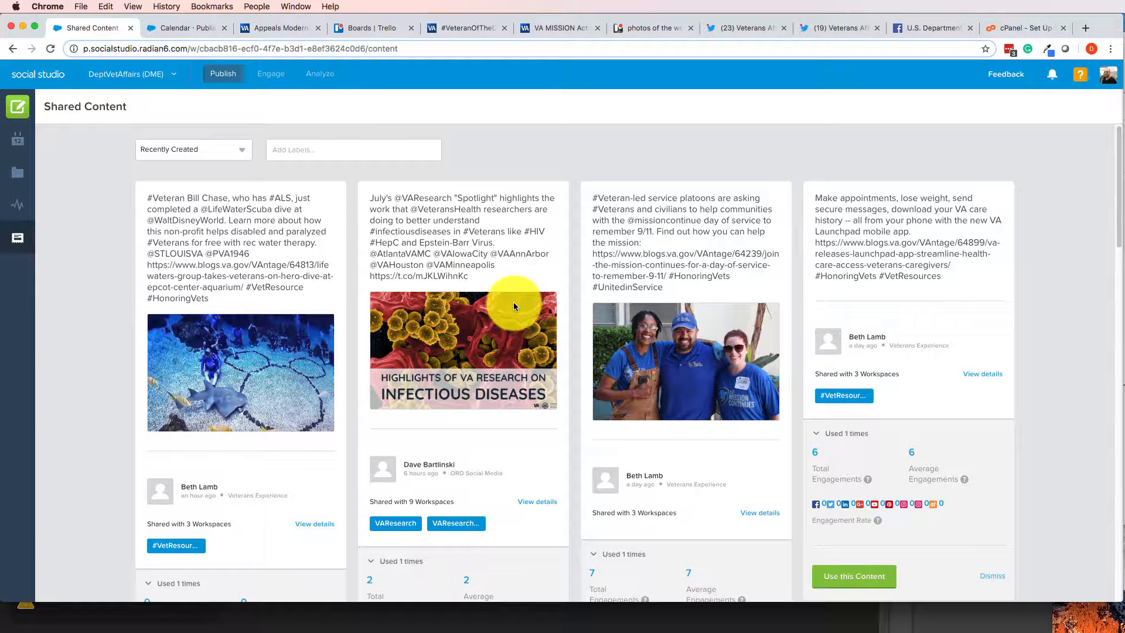
Highlight "ORD" in the source workspace name of the infectious diseases post
{"action": "left_click", "coordinate": [404, 464]}
{"action": "left_click_drag", "start_coordinate": [404, 463], "coordinate": [462, 473]}
{"action": "left_click", "coordinate": [482, 461]}
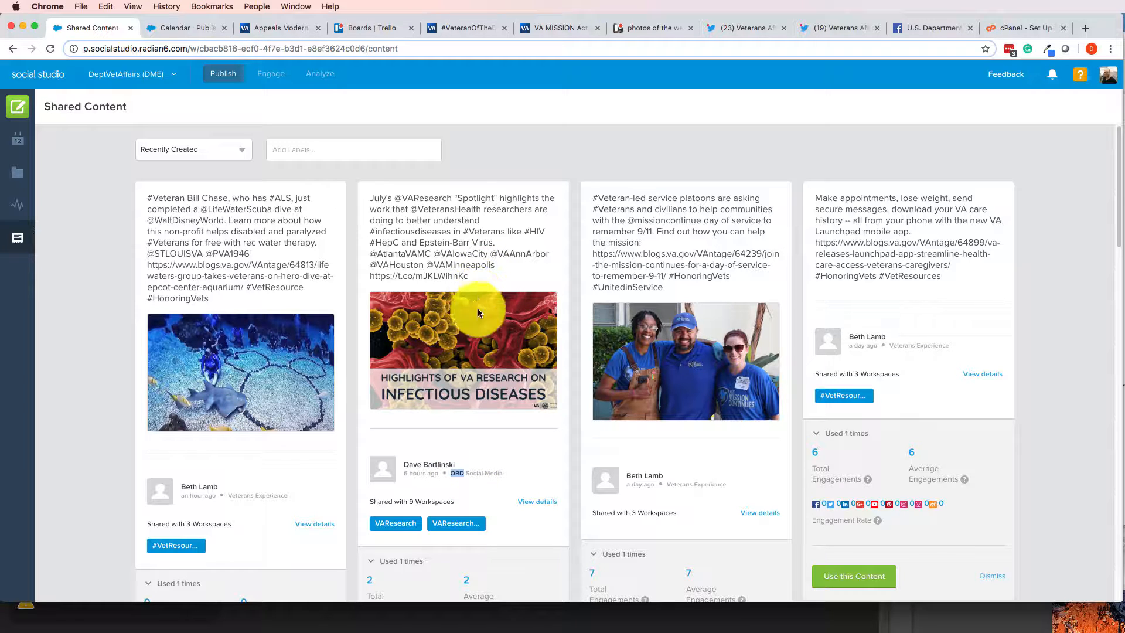
Open the full details of the infectious diseases shared post and examine where it was published and its engagement
{"action": "scroll", "coordinate": [468, 352], "scroll_direction": "down", "scroll_amount": 3}
{"action": "scroll", "coordinate": [476, 505], "scroll_direction": "down", "scroll_amount": 2}
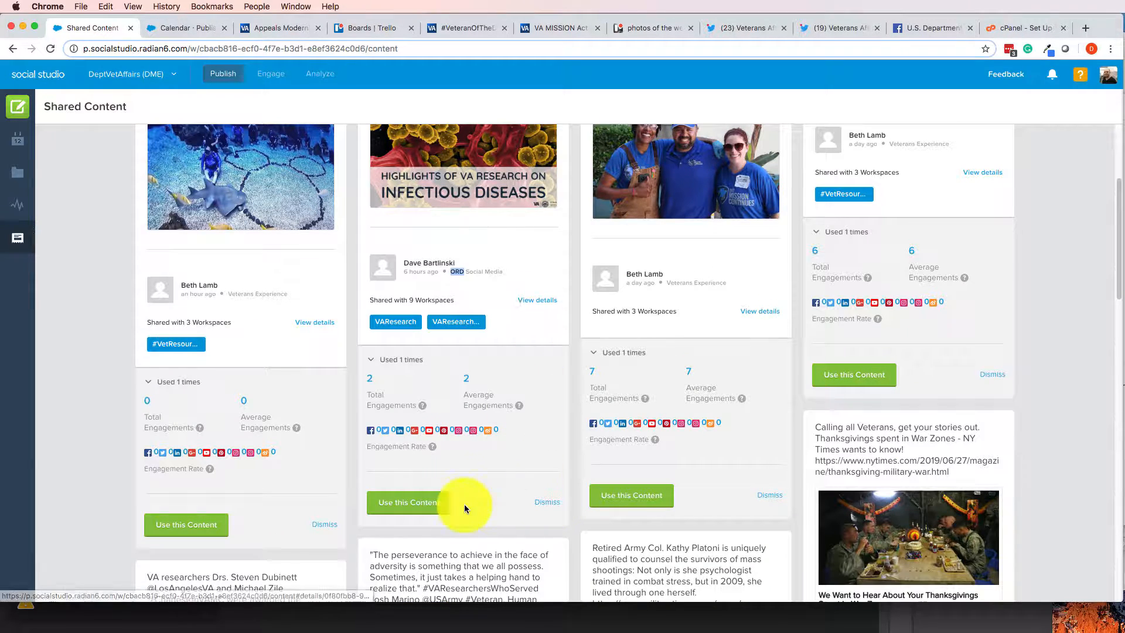
{"action": "scroll", "coordinate": [543, 480], "scroll_direction": "up", "scroll_amount": 4}
{"action": "scroll", "coordinate": [543, 480], "scroll_direction": "down", "scroll_amount": 9}
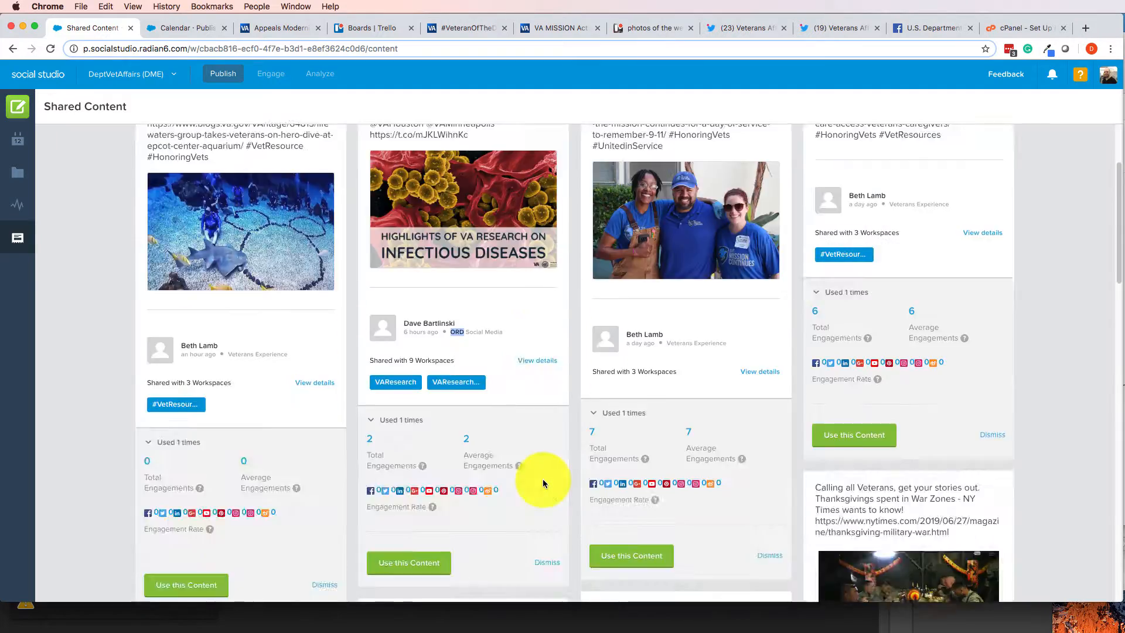
{"action": "scroll", "coordinate": [485, 378], "scroll_direction": "up", "scroll_amount": 10}
{"action": "scroll", "coordinate": [485, 379], "scroll_direction": "down", "scroll_amount": 7}
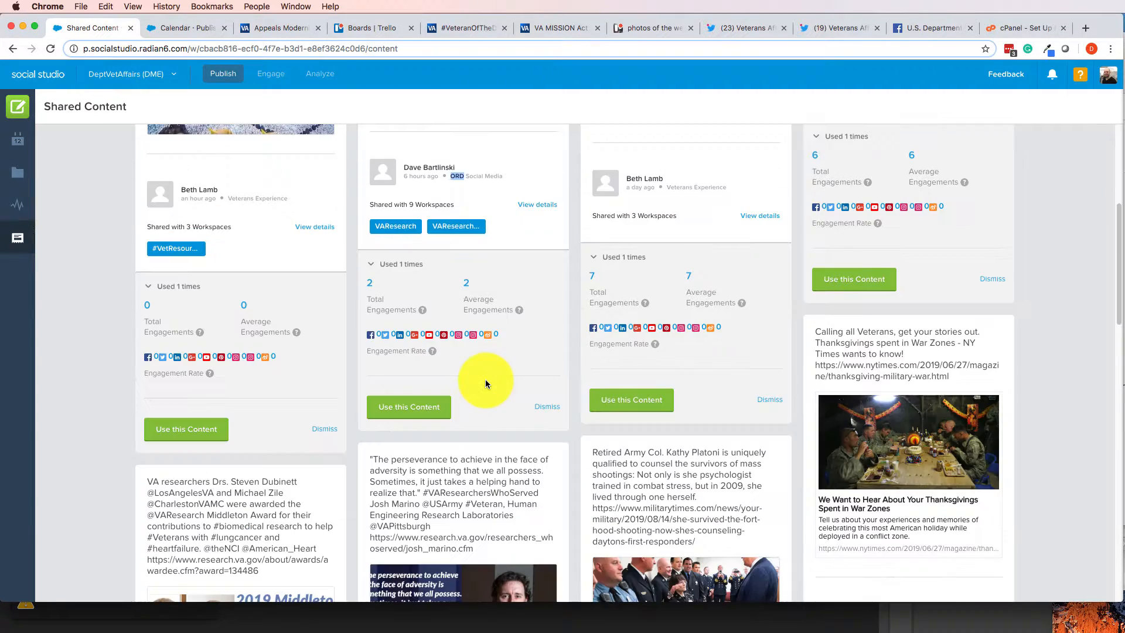
{"action": "left_click", "coordinate": [533, 205]}
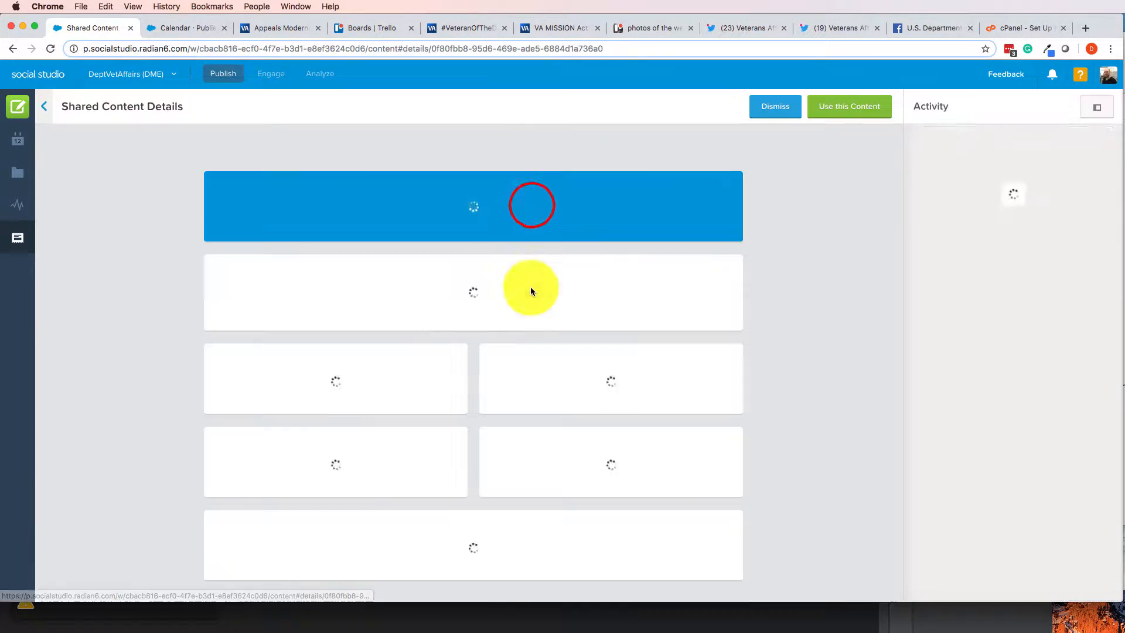
{"action": "scroll", "coordinate": [341, 374], "scroll_direction": "down", "scroll_amount": 2}
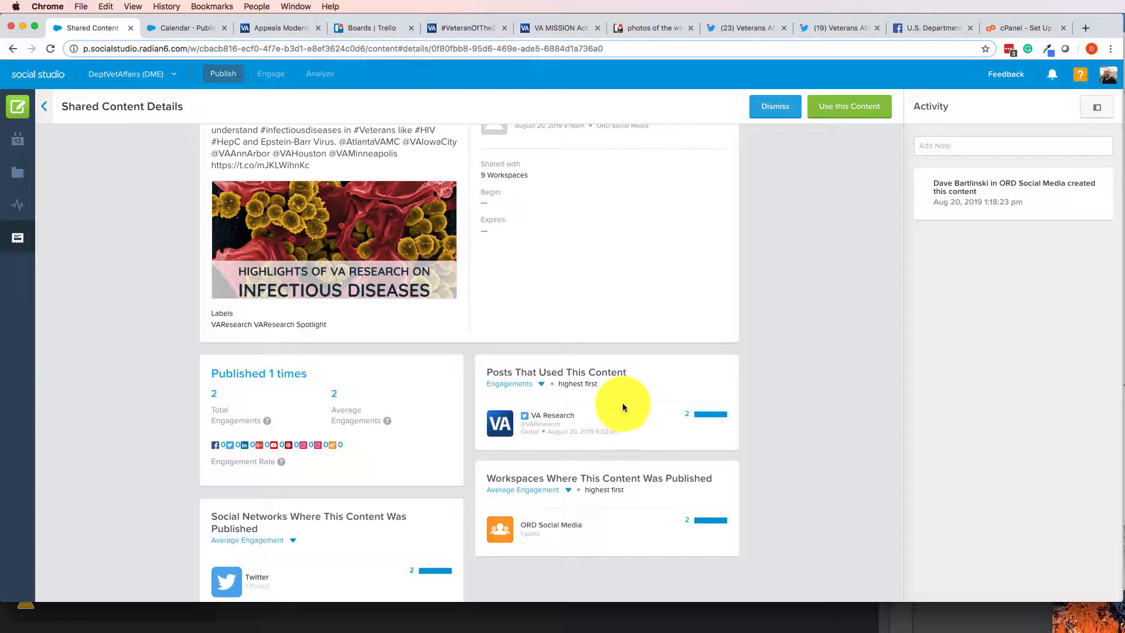
{"action": "scroll", "coordinate": [375, 307], "scroll_direction": "up", "scroll_amount": 3}
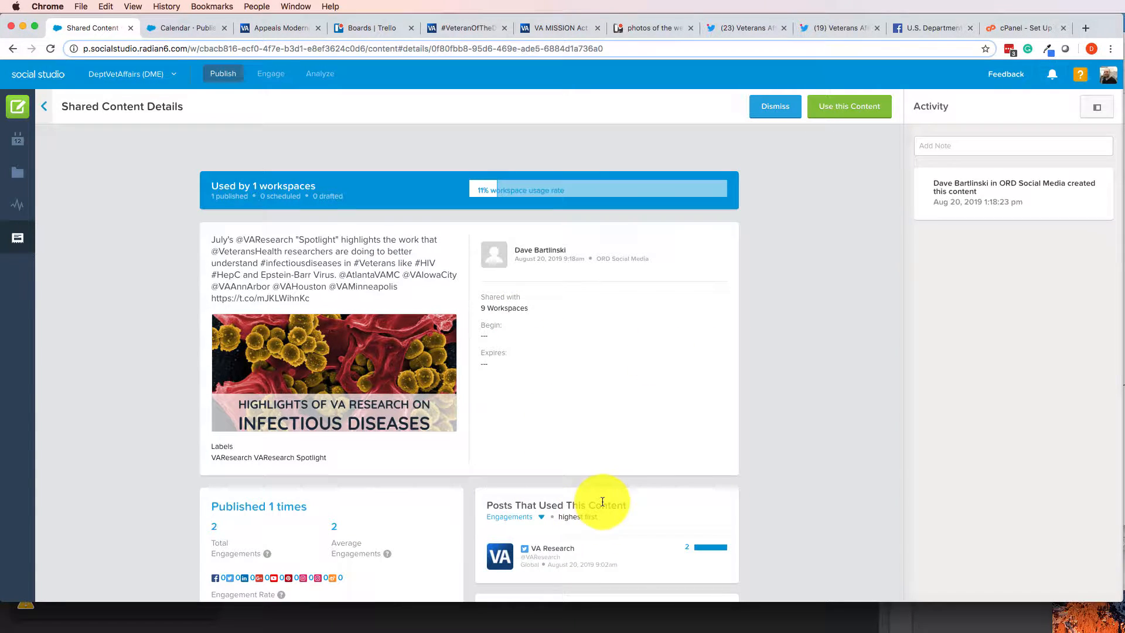
{"action": "left_click", "coordinate": [215, 239]}
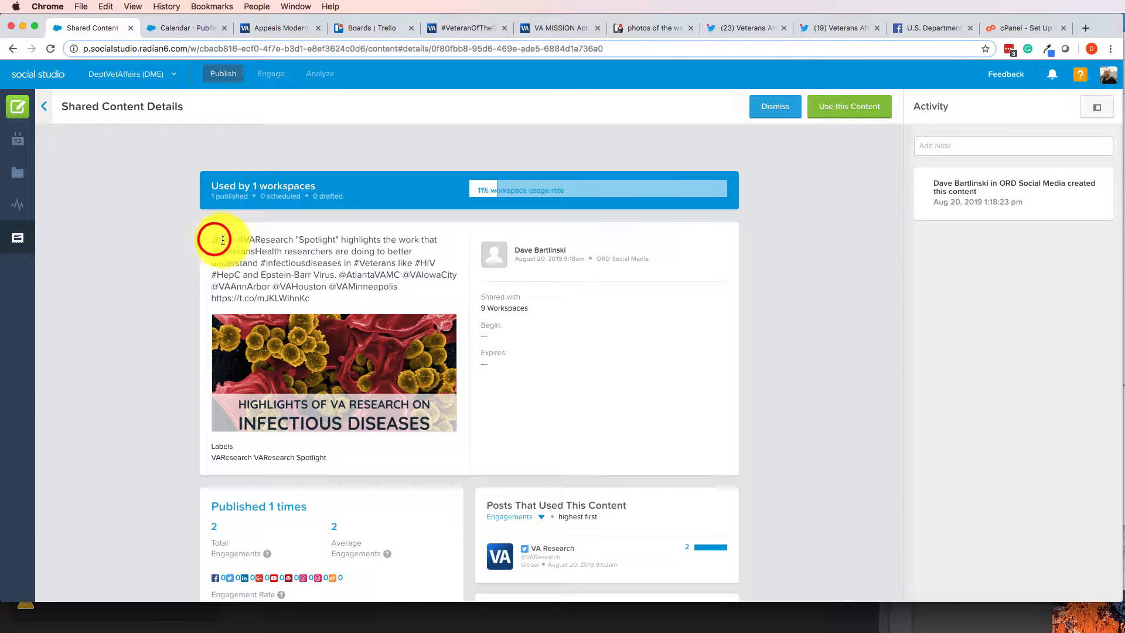
{"action": "left_click", "coordinate": [224, 241]}
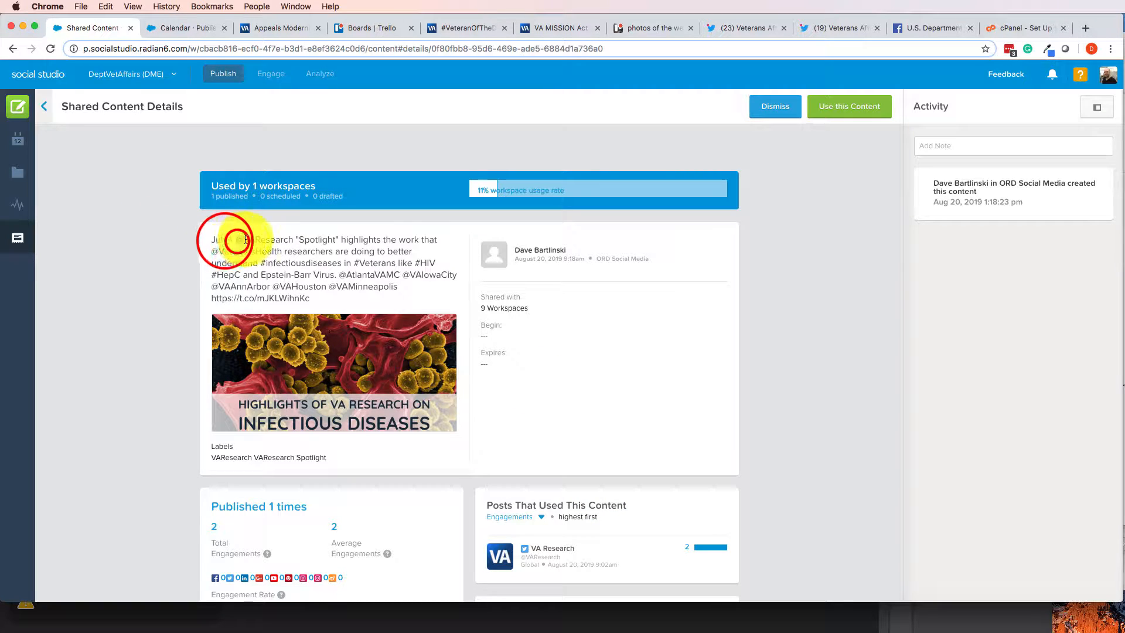
{"action": "left_click_drag", "start_coordinate": [236, 240], "coordinate": [286, 240]}
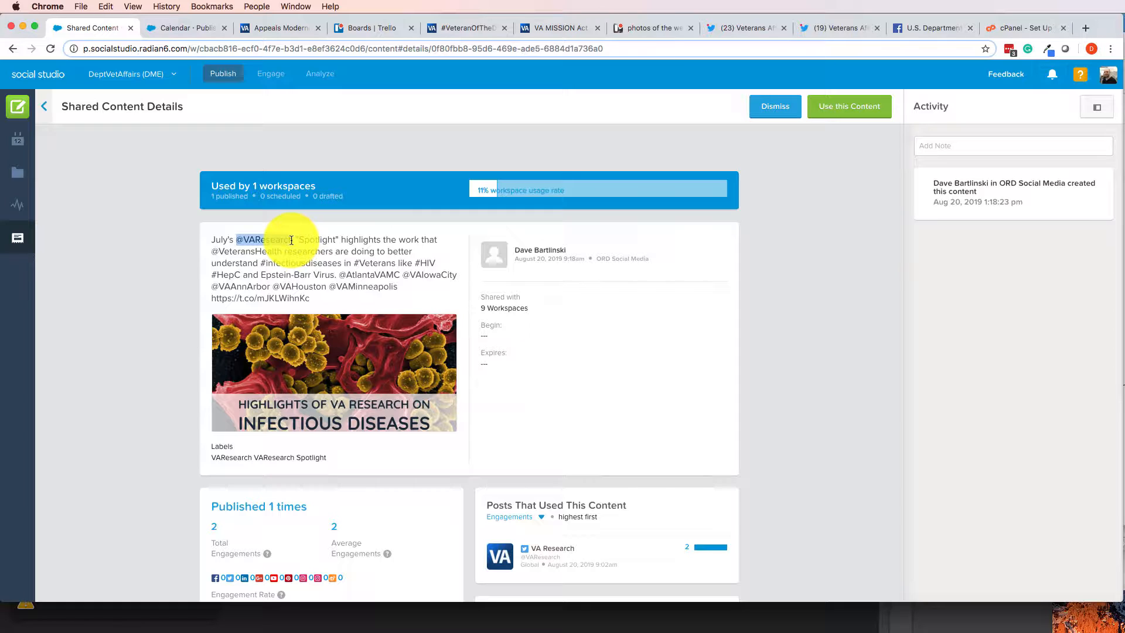
{"action": "left_click_drag", "start_coordinate": [292, 240], "coordinate": [294, 240]}
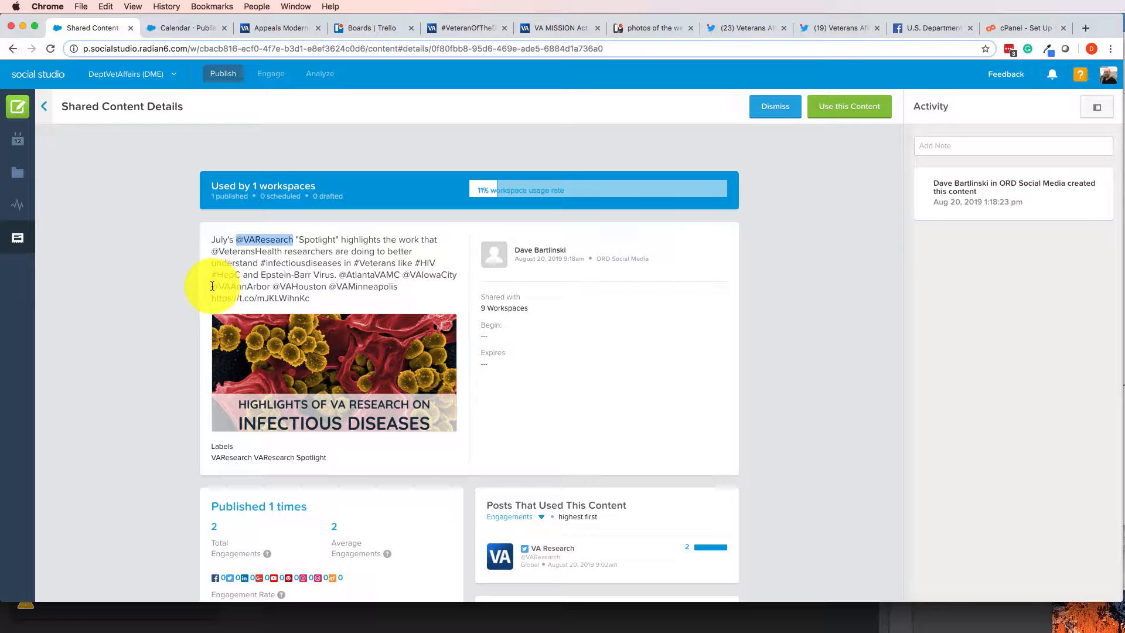
{"action": "left_click_drag", "start_coordinate": [212, 285], "coordinate": [267, 286]}
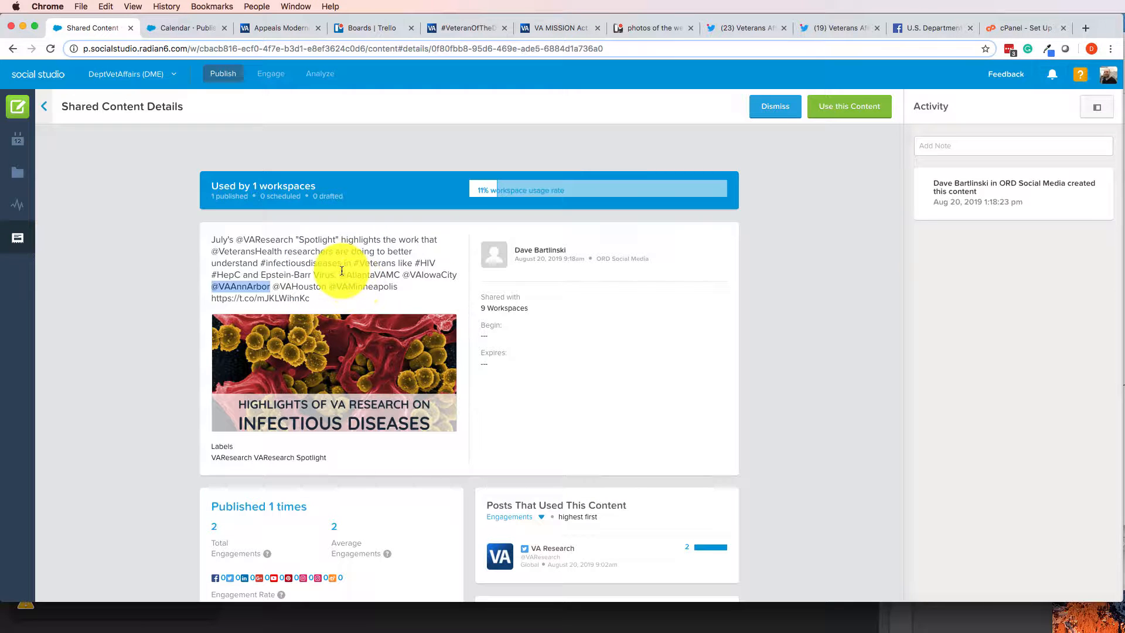
{"action": "left_click", "coordinate": [275, 241]}
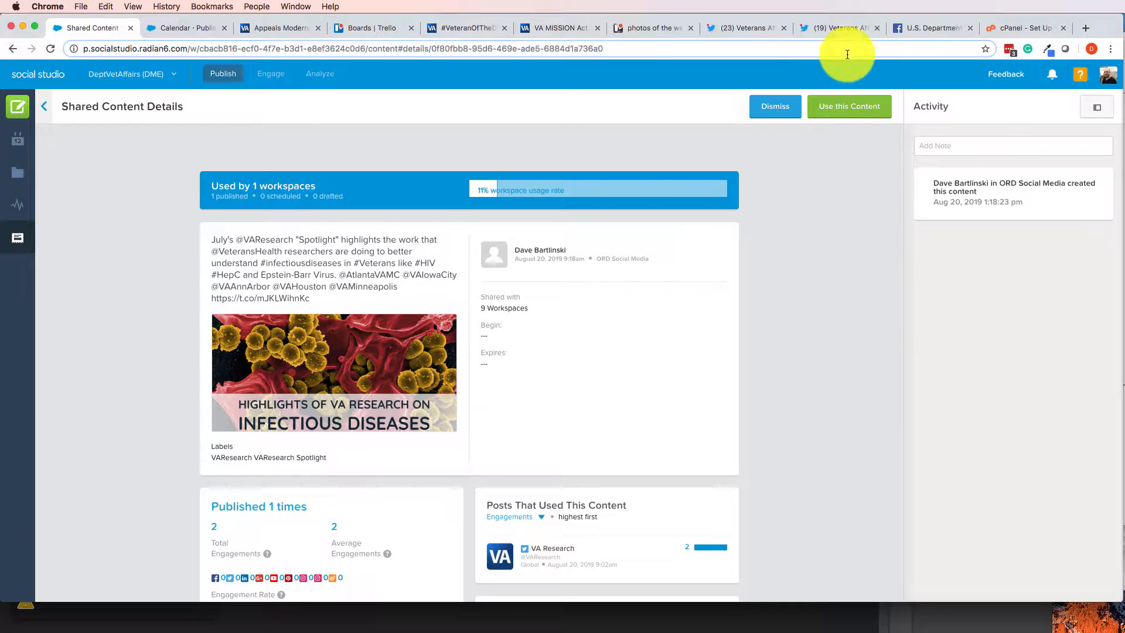
Look at the network choices for using this content, dismiss them, and return to the Shared Content library
{"action": "left_click", "coordinate": [844, 115]}
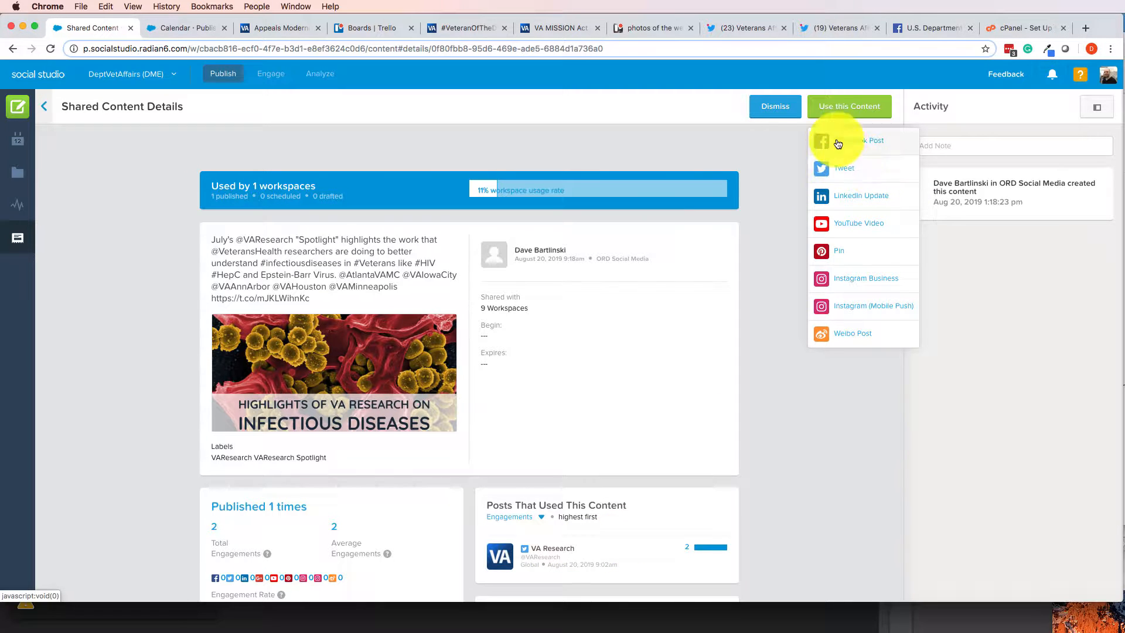
{"action": "left_click", "coordinate": [761, 167]}
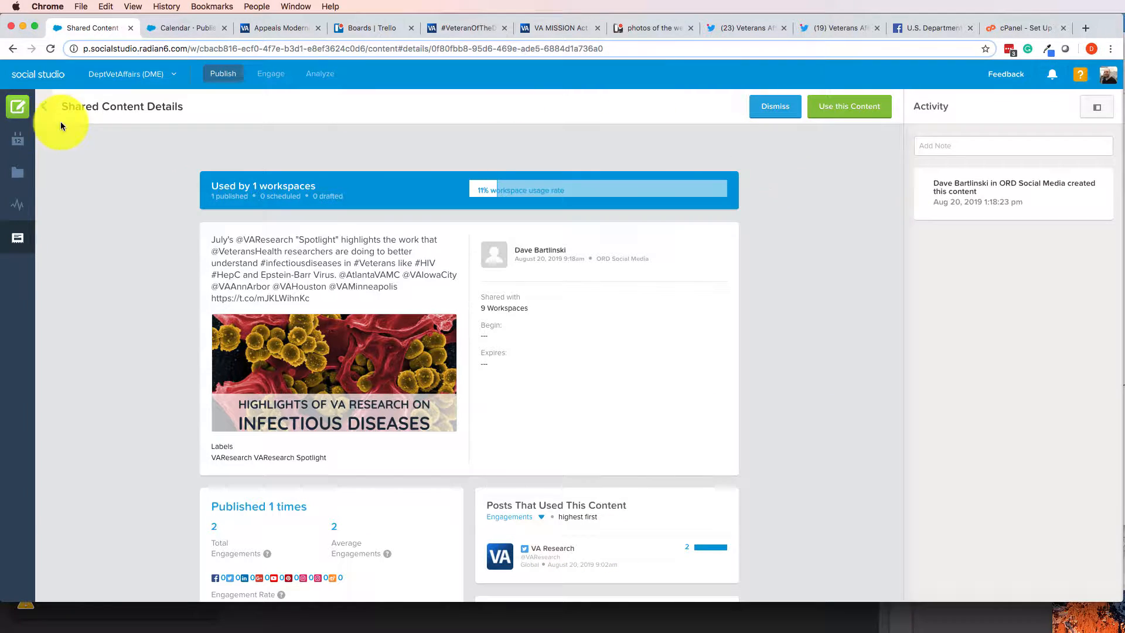
{"action": "left_click", "coordinate": [43, 101]}
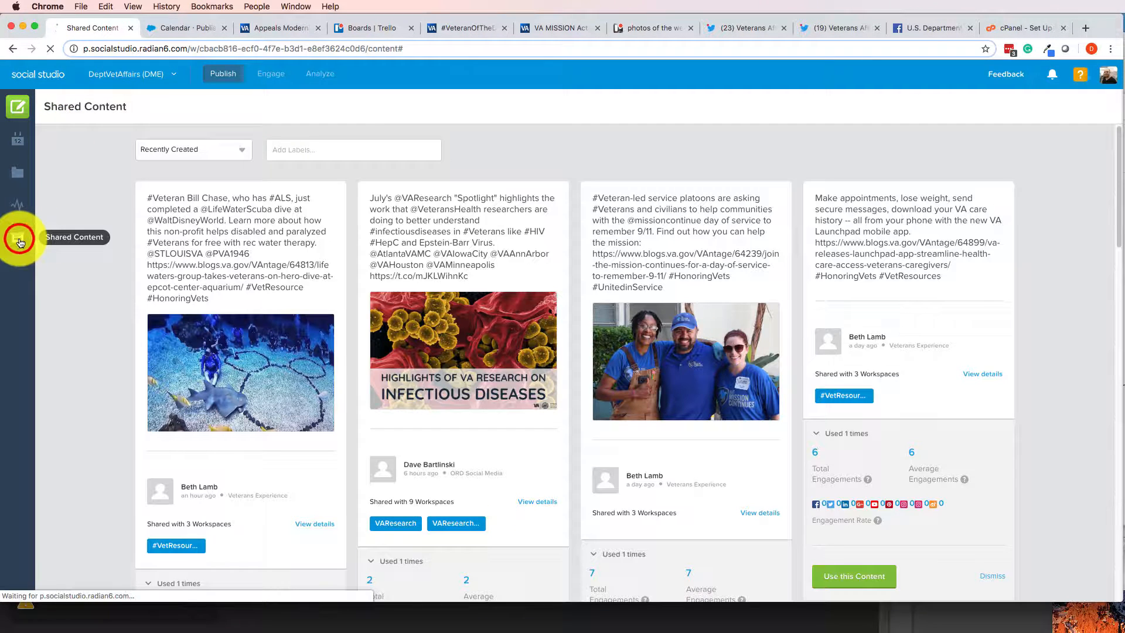
{"action": "left_click", "coordinate": [18, 239]}
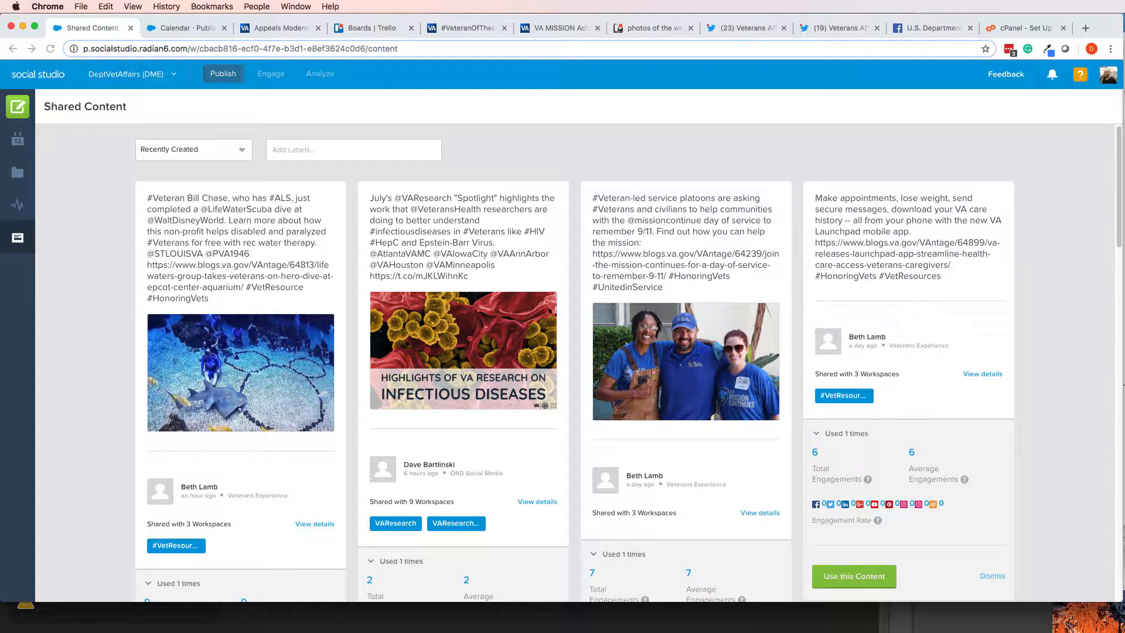
{"action": "left_click", "coordinate": [823, 264]}
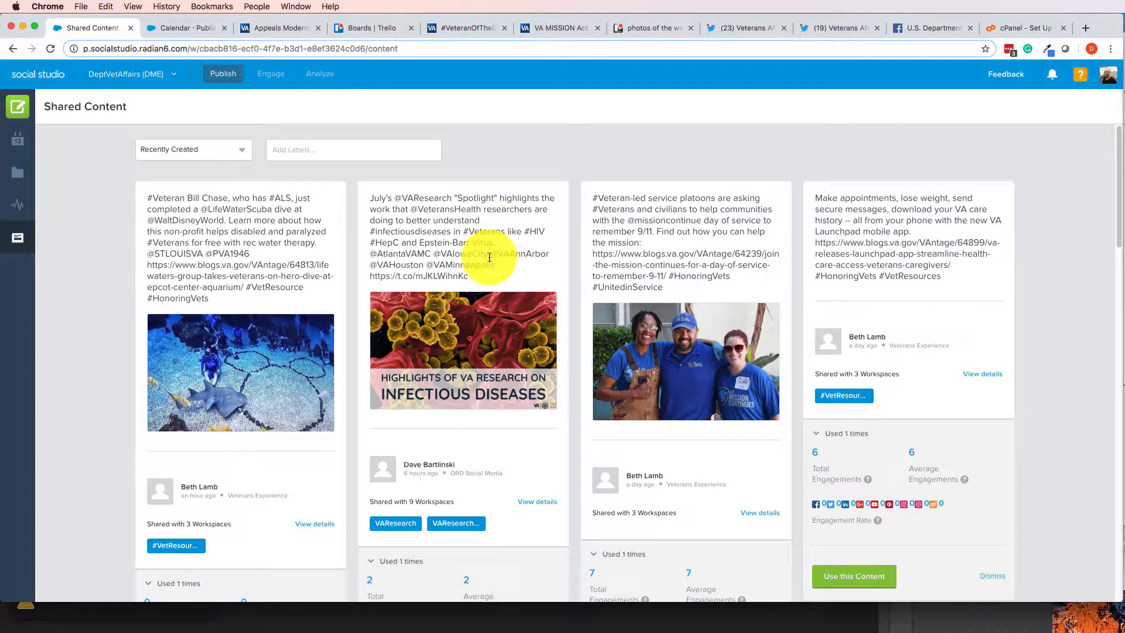
View the network choices for using the infectious diseases post from its library card, and close them
{"action": "scroll", "coordinate": [487, 263], "scroll_direction": "down", "scroll_amount": 4}
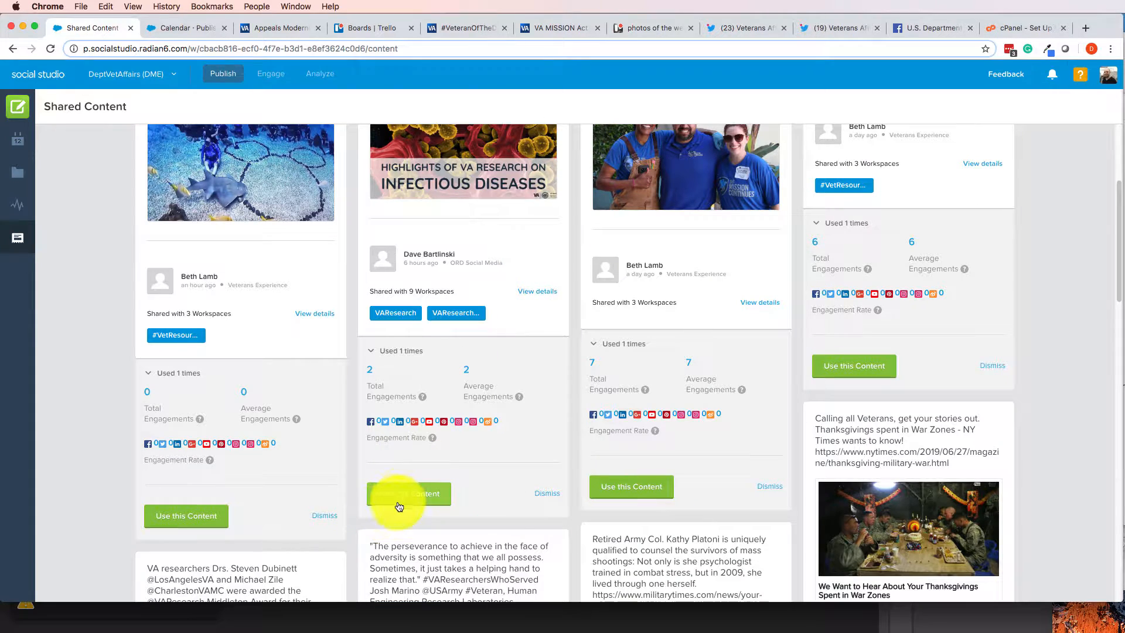
{"action": "left_click", "coordinate": [400, 500]}
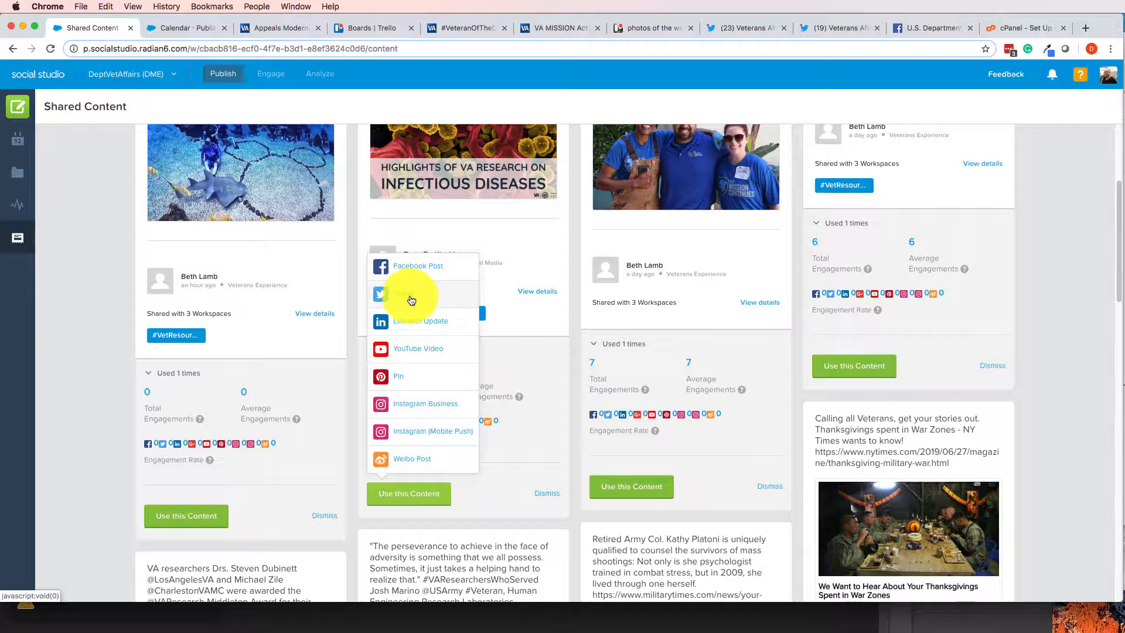
{"action": "left_click", "coordinate": [523, 335]}
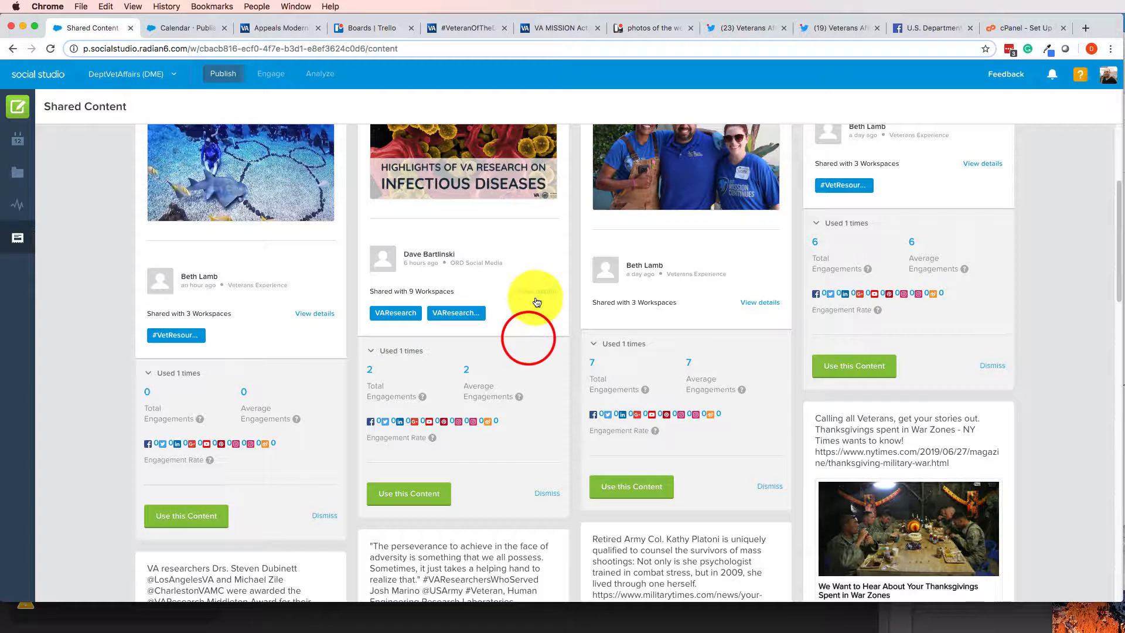
Reopen the infectious diseases post's details and review its engagement and the posts, workspaces and social networks where it was published
{"action": "left_click", "coordinate": [537, 295]}
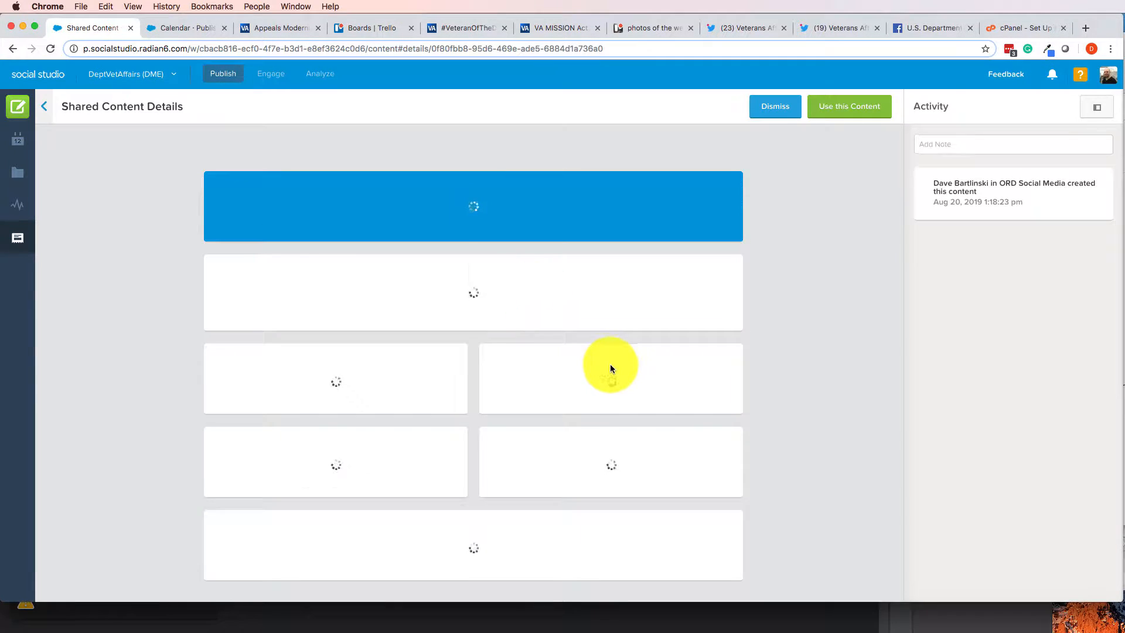
{"action": "scroll", "coordinate": [768, 368], "scroll_direction": "down", "scroll_amount": 4}
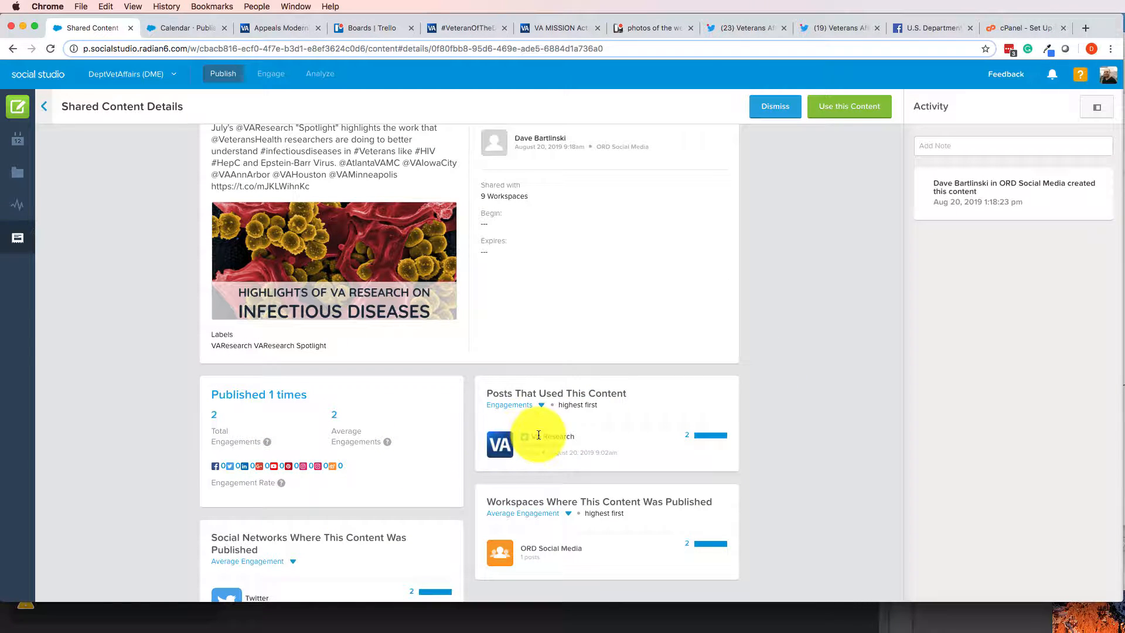
{"action": "scroll", "coordinate": [538, 435], "scroll_direction": "down", "scroll_amount": 1}
{"action": "scroll", "coordinate": [534, 434], "scroll_direction": "down", "scroll_amount": 10}
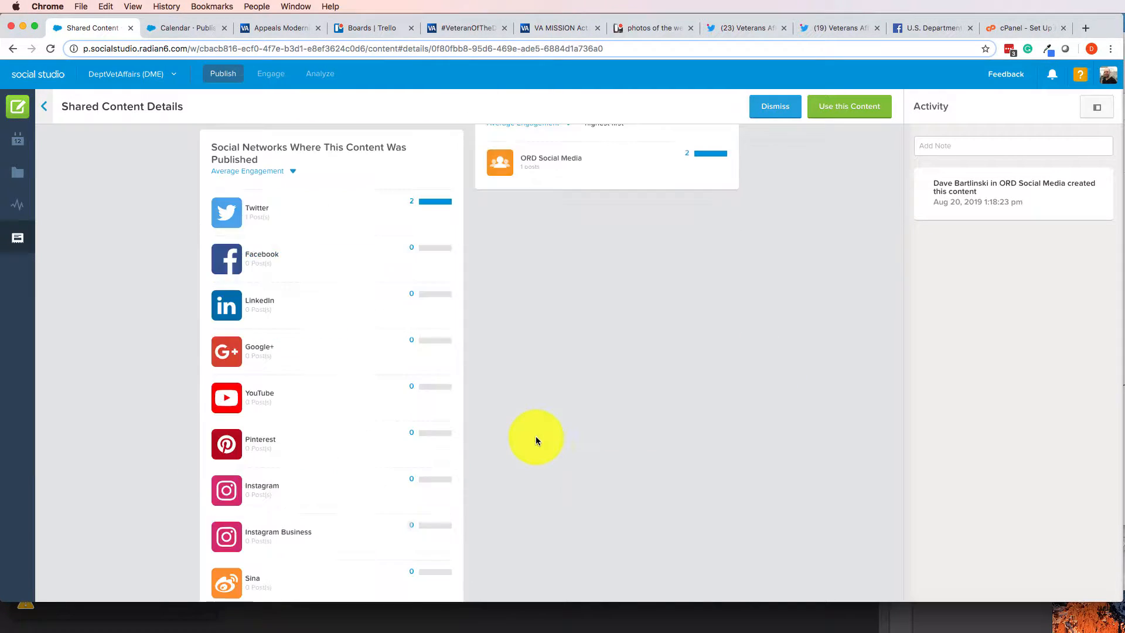
{"action": "scroll", "coordinate": [414, 414], "scroll_direction": "up", "scroll_amount": 9}
{"action": "scroll", "coordinate": [383, 445], "scroll_direction": "down", "scroll_amount": 2}
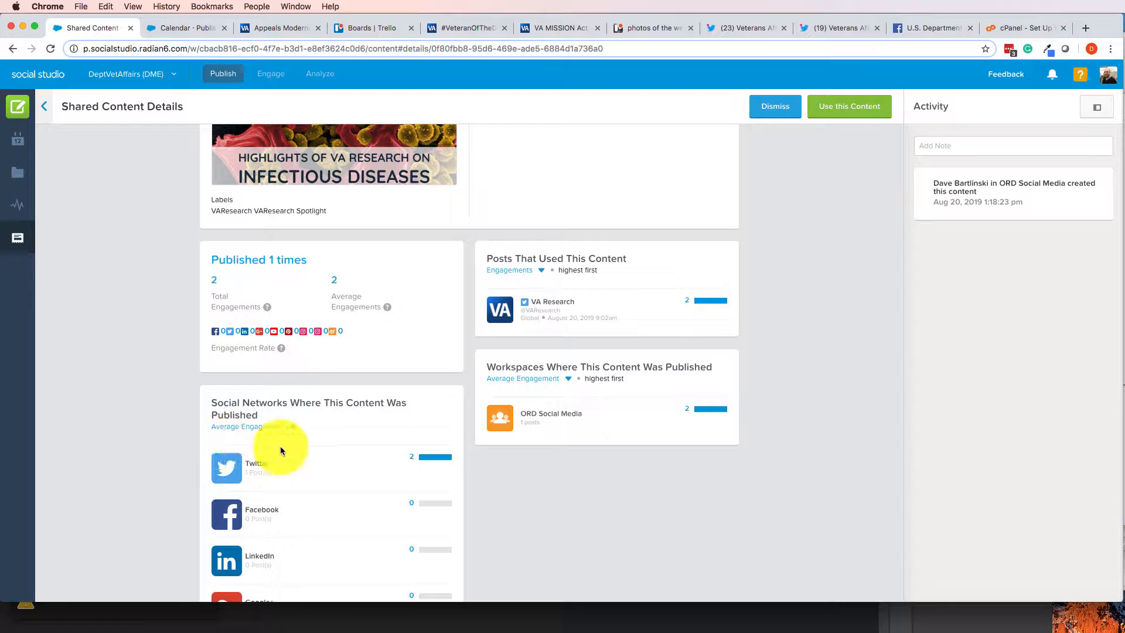
{"action": "scroll", "coordinate": [581, 447], "scroll_direction": "up", "scroll_amount": 4}
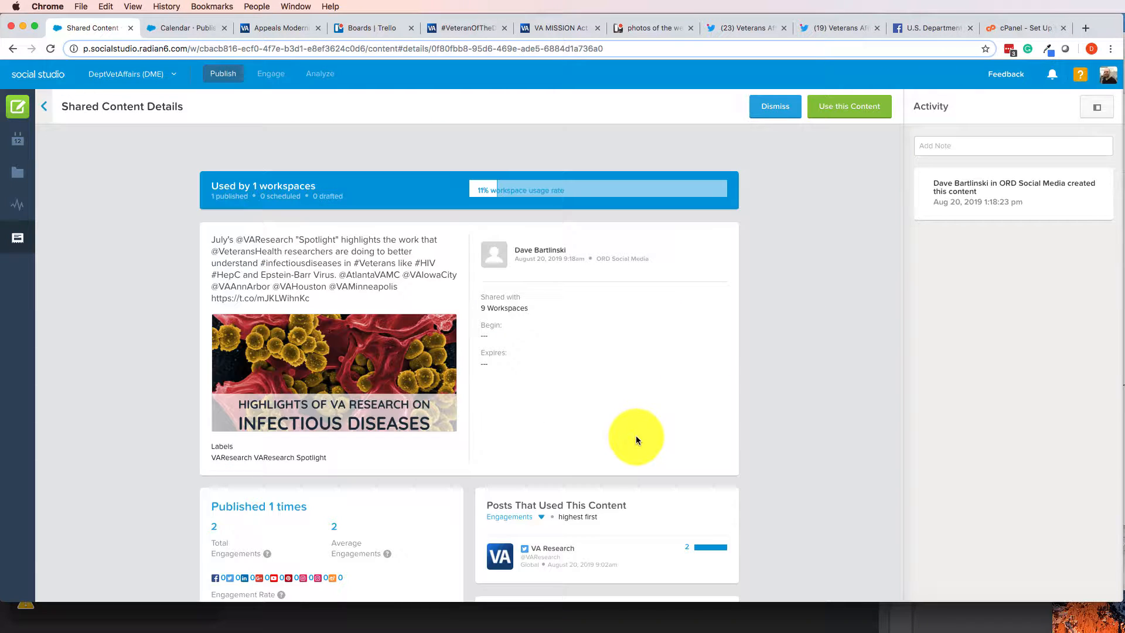
Use the shared infectious diseases content as a tweet and look over the composed draft
{"action": "left_click", "coordinate": [830, 110]}
{"action": "left_click", "coordinate": [849, 171]}
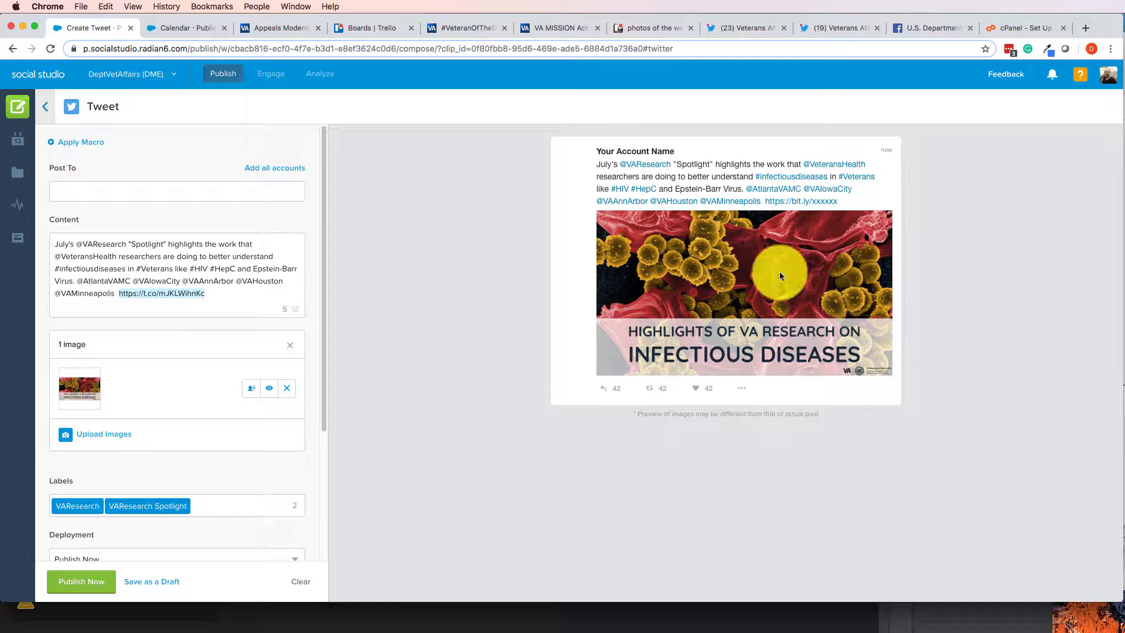
{"action": "scroll", "coordinate": [233, 308], "scroll_direction": "down", "scroll_amount": 4}
{"action": "scroll", "coordinate": [241, 308], "scroll_direction": "up", "scroll_amount": 4}
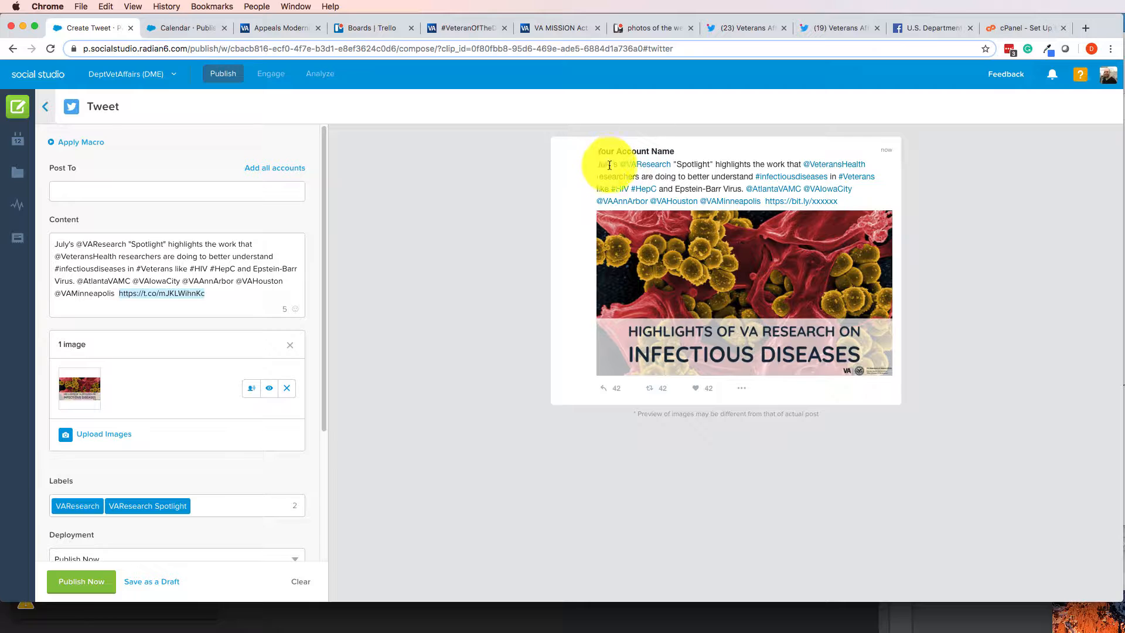
{"action": "left_click", "coordinate": [190, 192]}
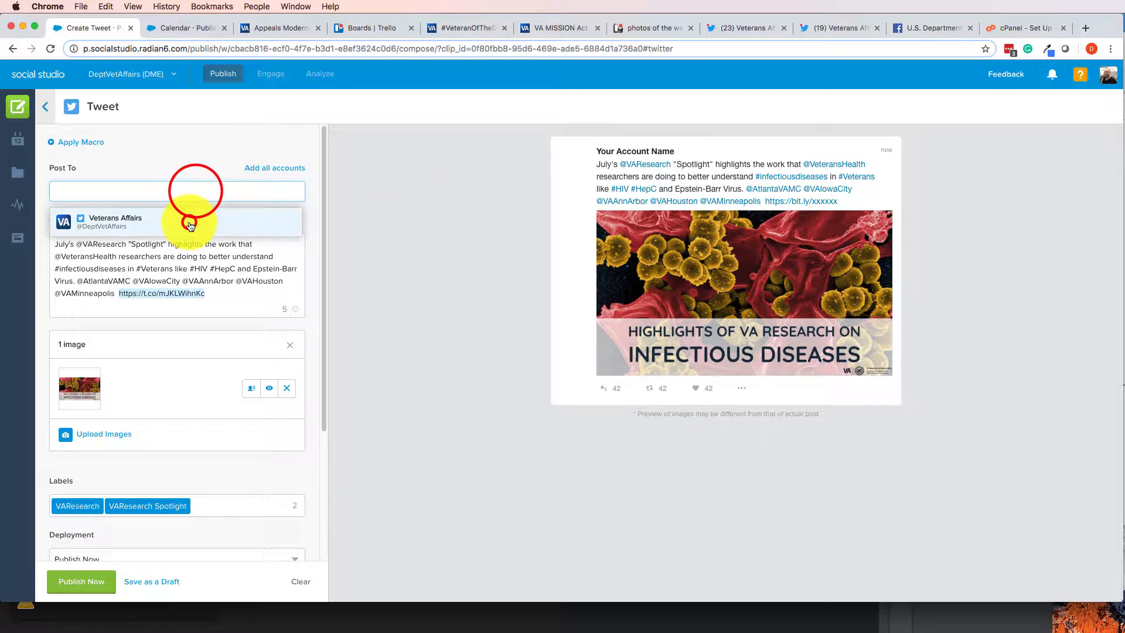
{"action": "left_click", "coordinate": [188, 222]}
{"action": "left_click", "coordinate": [433, 209]}
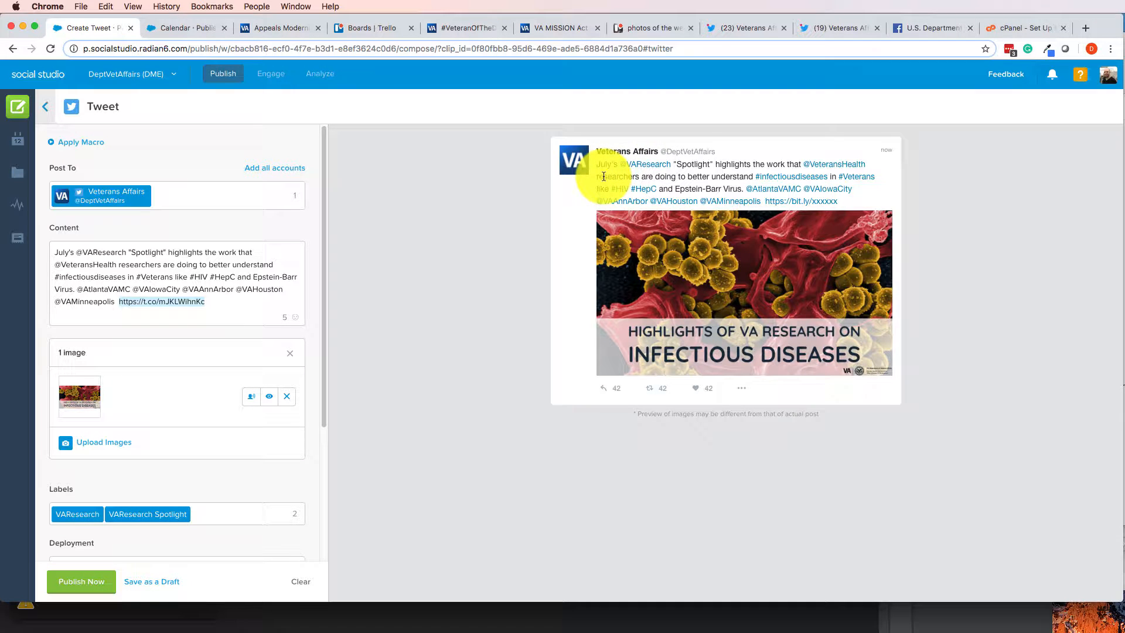
{"action": "left_click", "coordinate": [643, 164]}
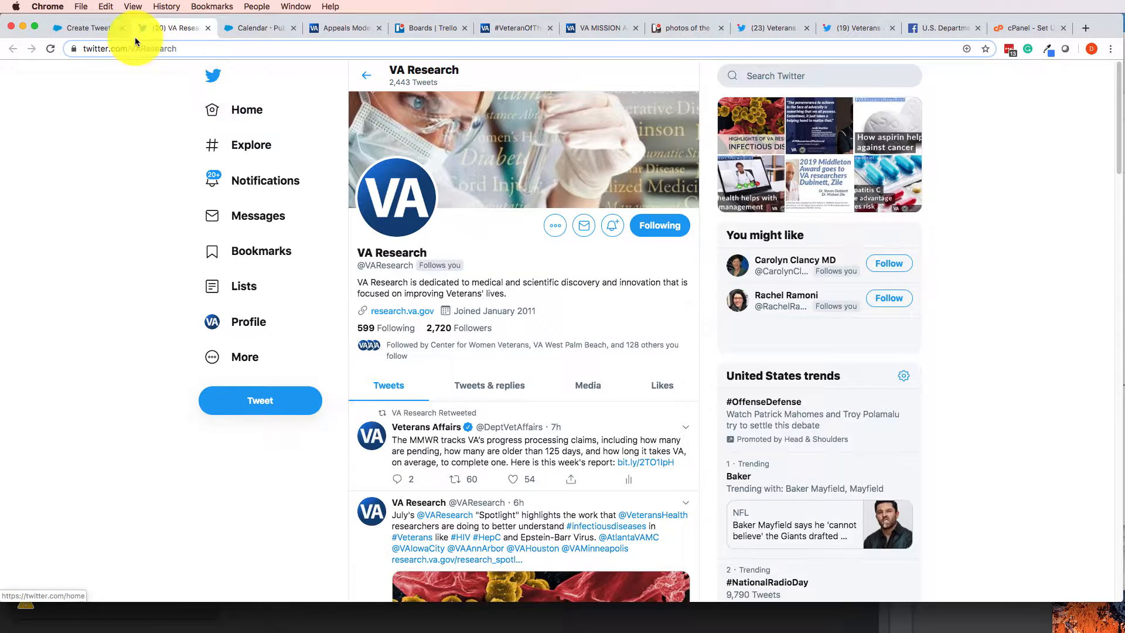
{"action": "left_click", "coordinate": [58, 31]}
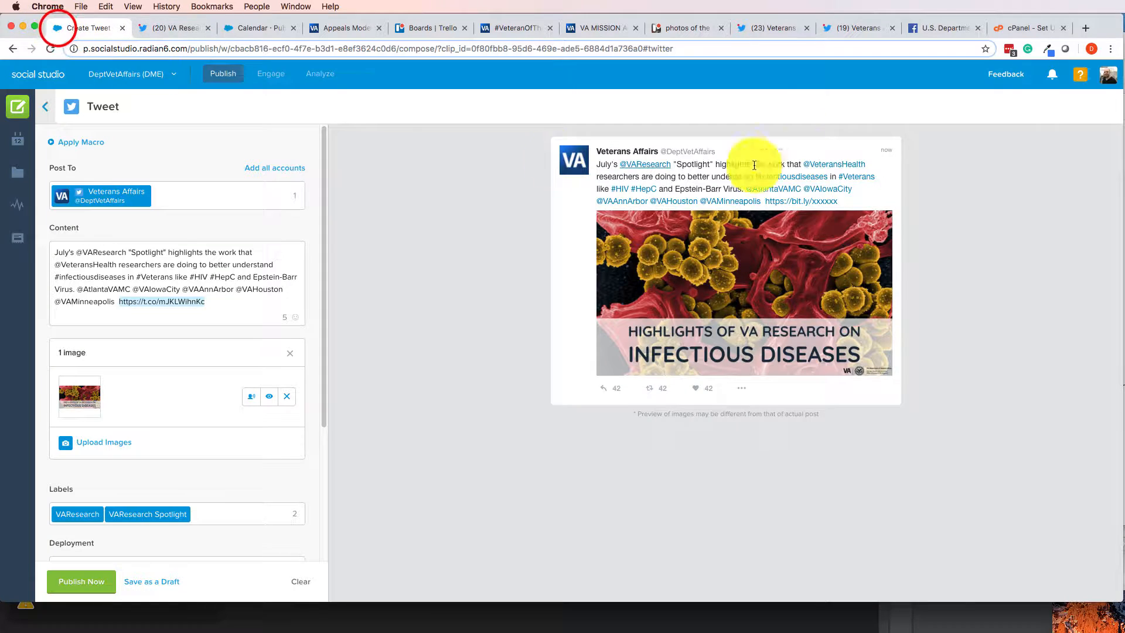
{"action": "left_click", "coordinate": [812, 166]}
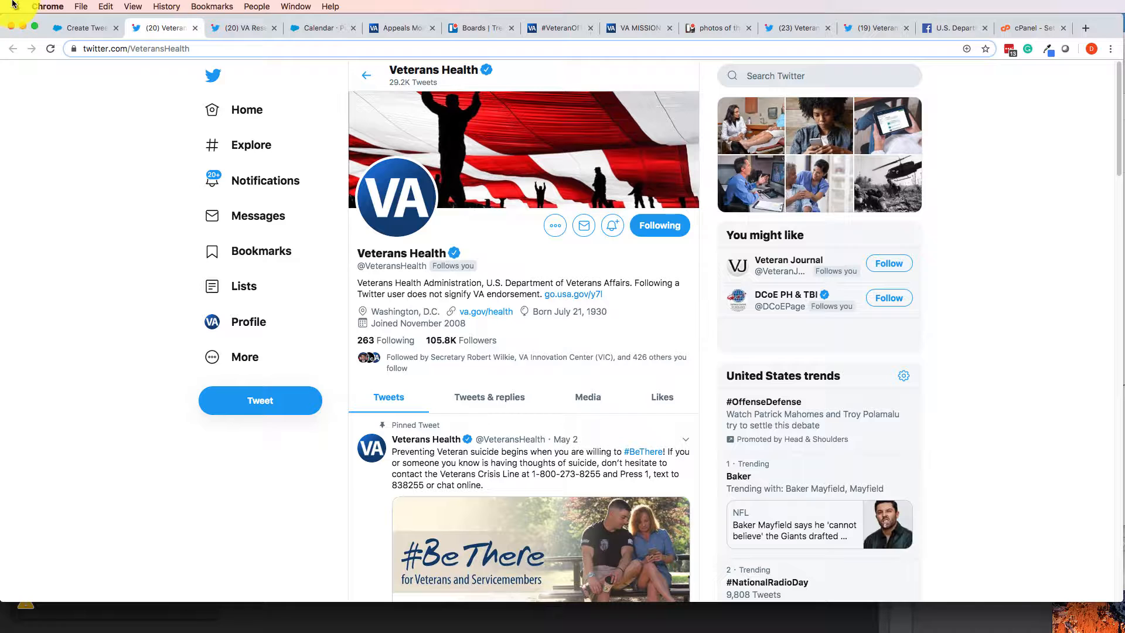
{"action": "left_click", "coordinate": [86, 28]}
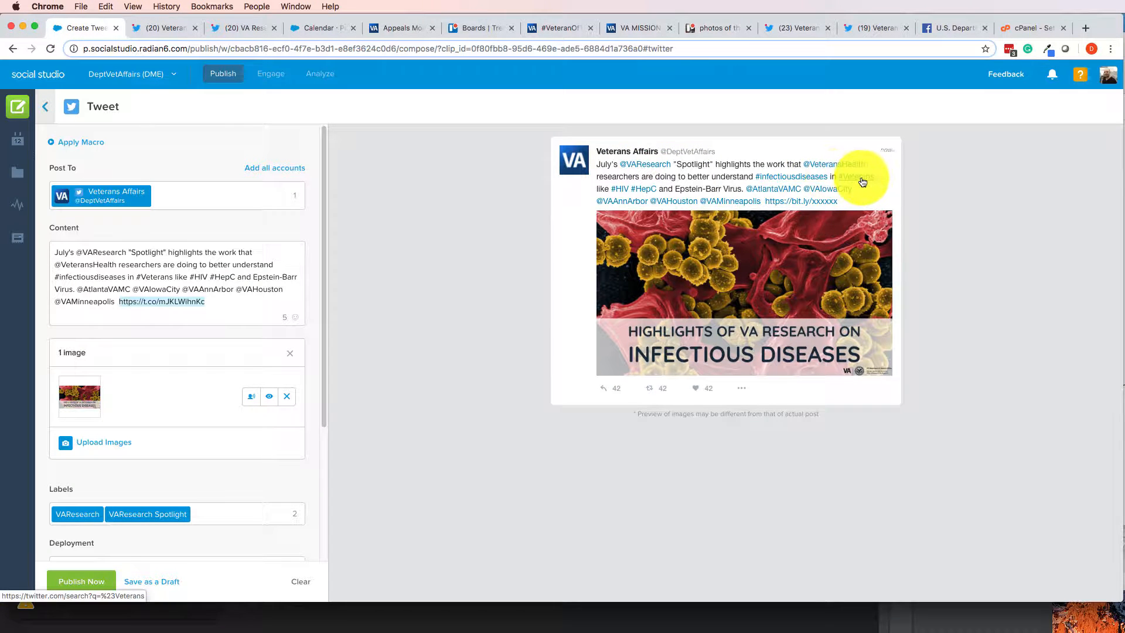
{"action": "left_click", "coordinate": [773, 190]}
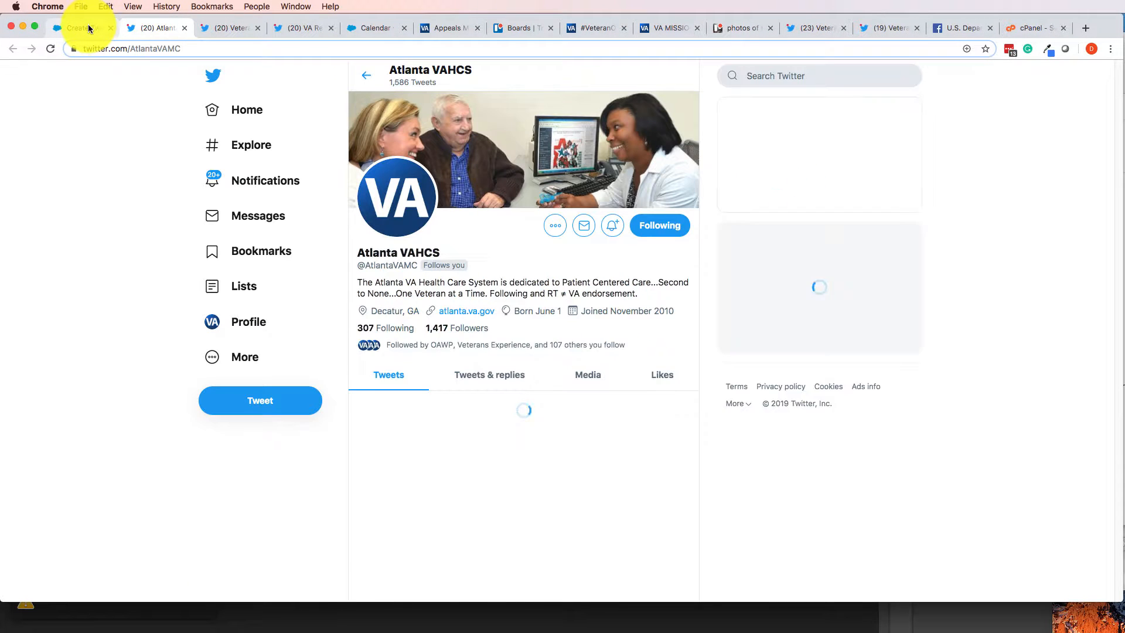
{"action": "left_click", "coordinate": [86, 29]}
{"action": "left_click", "coordinate": [839, 188]}
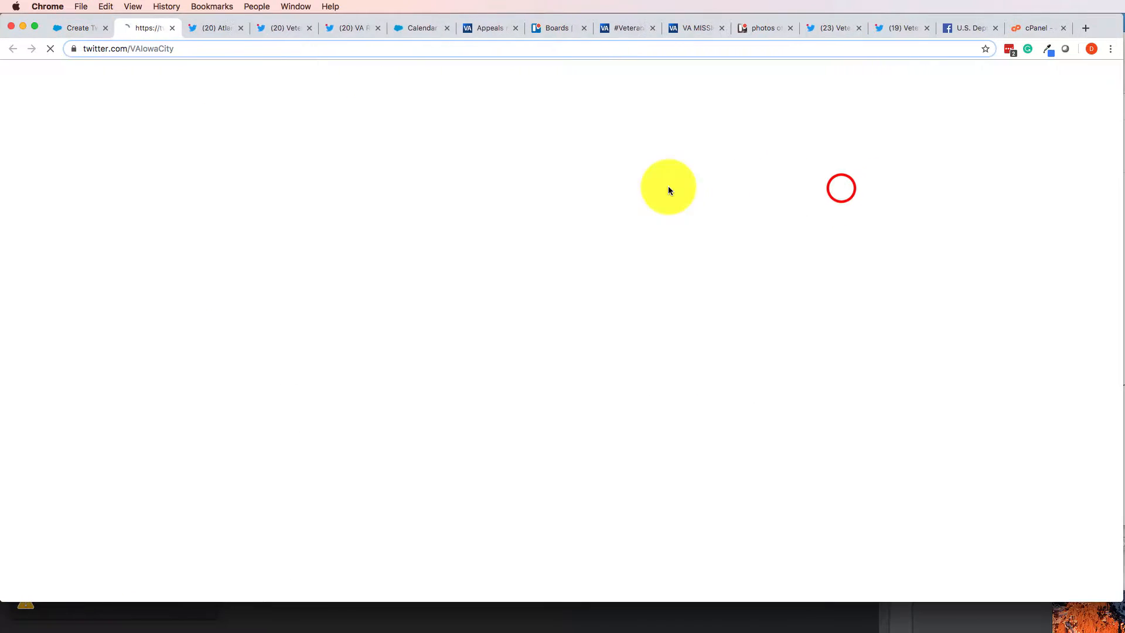
{"action": "left_click", "coordinate": [73, 26]}
{"action": "left_click", "coordinate": [622, 201]}
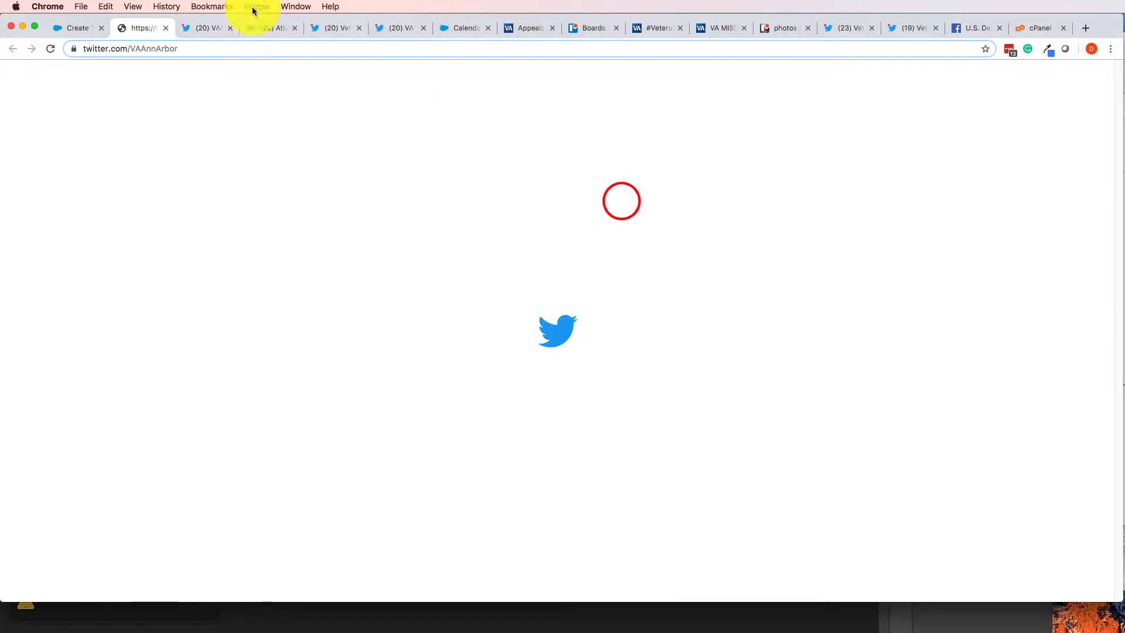
{"action": "left_click", "coordinate": [70, 33]}
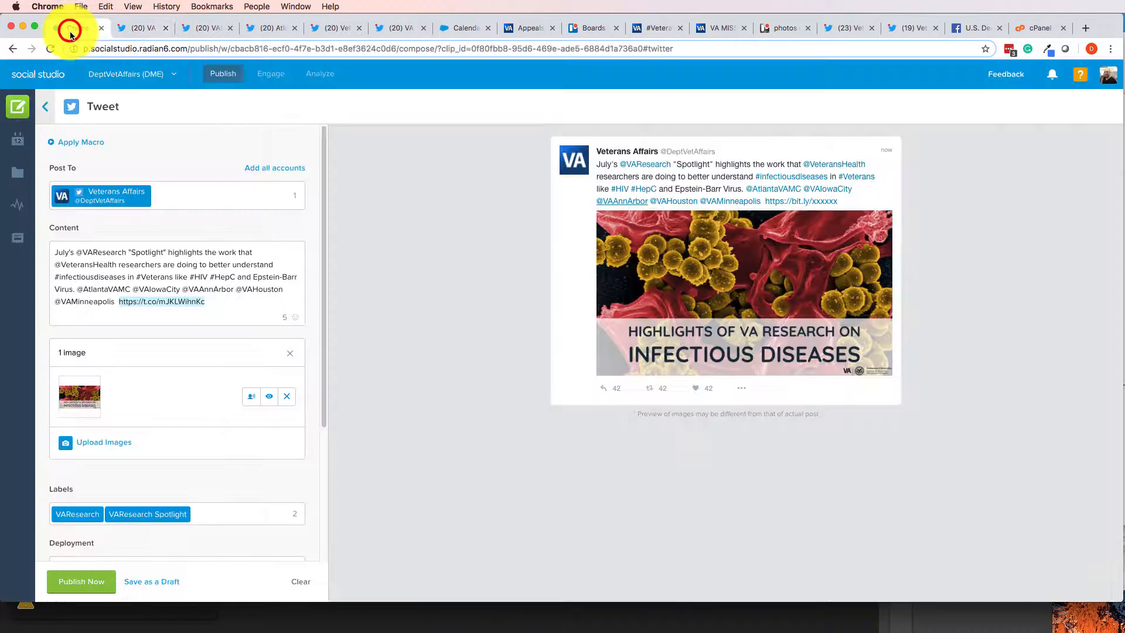
{"action": "left_click", "coordinate": [671, 204]}
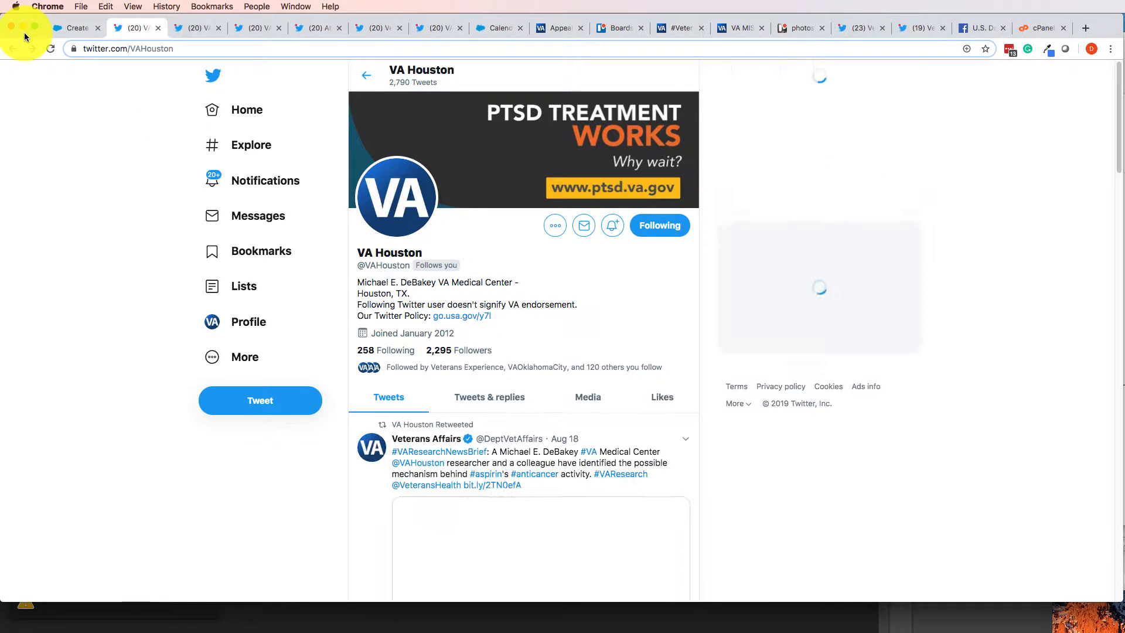
{"action": "left_click", "coordinate": [74, 28]}
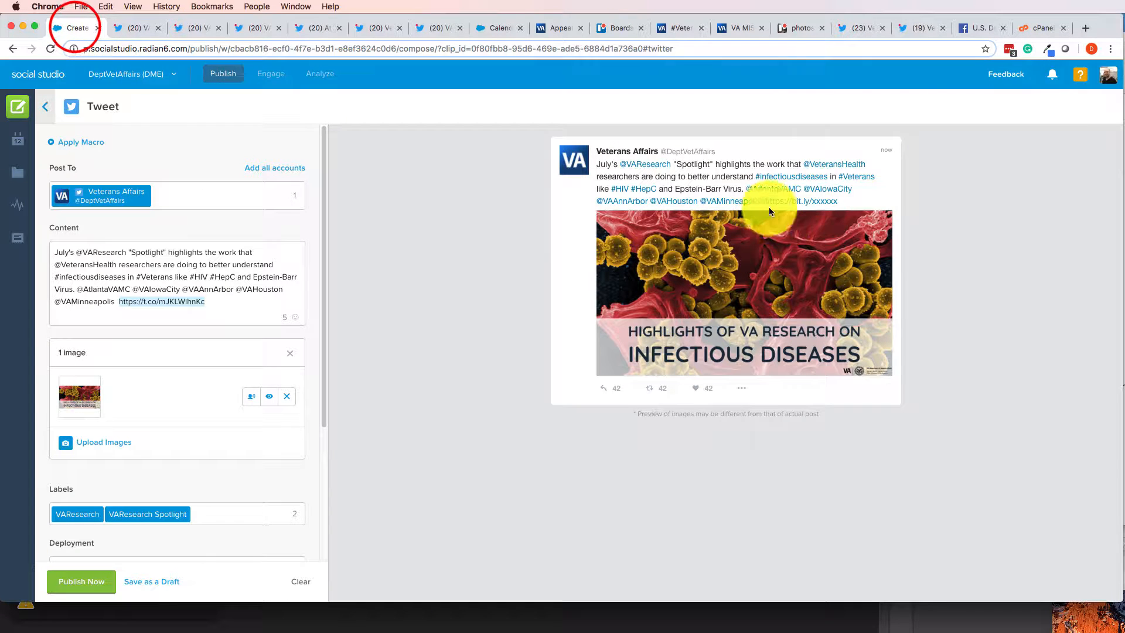
{"action": "left_click", "coordinate": [732, 201]}
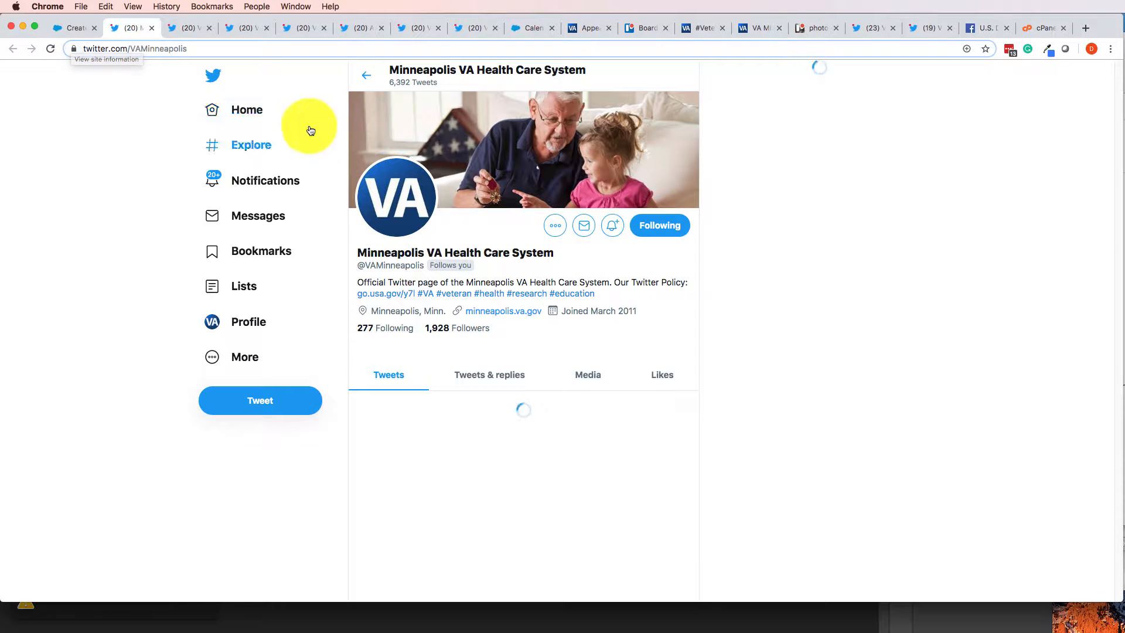
Check the tweet's bit.ly link by opening it from the preview, looking over the VA Research Spotlight page, and returning to the draft
{"action": "left_click", "coordinate": [74, 28]}
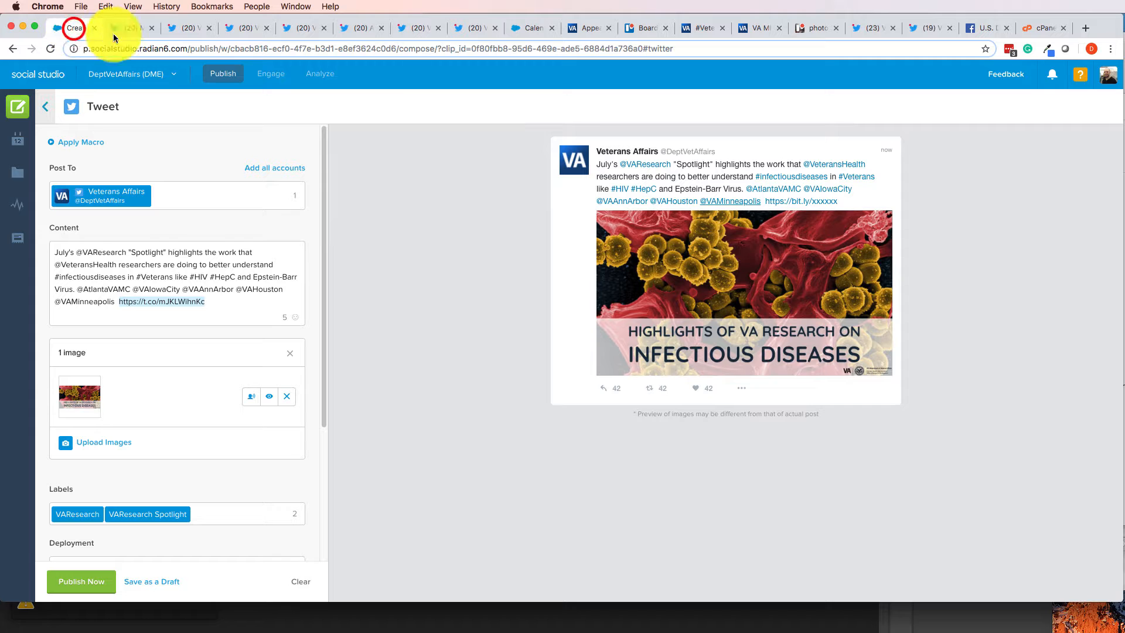
{"action": "left_click", "coordinate": [799, 207]}
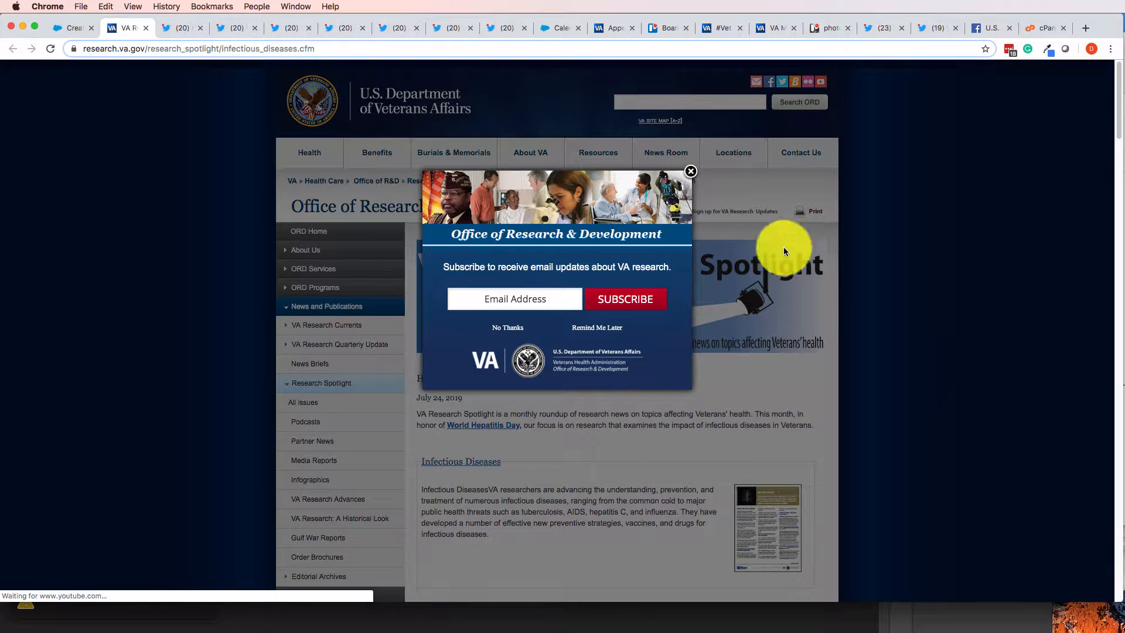
{"action": "left_click", "coordinate": [691, 171]}
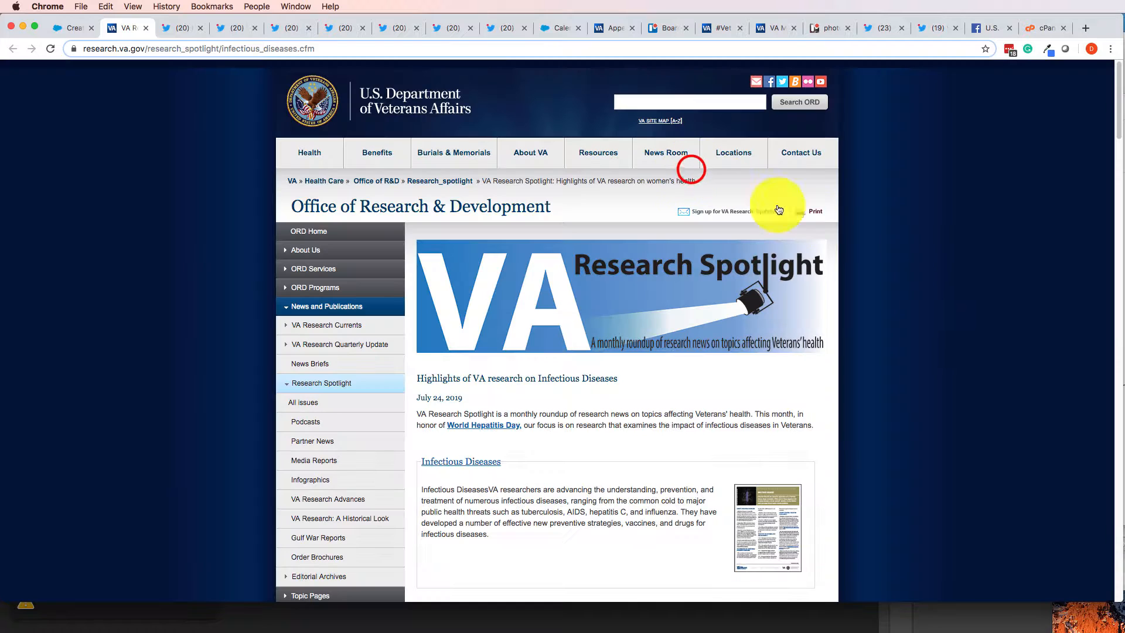
{"action": "scroll", "coordinate": [1024, 304], "scroll_direction": "down", "scroll_amount": 3}
{"action": "scroll", "coordinate": [1024, 306], "scroll_direction": "down", "scroll_amount": 3}
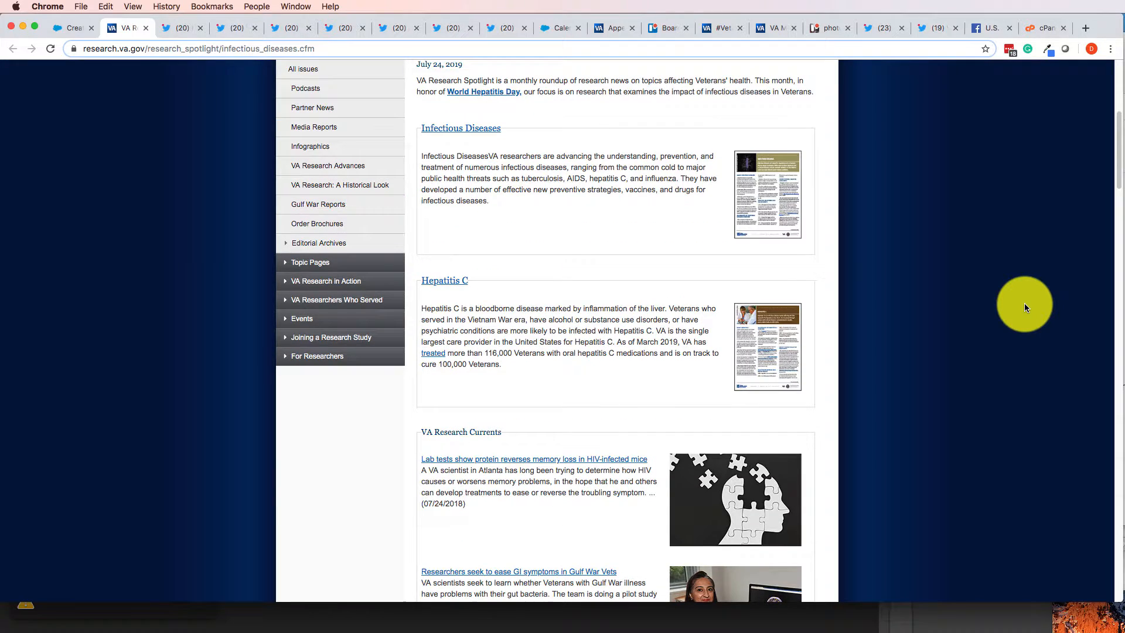
{"action": "scroll", "coordinate": [1024, 304], "scroll_direction": "up", "scroll_amount": 6}
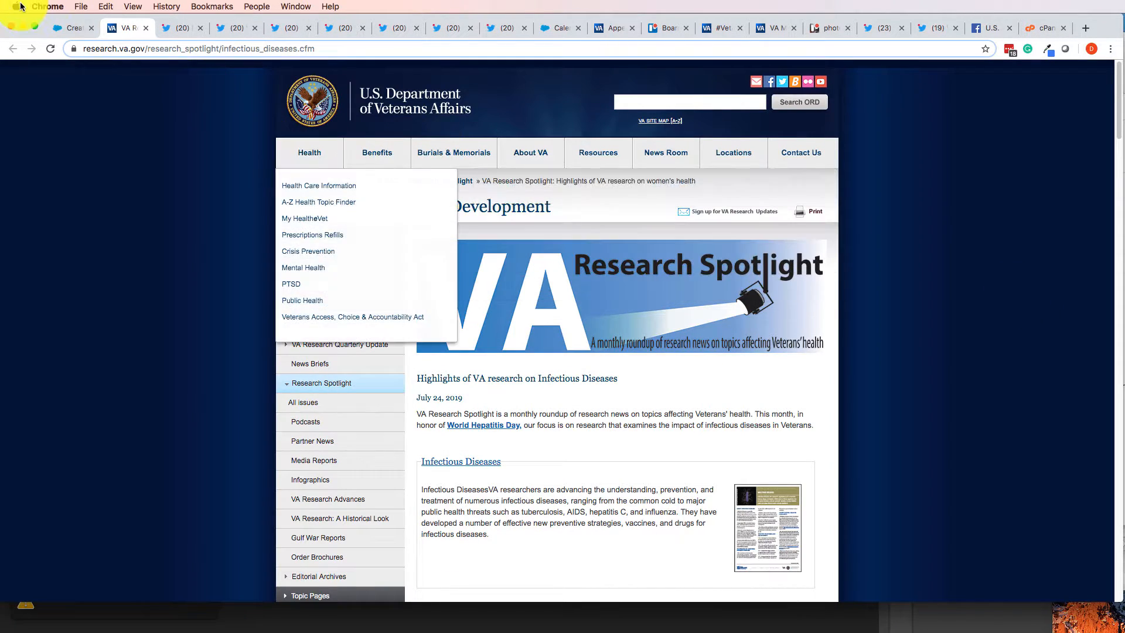
{"action": "left_click", "coordinate": [146, 28]}
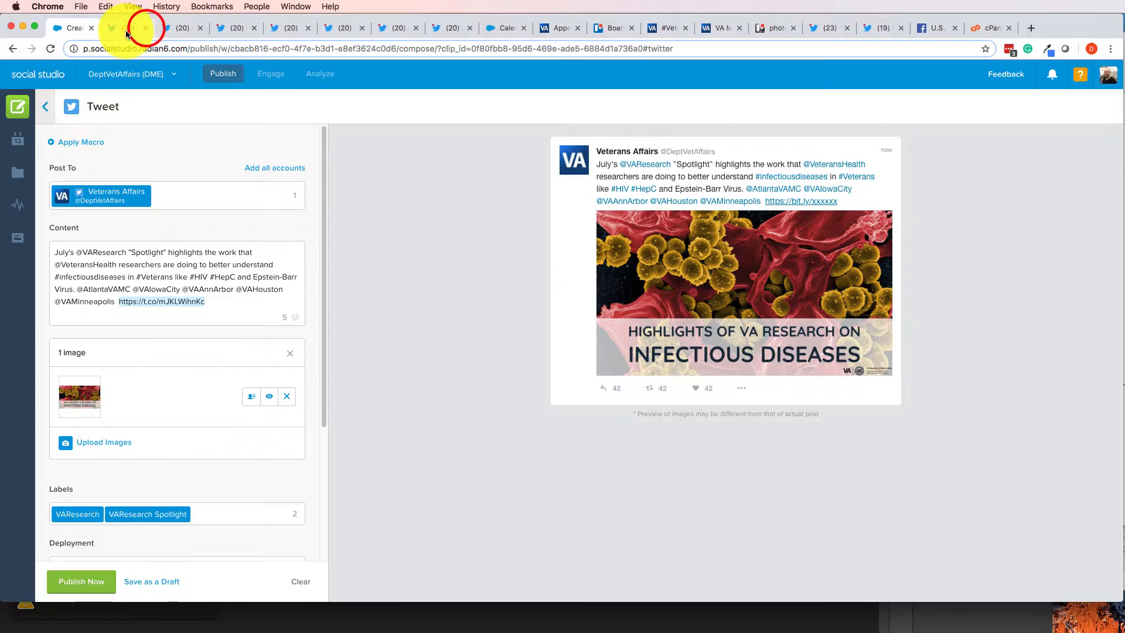
Review the tweet's text, image and labels, and set its deployment to Schedule from Social Studio
{"action": "left_click", "coordinate": [251, 278]}
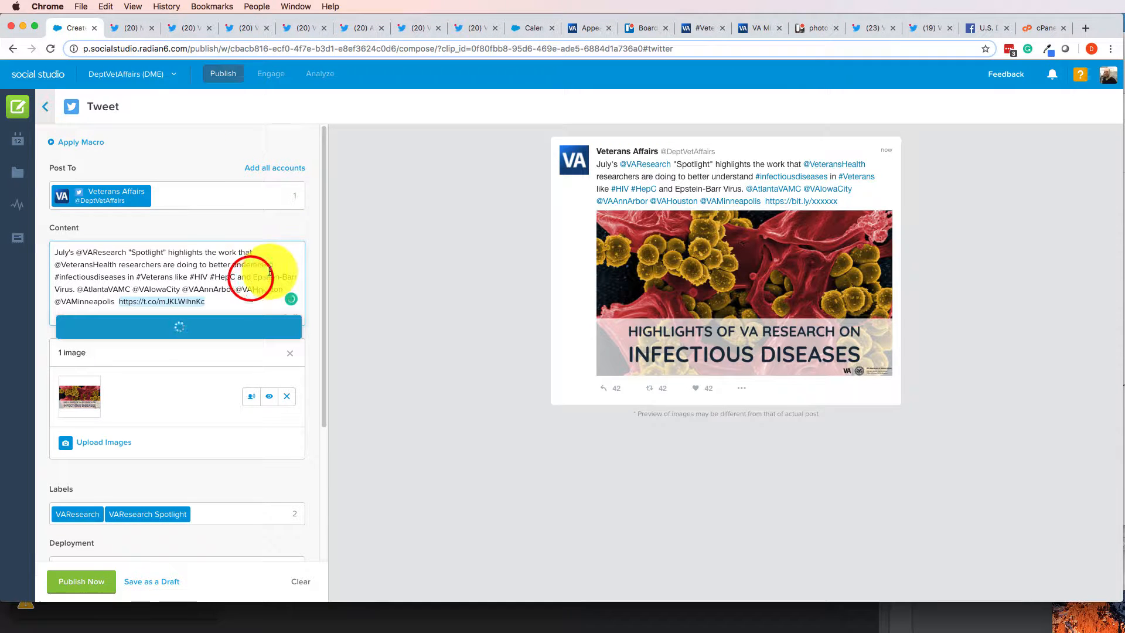
{"action": "scroll", "coordinate": [256, 273], "scroll_direction": "down", "scroll_amount": 3}
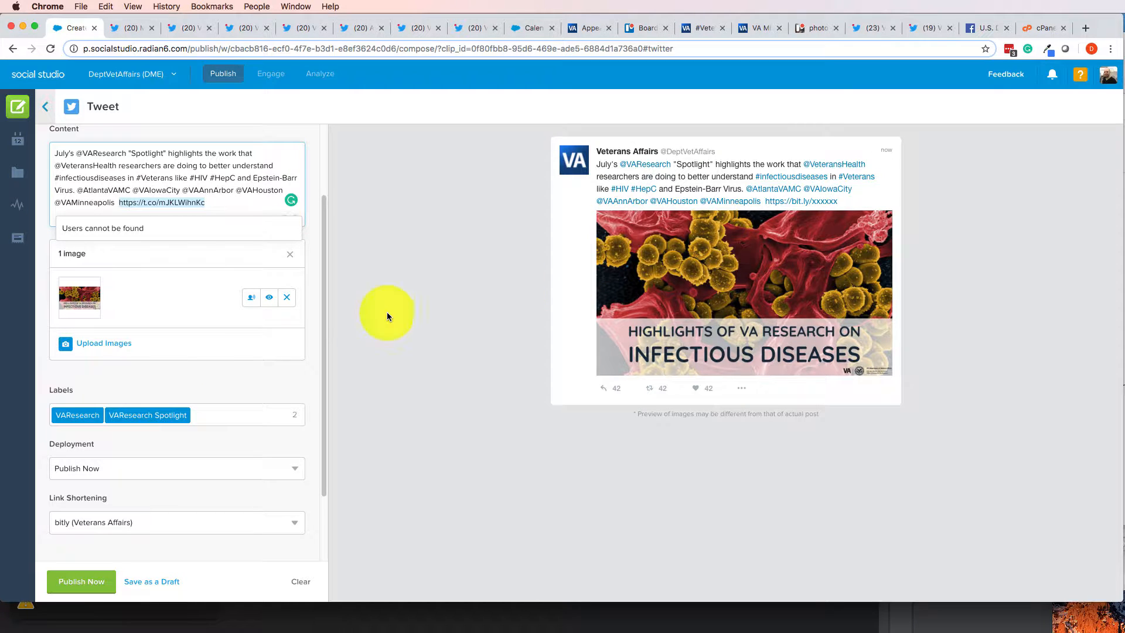
{"action": "left_click", "coordinate": [234, 192]}
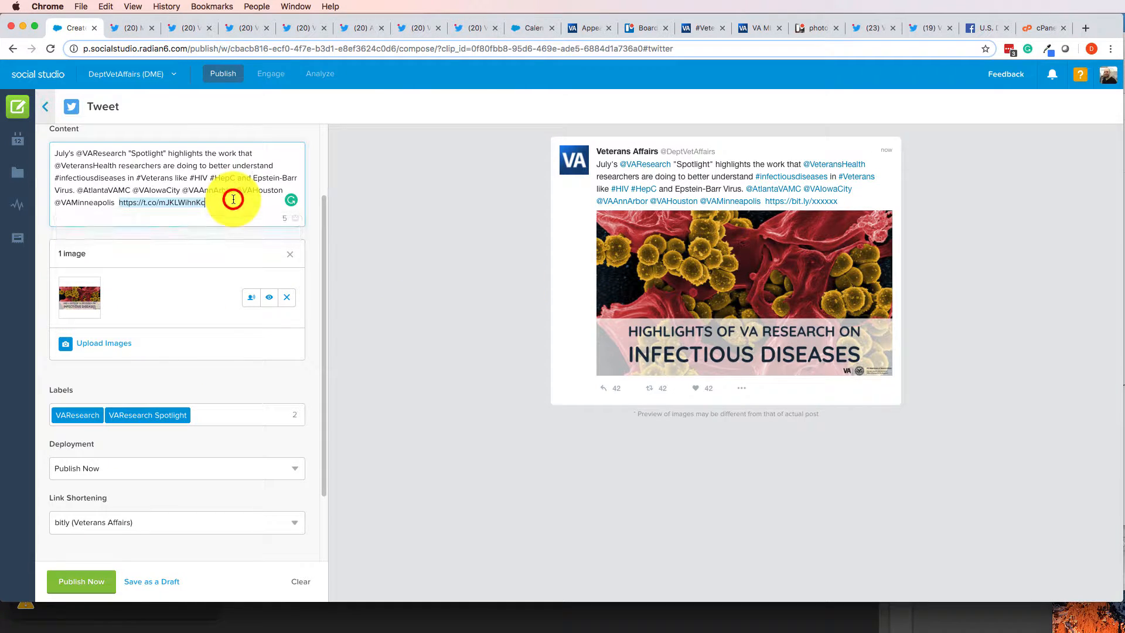
{"action": "scroll", "coordinate": [234, 191], "scroll_direction": "up", "scroll_amount": 2}
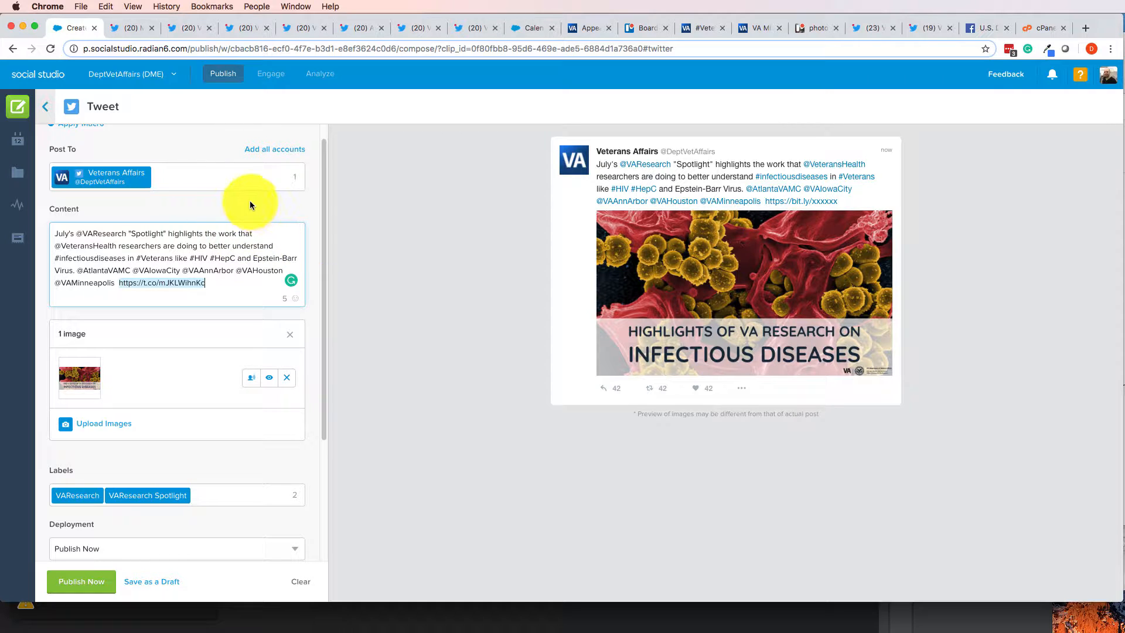
{"action": "scroll", "coordinate": [234, 287], "scroll_direction": "down", "scroll_amount": 5}
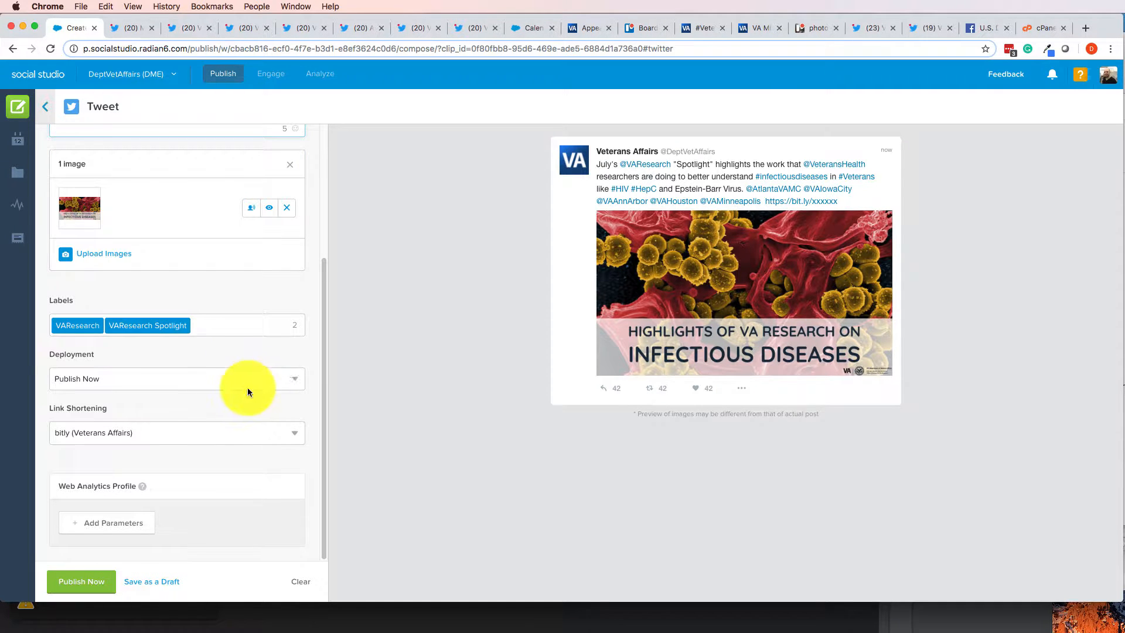
{"action": "left_click", "coordinate": [82, 384]}
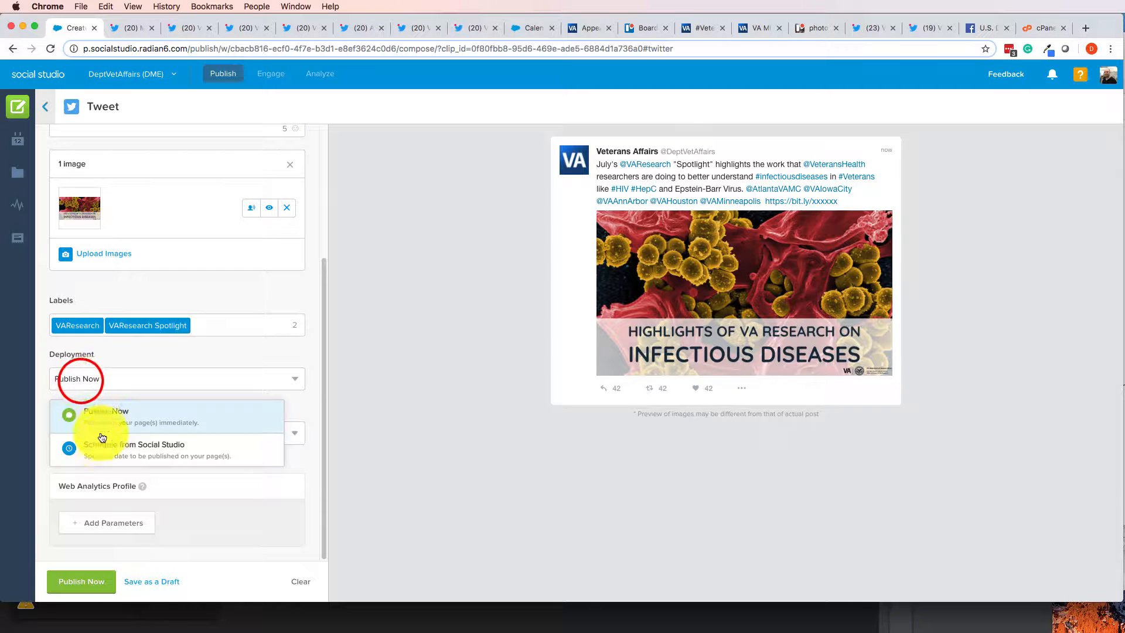
{"action": "left_click", "coordinate": [101, 455]}
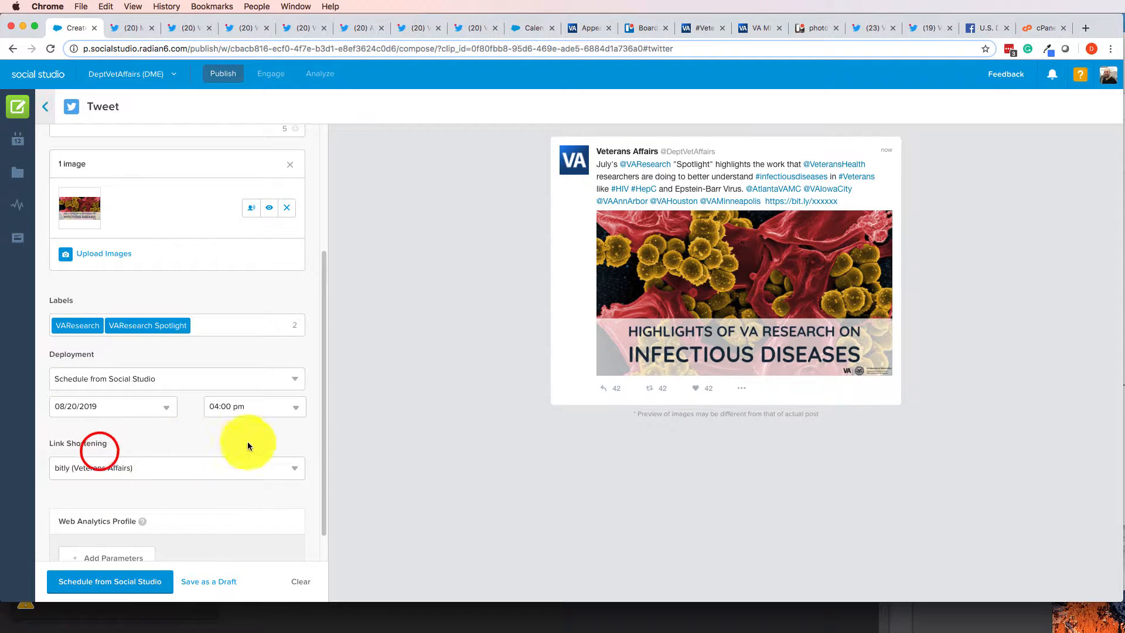
Close the Twitter profile pages opened for the handle checks, keeping the tweet draft and the calendar open
{"action": "left_click", "coordinate": [150, 28]}
{"action": "left_click", "coordinate": [150, 29]}
{"action": "left_click", "coordinate": [150, 28]}
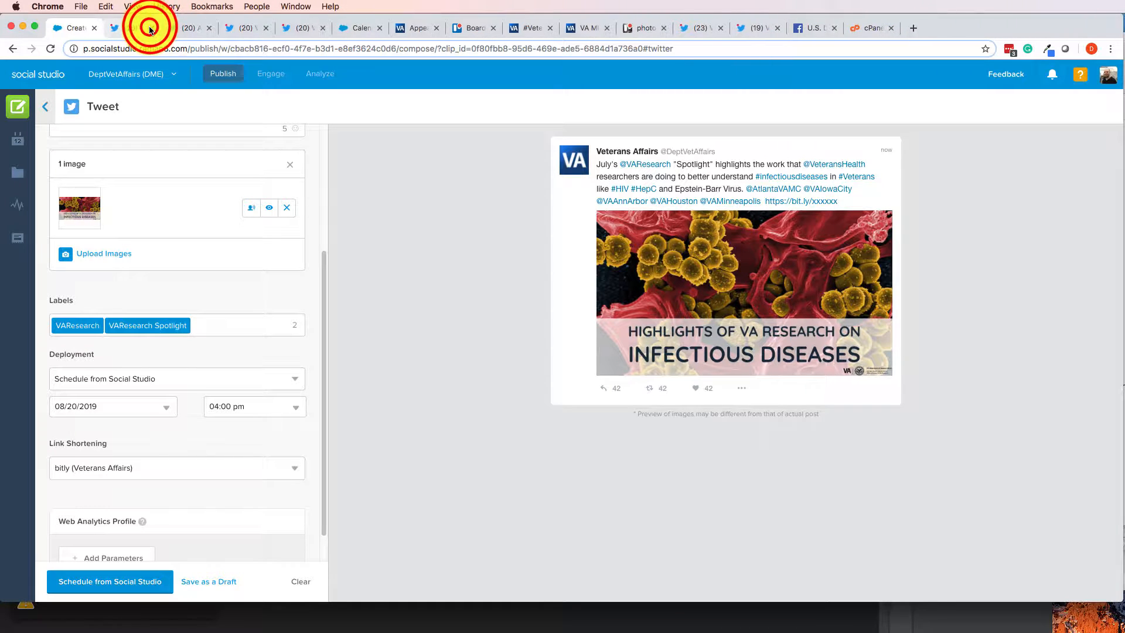
{"action": "left_click", "coordinate": [150, 28]}
{"action": "left_click", "coordinate": [149, 28]}
{"action": "left_click", "coordinate": [149, 29]}
{"action": "left_click", "coordinate": [149, 29]}
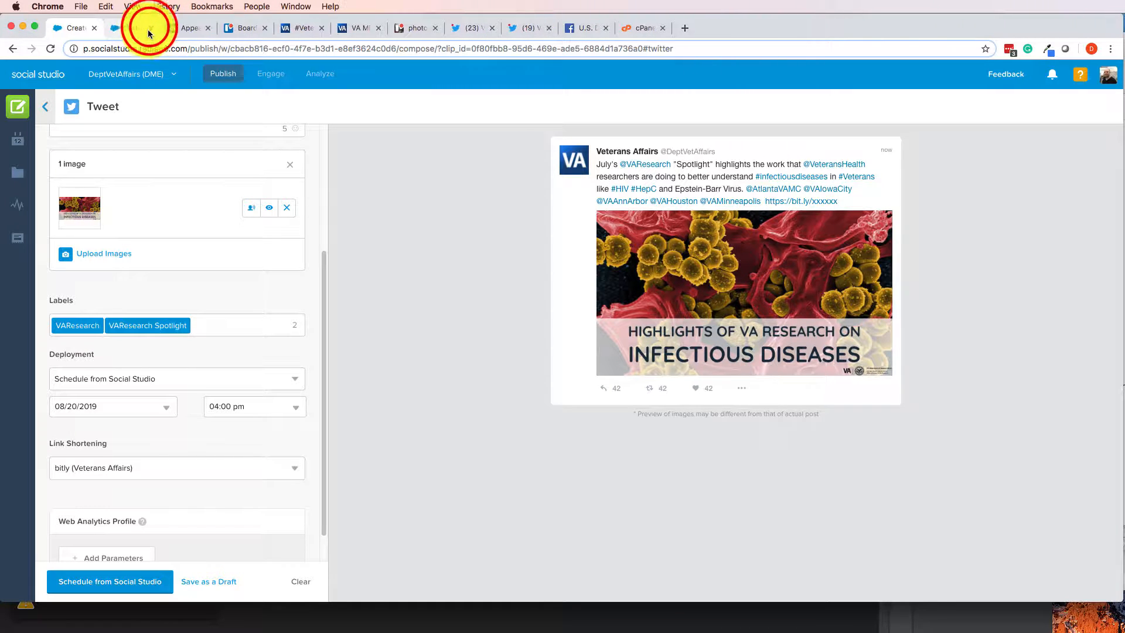
Close the open post details in the publishing calendar and examine the August 18 - 24, 2019 week for an open tweet slot
{"action": "left_click", "coordinate": [178, 26]}
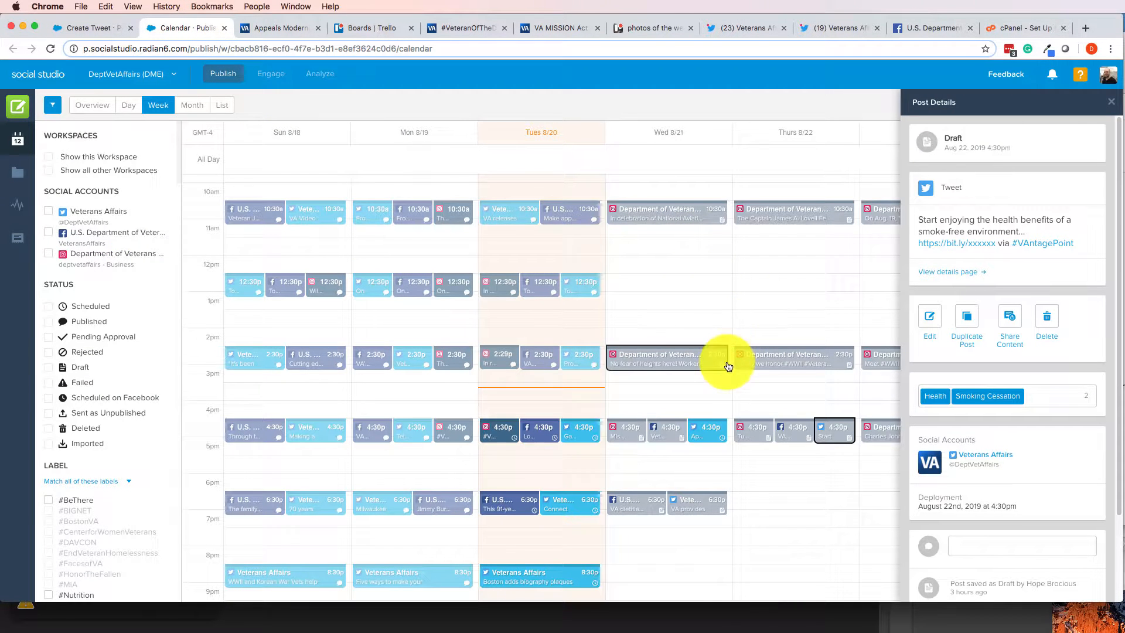
{"action": "scroll", "coordinate": [726, 361], "scroll_direction": "up", "scroll_amount": 5}
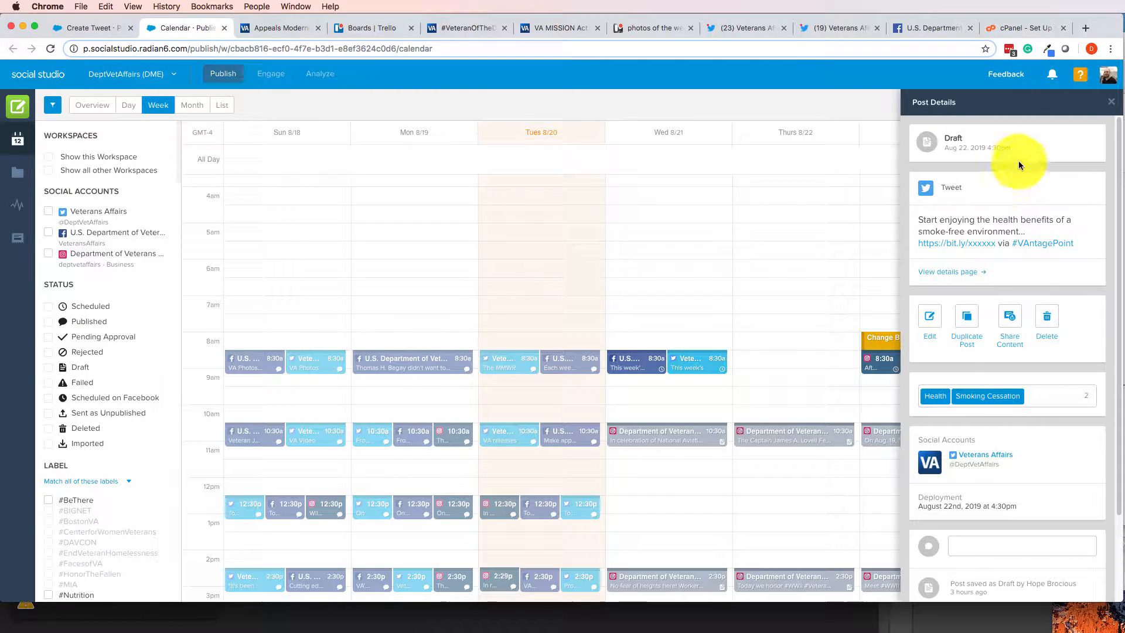
{"action": "left_click", "coordinate": [1114, 102]}
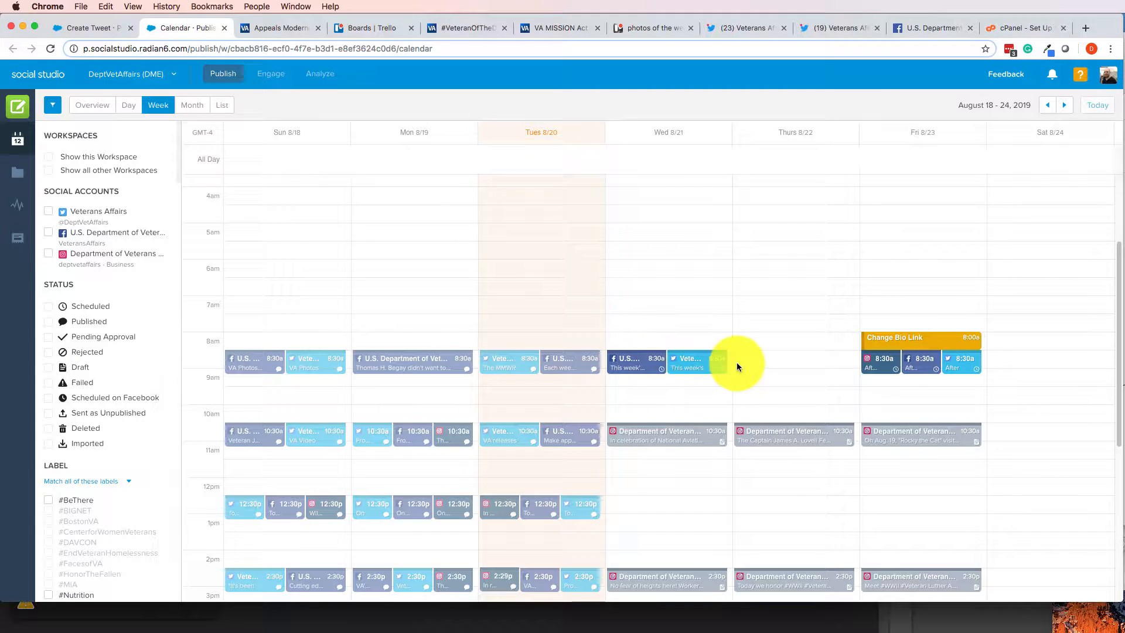
{"action": "scroll", "coordinate": [745, 366], "scroll_direction": "up", "scroll_amount": 3}
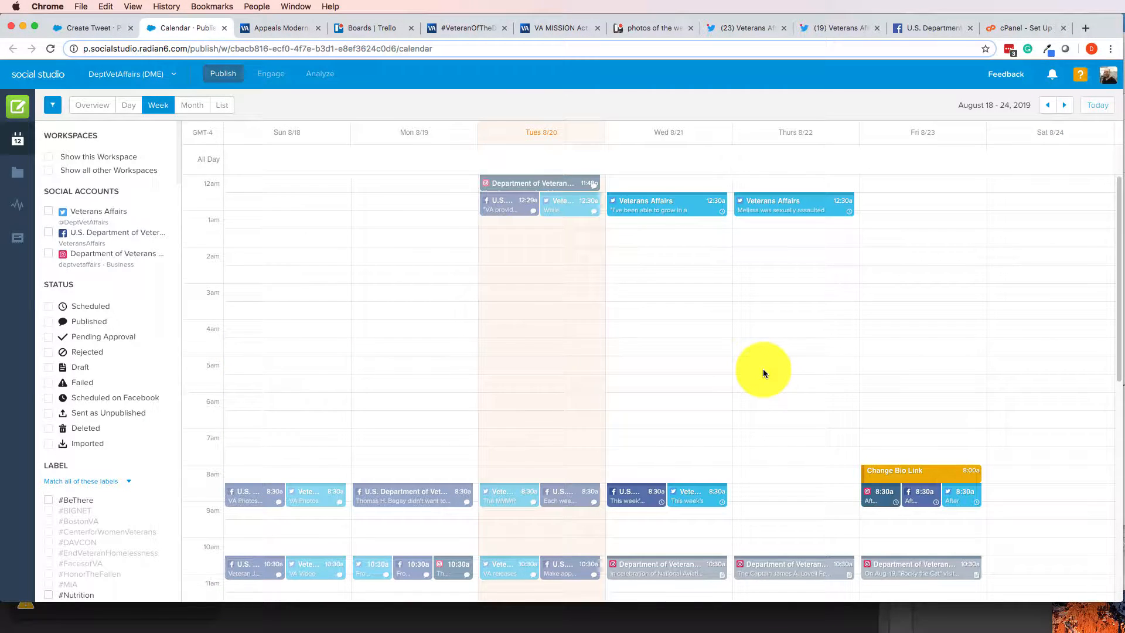
{"action": "scroll", "coordinate": [763, 368], "scroll_direction": "down", "scroll_amount": 5}
{"action": "scroll", "coordinate": [763, 371], "scroll_direction": "down", "scroll_amount": 4}
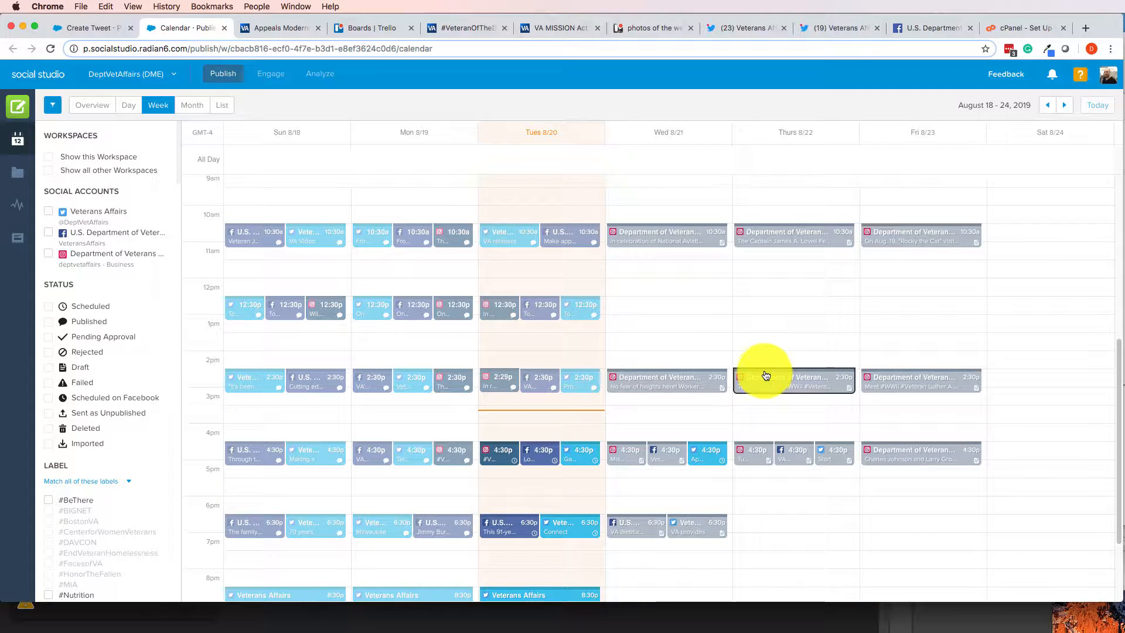
{"action": "scroll", "coordinate": [712, 505], "scroll_direction": "down", "scroll_amount": 3}
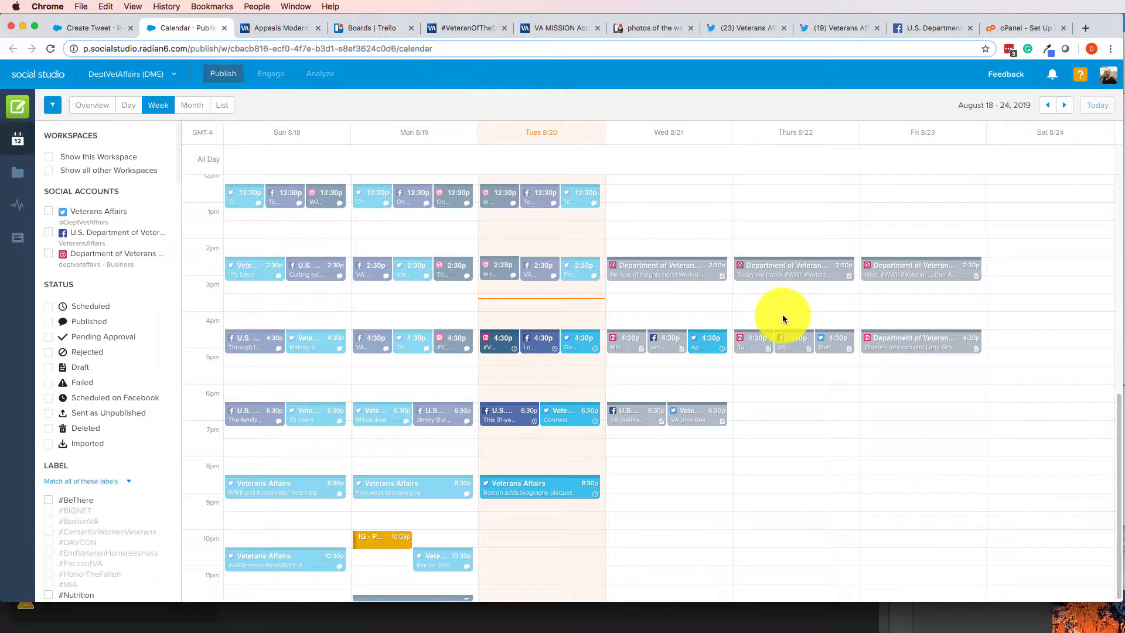
{"action": "scroll", "coordinate": [785, 314], "scroll_direction": "up", "scroll_amount": 9}
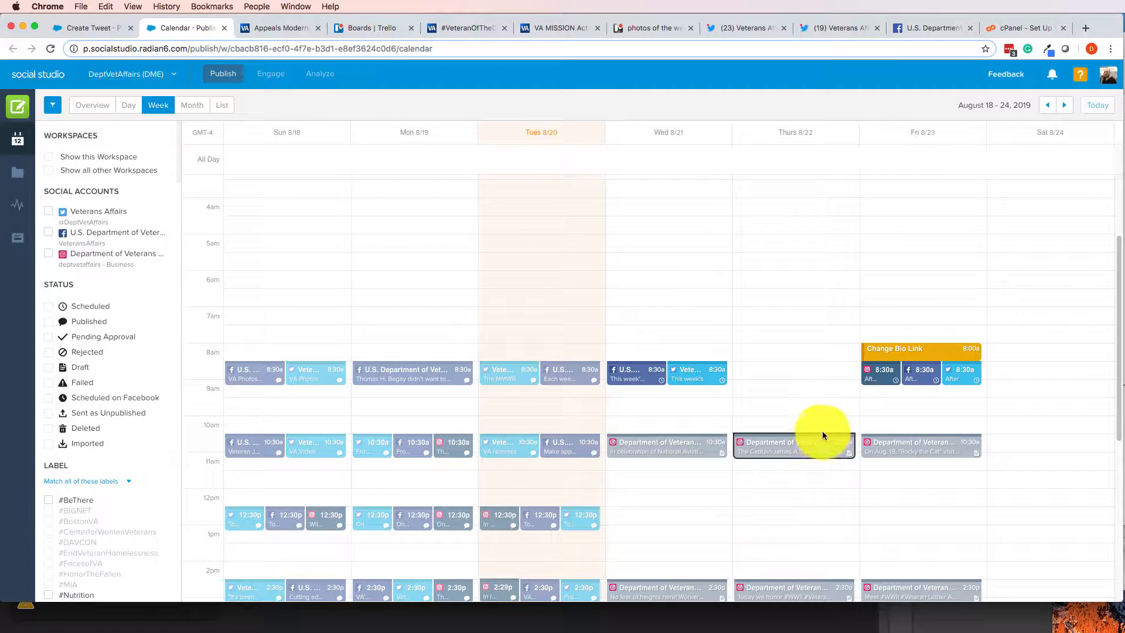
{"action": "scroll", "coordinate": [823, 437], "scroll_direction": "down", "scroll_amount": 1}
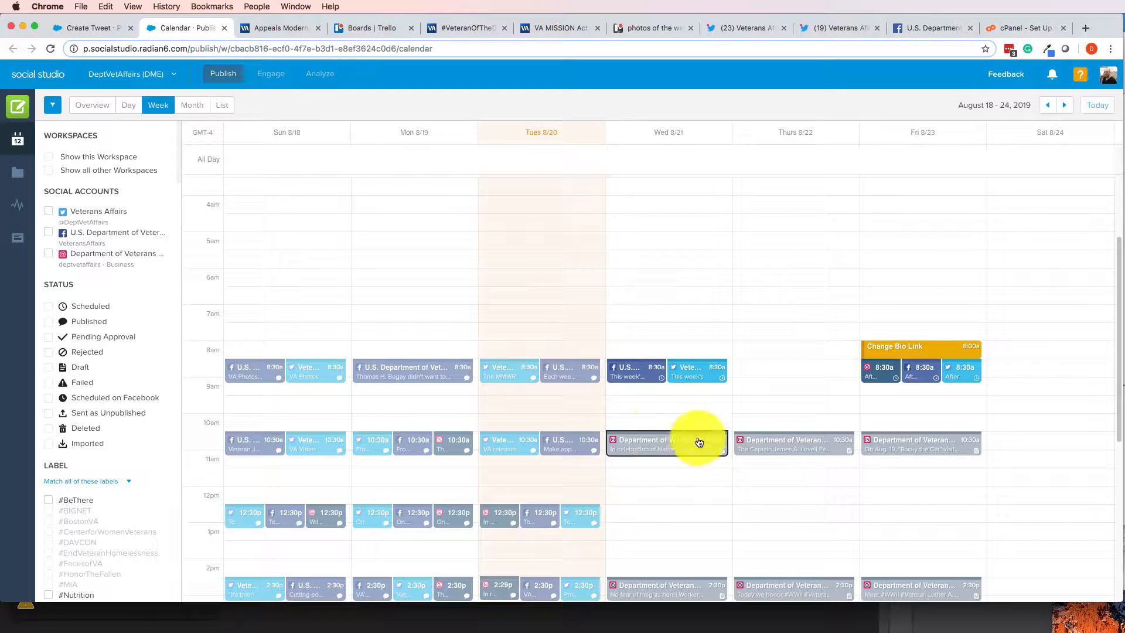
{"action": "left_click", "coordinate": [730, 440]}
{"action": "left_click", "coordinate": [658, 405]}
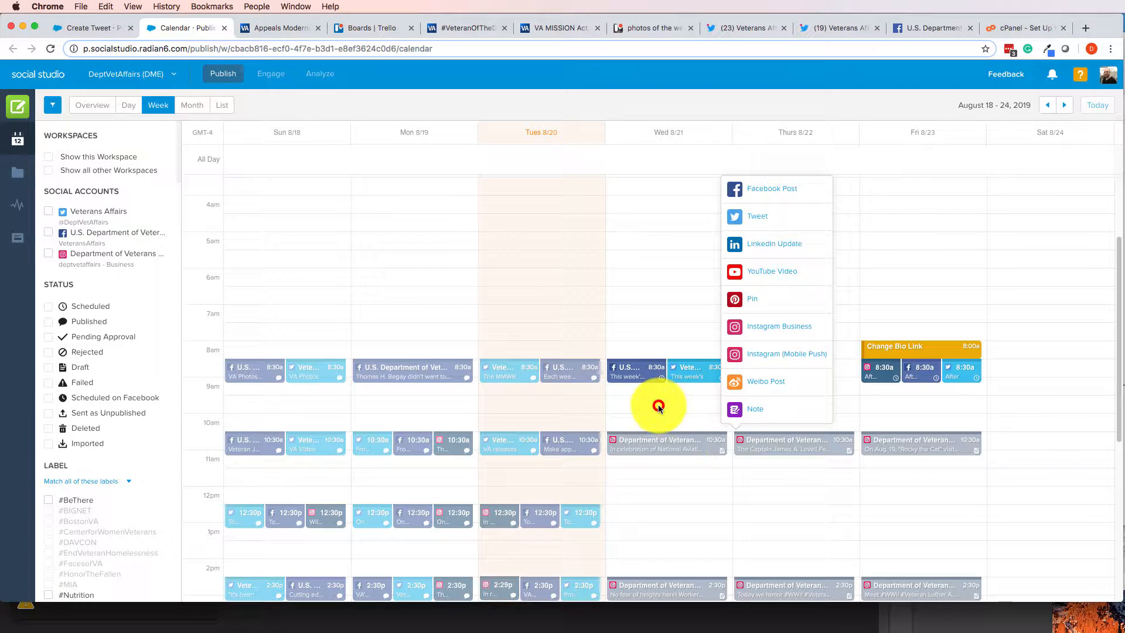
Return to the tweet draft and set its scheduled deployment to 08/21/2019 at 10:30 am
{"action": "left_click", "coordinate": [71, 28]}
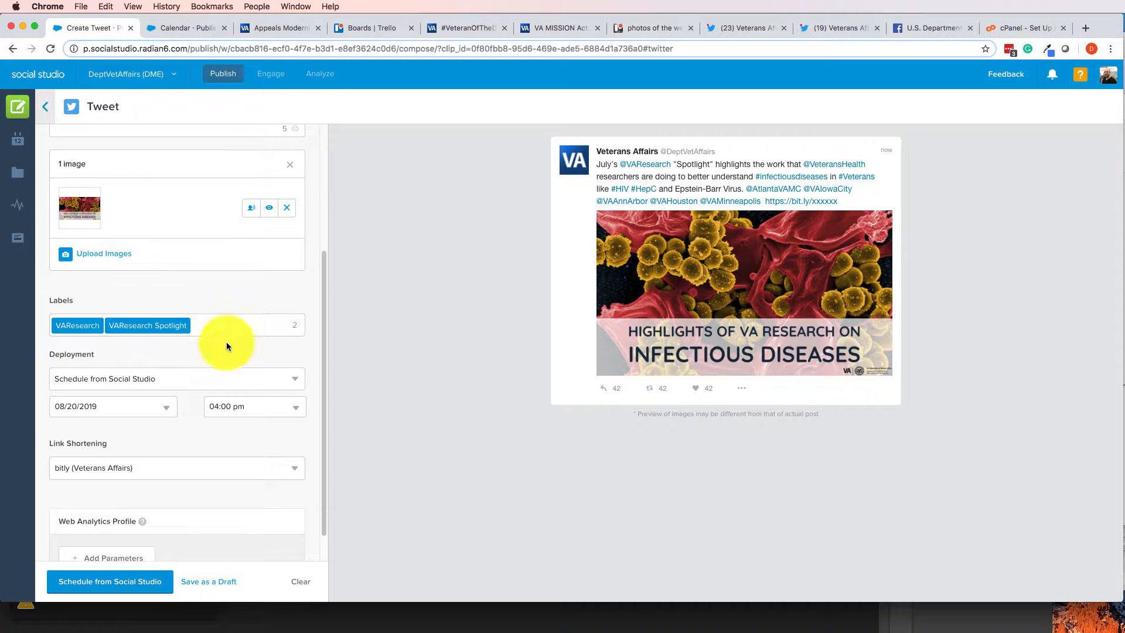
{"action": "left_click", "coordinate": [103, 408]}
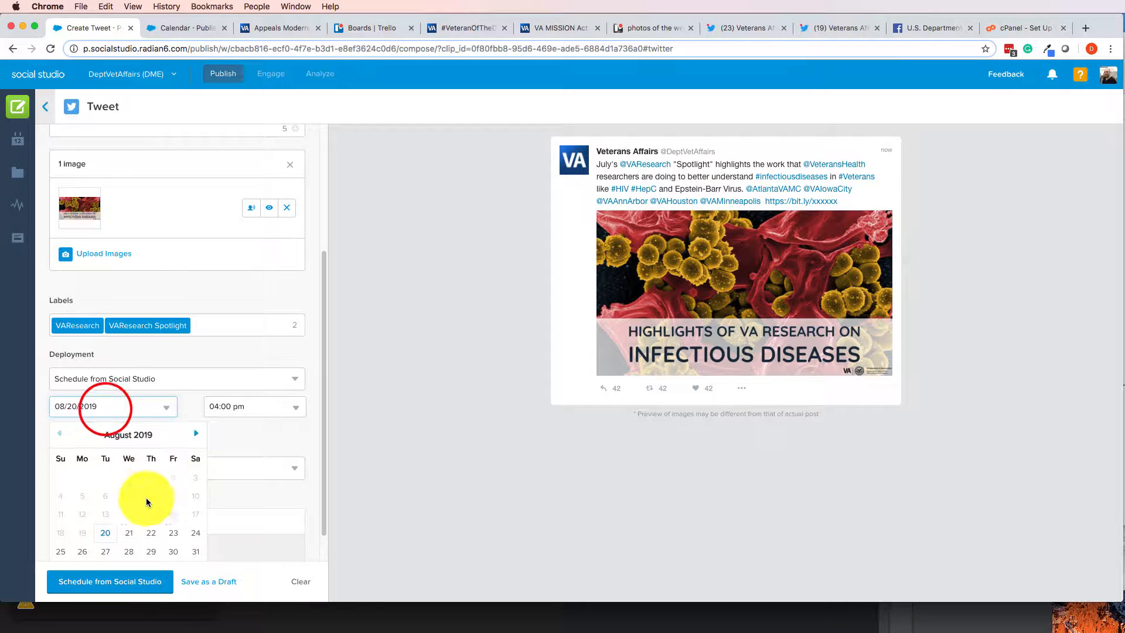
{"action": "left_click", "coordinate": [131, 531]}
{"action": "left_click", "coordinate": [236, 406]}
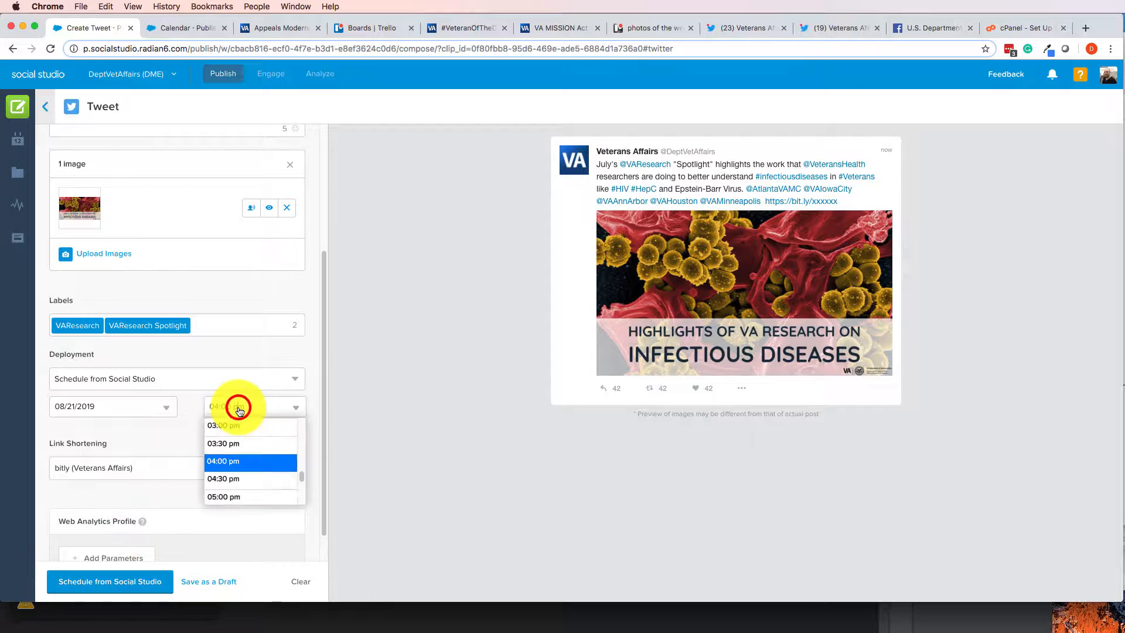
{"action": "scroll", "coordinate": [279, 469], "scroll_direction": "up", "scroll_amount": 5}
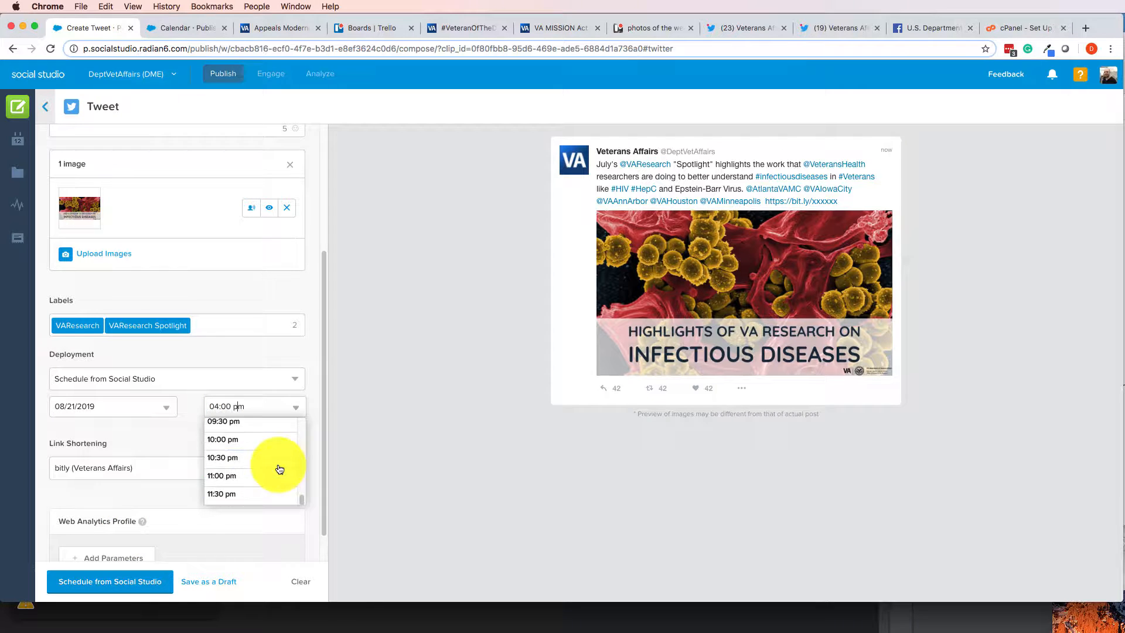
{"action": "scroll", "coordinate": [273, 467], "scroll_direction": "up", "scroll_amount": 2}
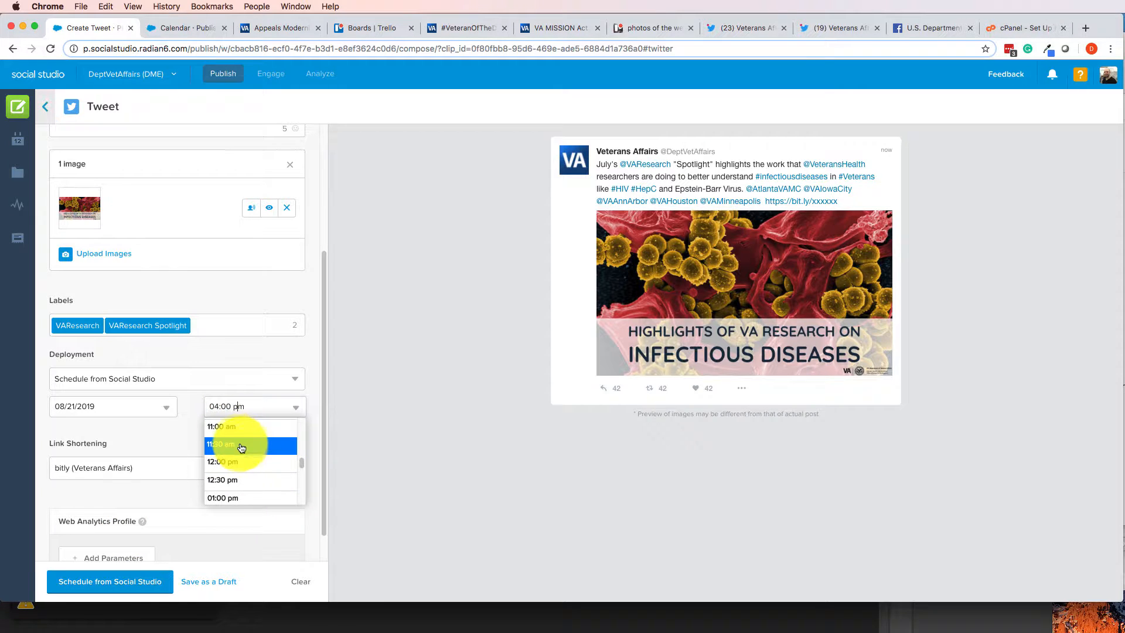
{"action": "scroll", "coordinate": [242, 445], "scroll_direction": "up", "scroll_amount": 1}
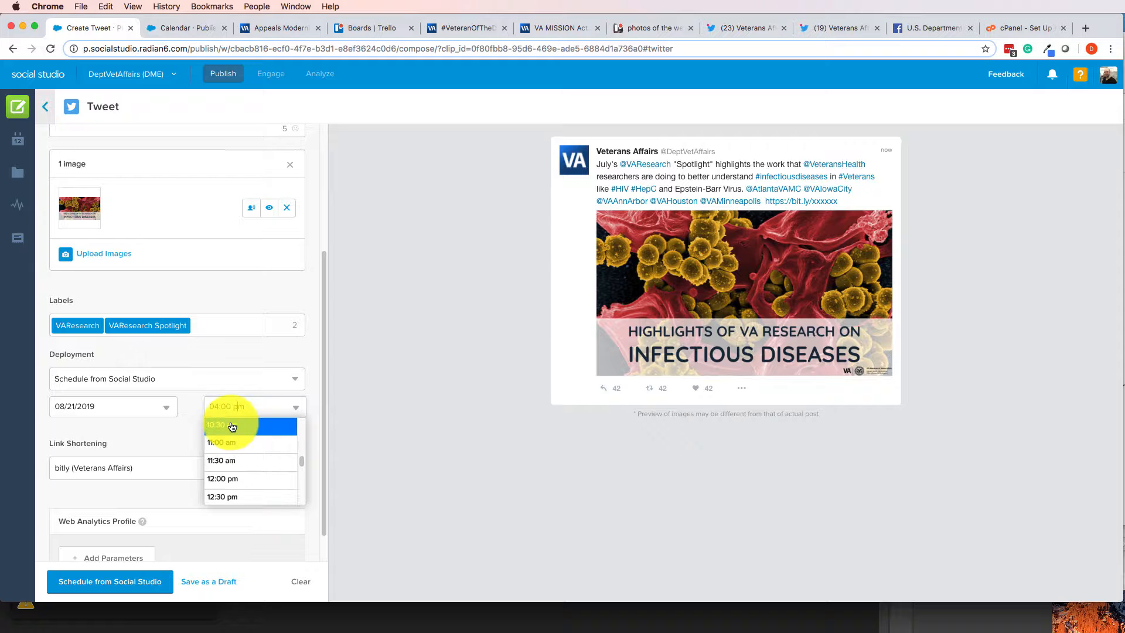
{"action": "left_click", "coordinate": [231, 424]}
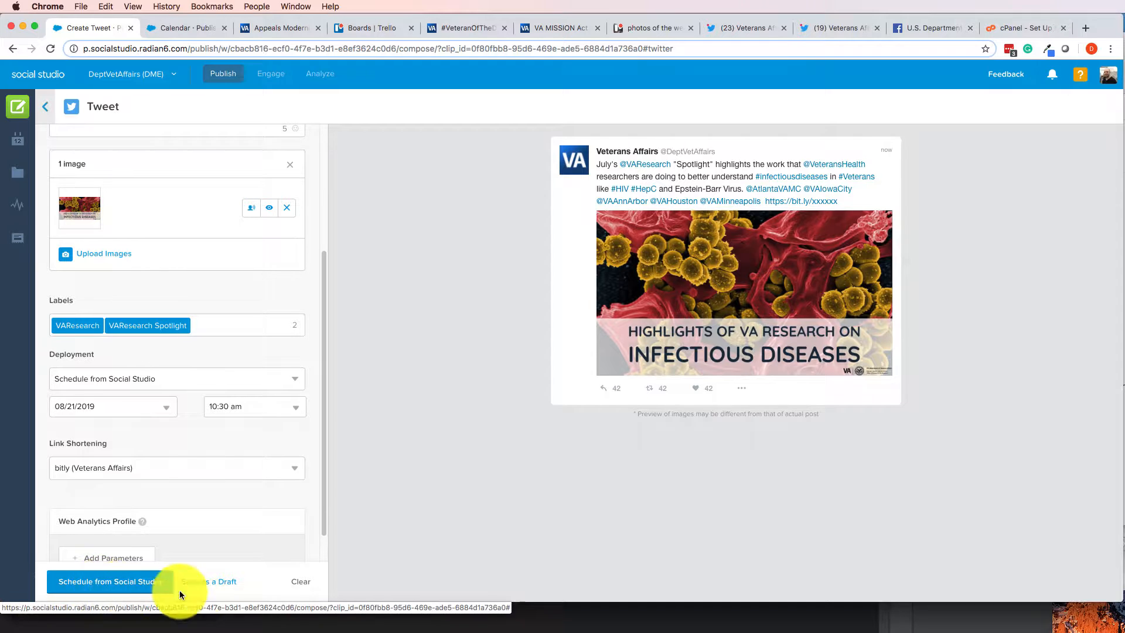
Save the tweet as a draft and check its post details in the calendar's Wednesday 8/21 10:30 am slot
{"action": "left_click", "coordinate": [205, 581]}
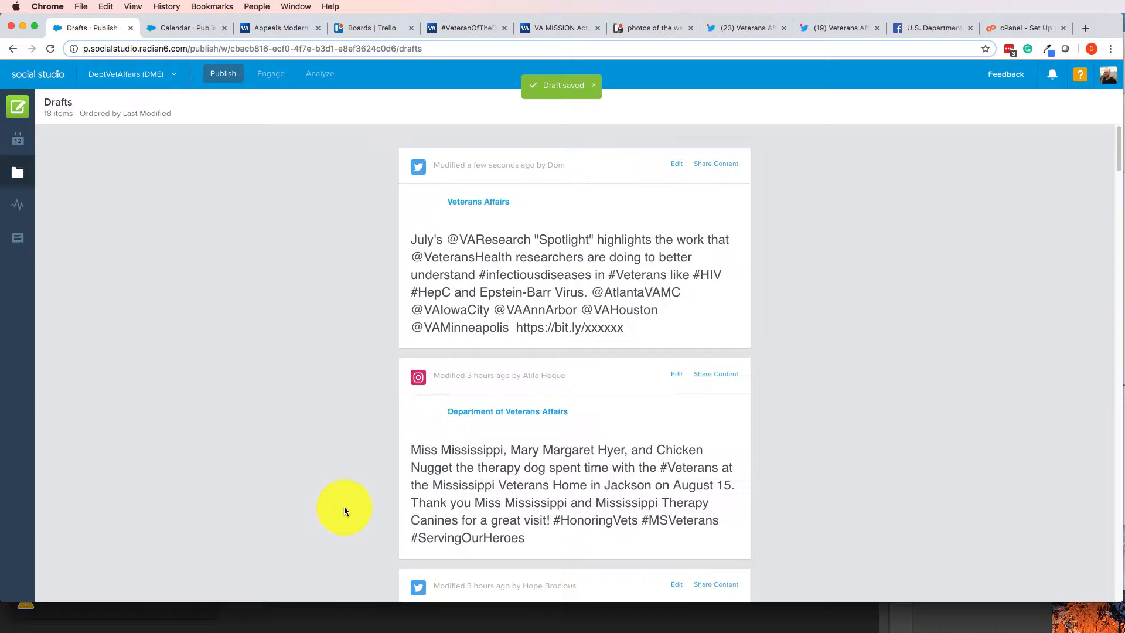
{"action": "left_click", "coordinate": [17, 142]}
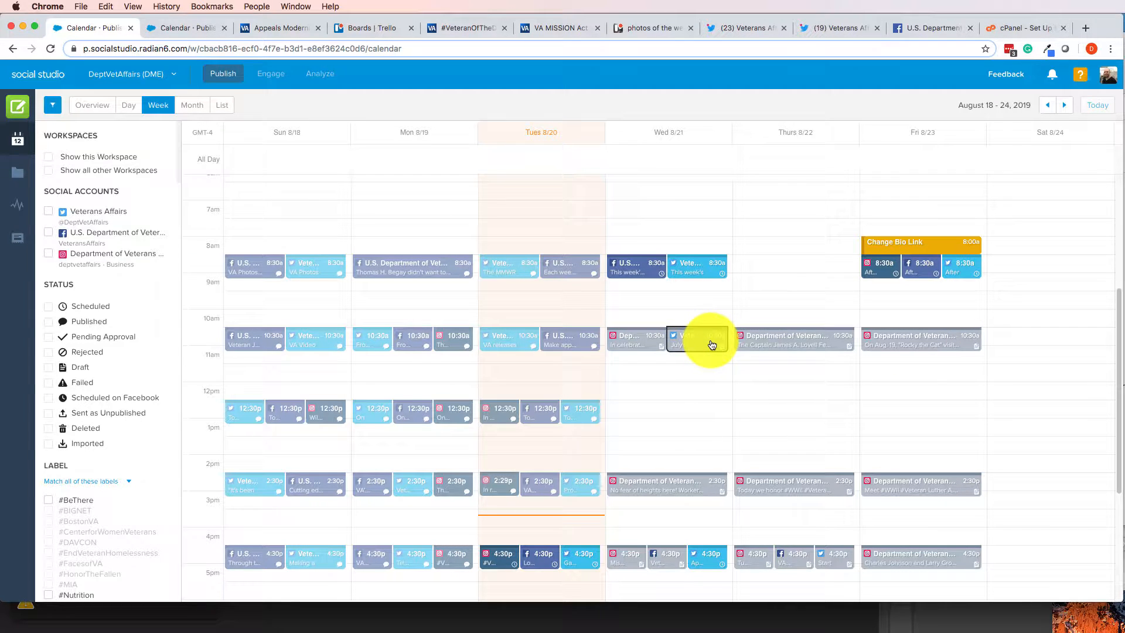
{"action": "left_click", "coordinate": [706, 349]}
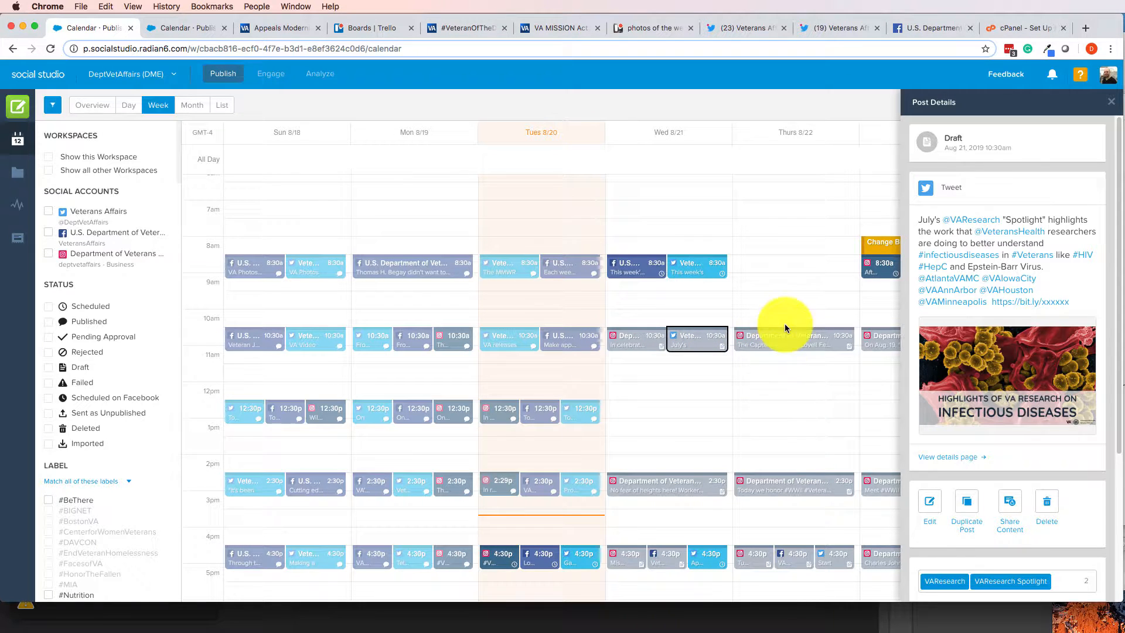
{"action": "left_click", "coordinate": [1112, 105]}
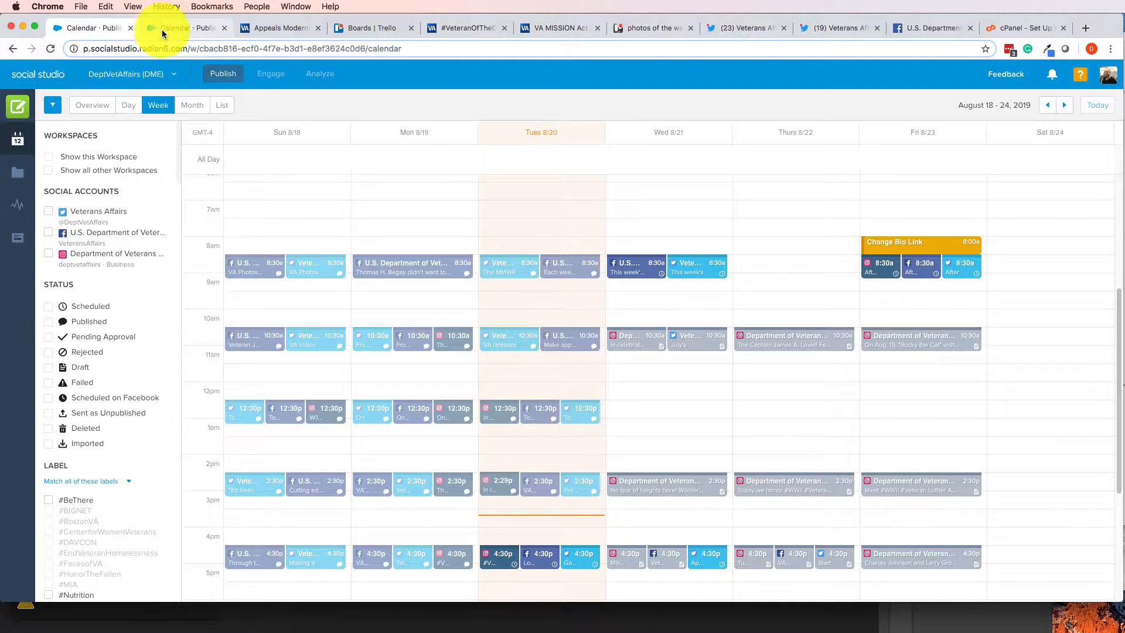
Browse the shared content library and open the details of the #Veteran-led service platoons post about remembering 9/11
{"action": "left_click", "coordinate": [18, 243]}
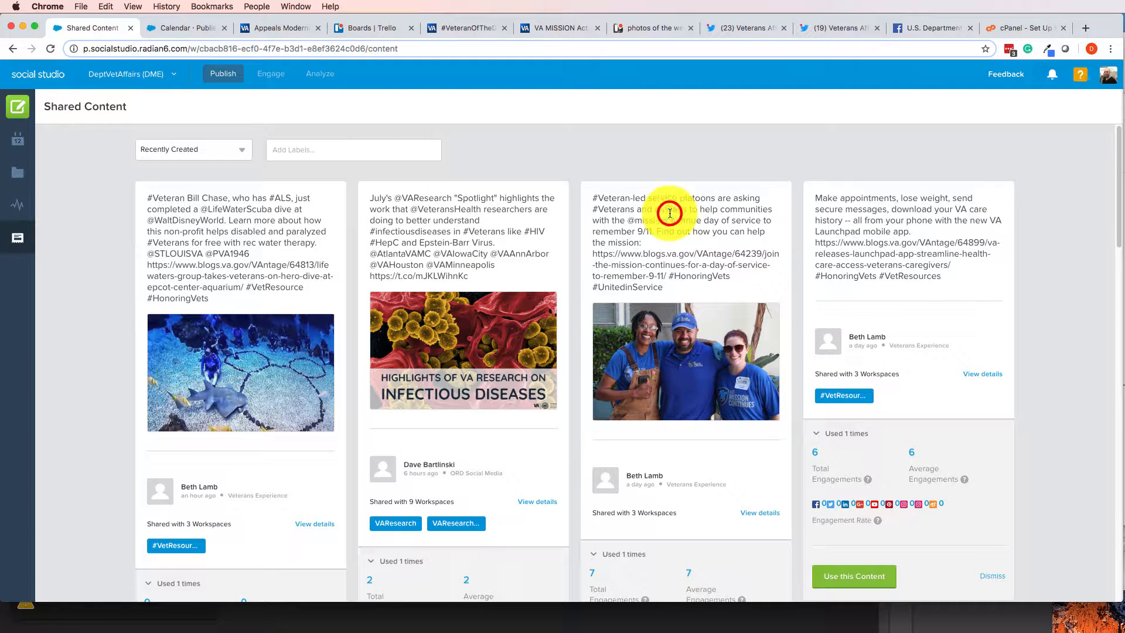
{"action": "scroll", "coordinate": [744, 221], "scroll_direction": "down", "scroll_amount": 1}
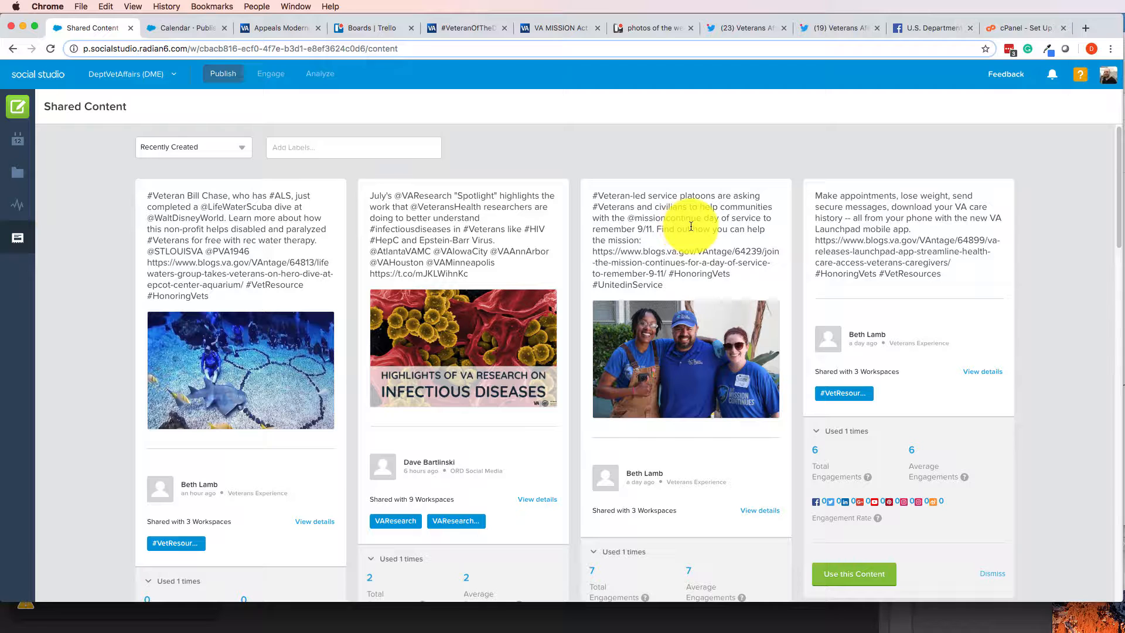
{"action": "scroll", "coordinate": [702, 237], "scroll_direction": "down", "scroll_amount": 1}
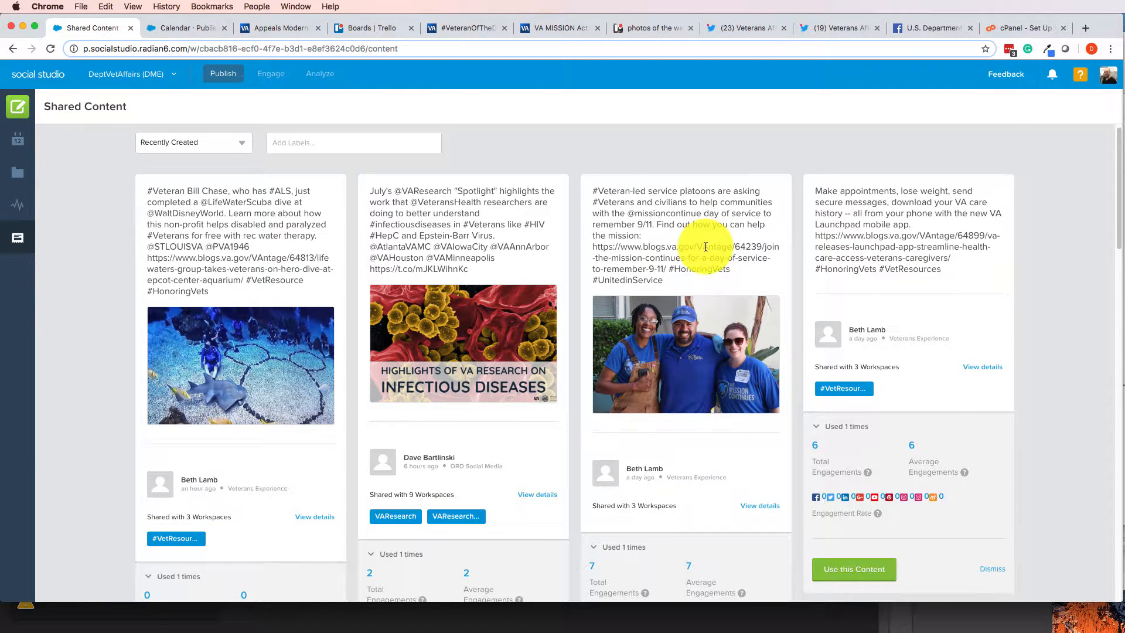
{"action": "scroll", "coordinate": [708, 246], "scroll_direction": "down", "scroll_amount": 2}
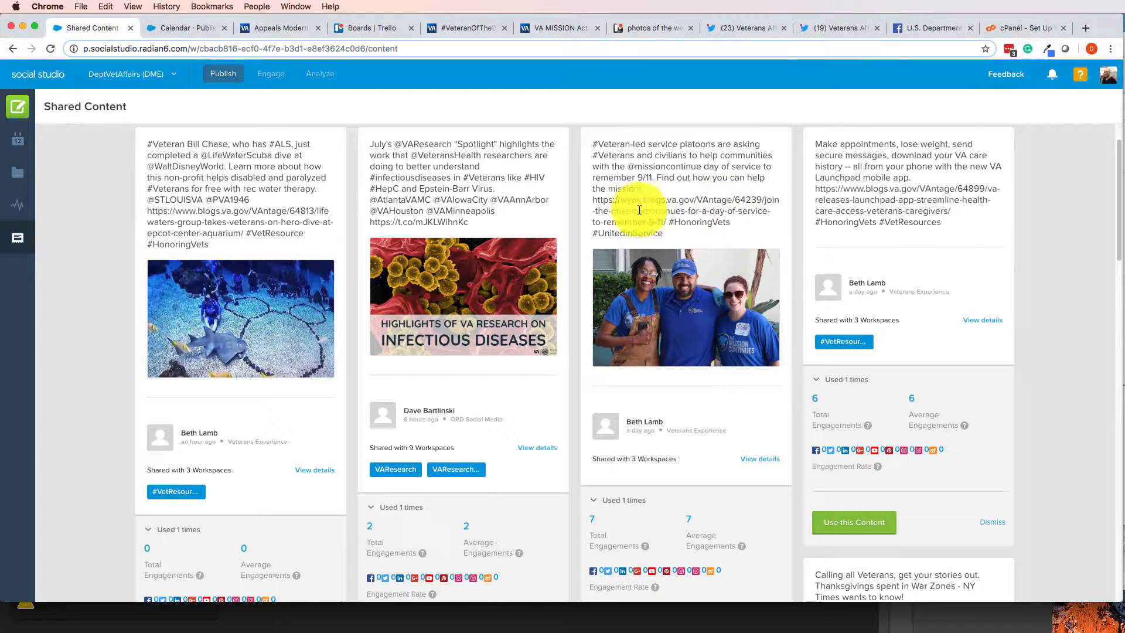
{"action": "scroll", "coordinate": [703, 275], "scroll_direction": "down", "scroll_amount": 10}
{"action": "scroll", "coordinate": [705, 287], "scroll_direction": "up", "scroll_amount": 10}
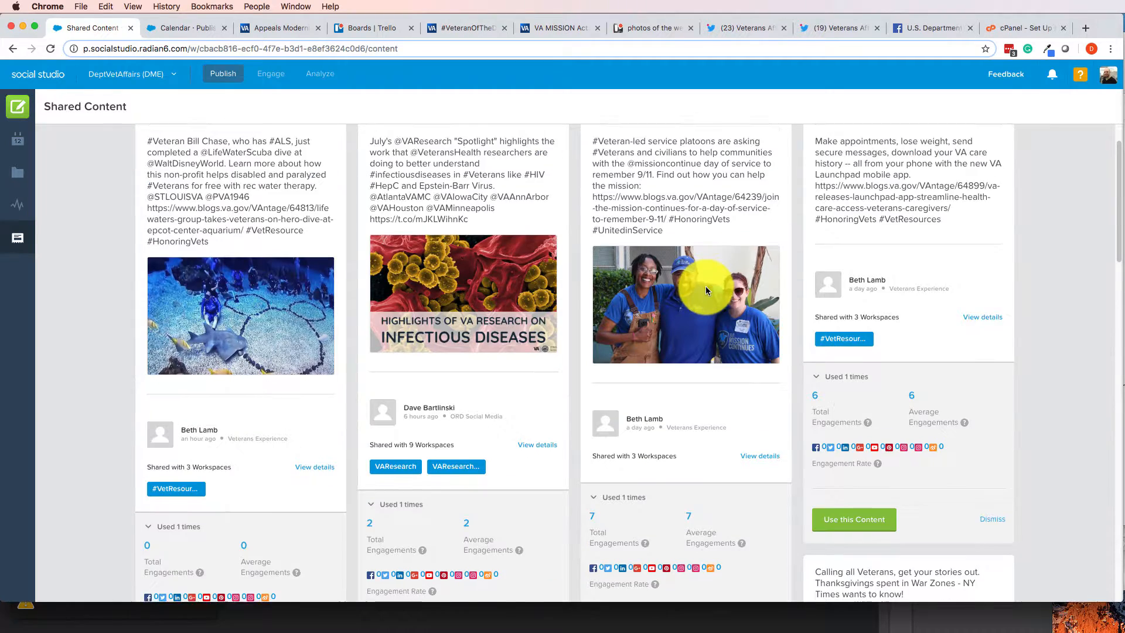
{"action": "scroll", "coordinate": [706, 286], "scroll_direction": "down", "scroll_amount": 5}
{"action": "left_click", "coordinate": [755, 335]}
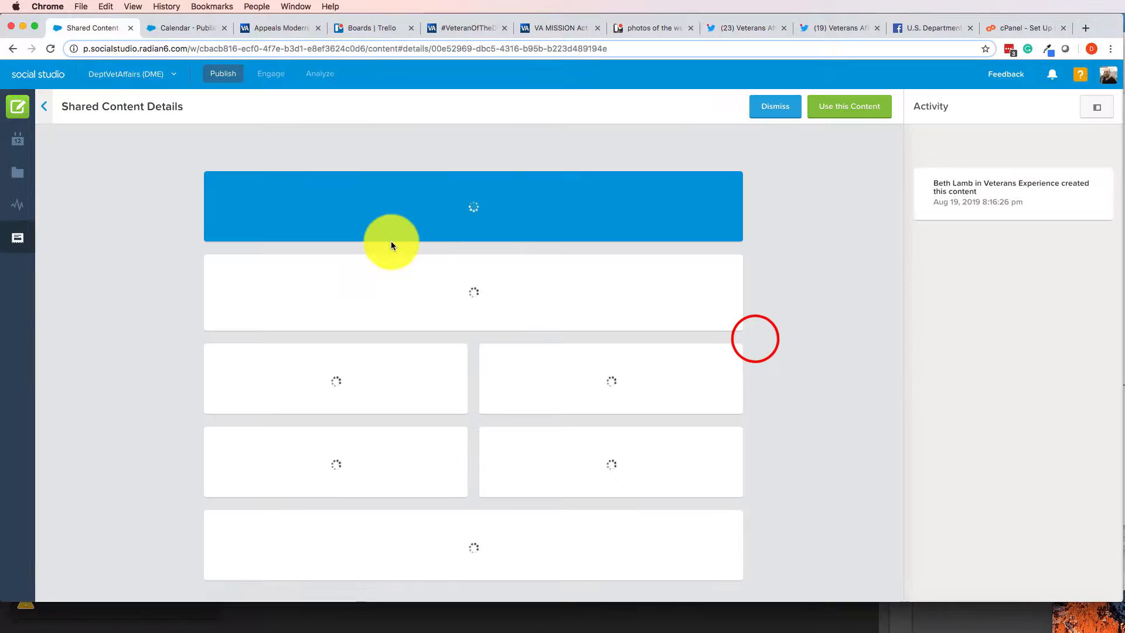
Examine the shared post's text, image, engagement by social network and content usage details
{"action": "left_click", "coordinate": [362, 287]}
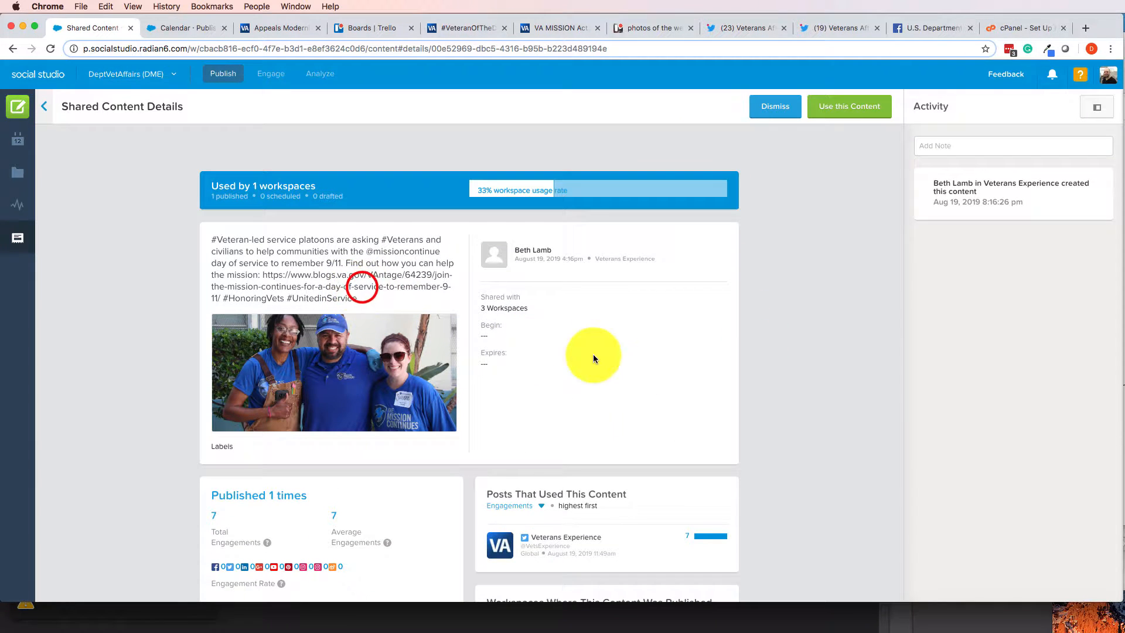
{"action": "scroll", "coordinate": [645, 388], "scroll_direction": "down", "scroll_amount": 5}
{"action": "scroll", "coordinate": [542, 414], "scroll_direction": "down", "scroll_amount": 8}
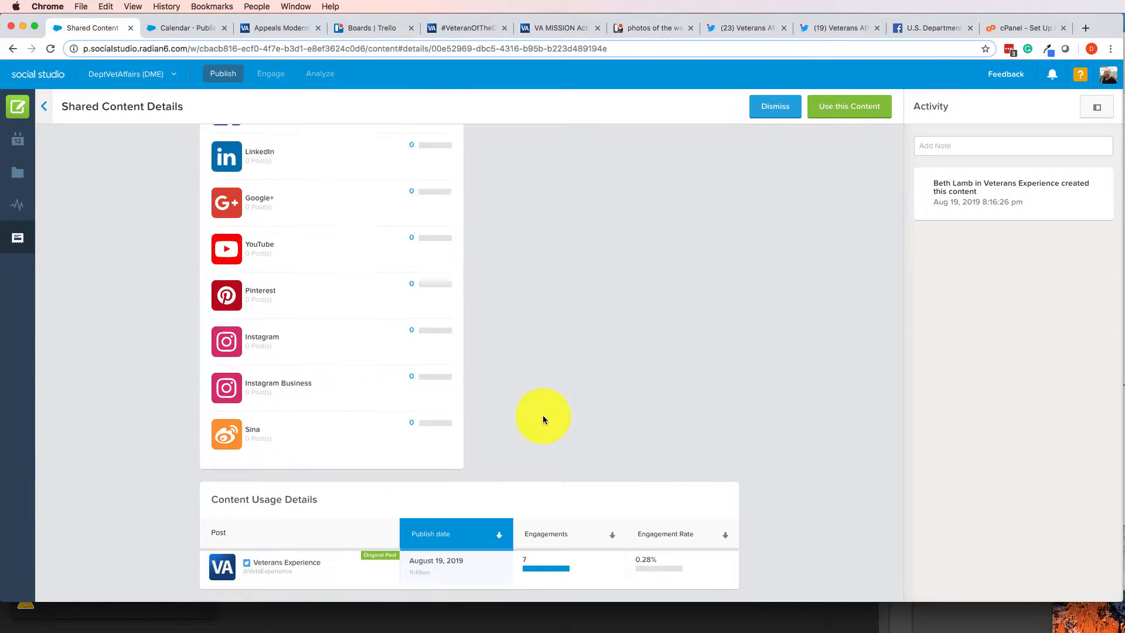
{"action": "scroll", "coordinate": [548, 402], "scroll_direction": "up", "scroll_amount": 13}
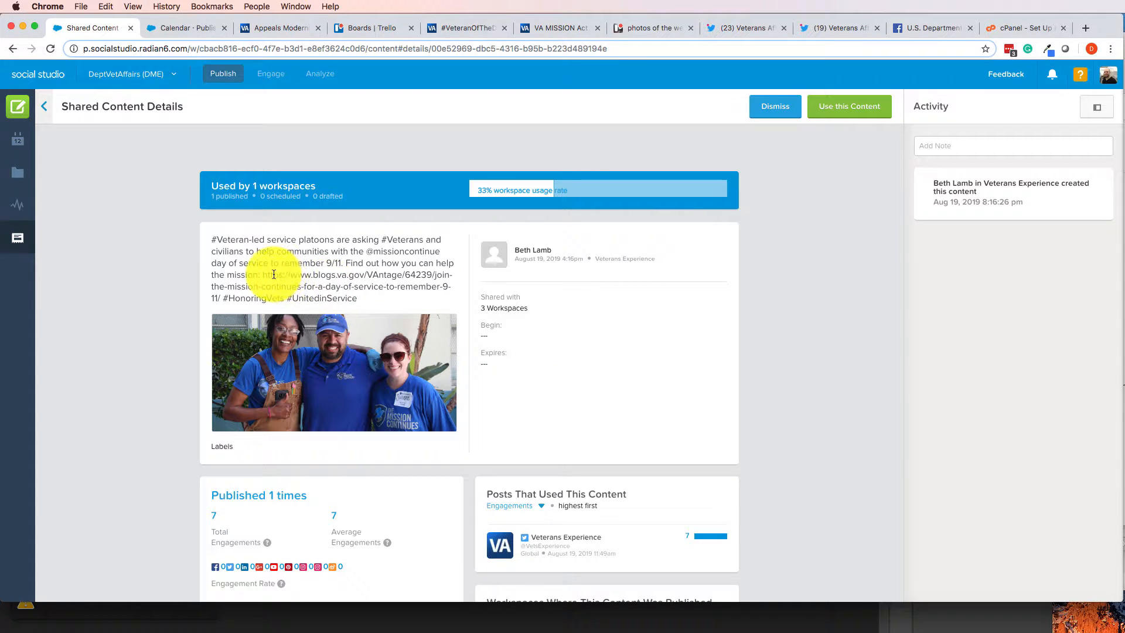
Verify the post's blogs.va.gov link by copying it into a new browser tab, viewing the article and closing that tab
{"action": "left_click_drag", "start_coordinate": [264, 275], "coordinate": [222, 297]}
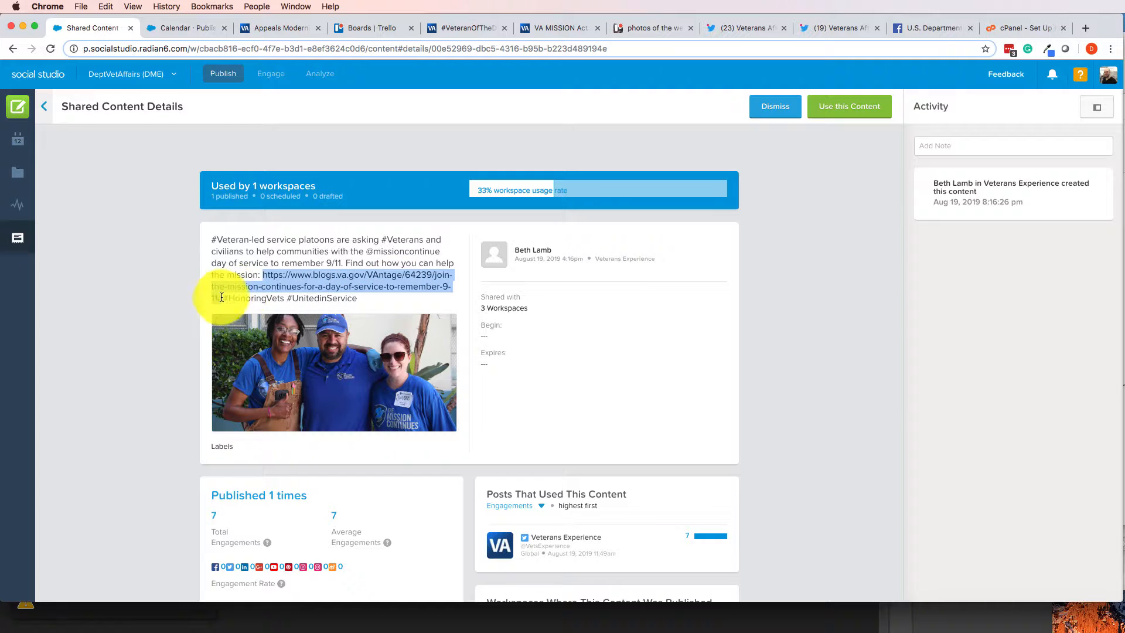
{"action": "right_click", "coordinate": [305, 280]}
{"action": "left_click", "coordinate": [337, 304]}
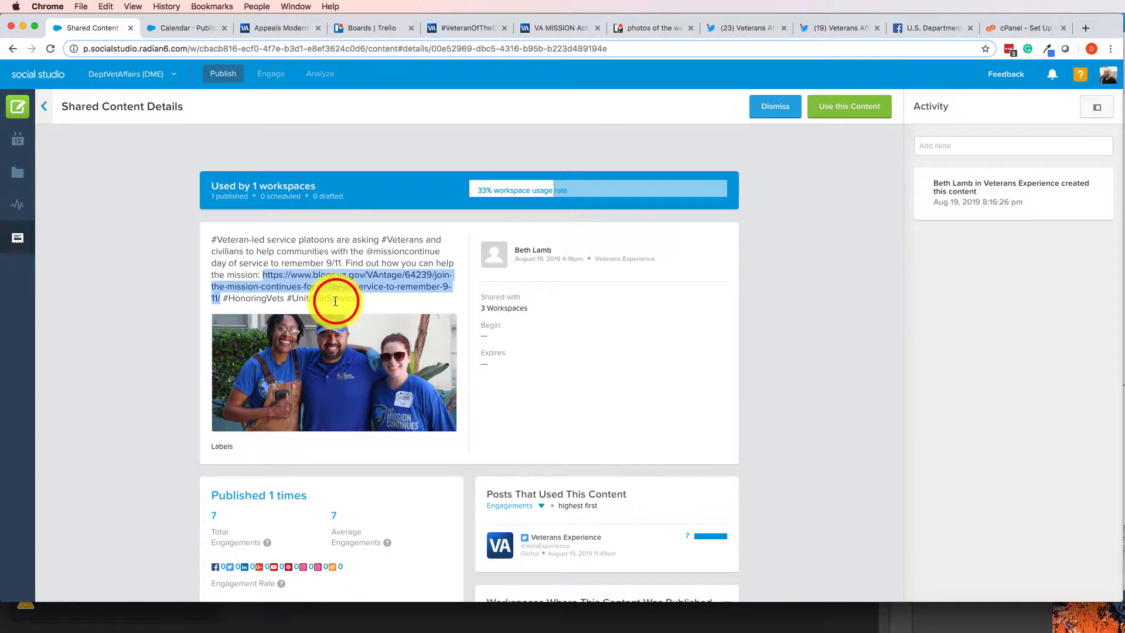
{"action": "key", "text": "super+t"}
{"action": "key", "text": "super+v"}
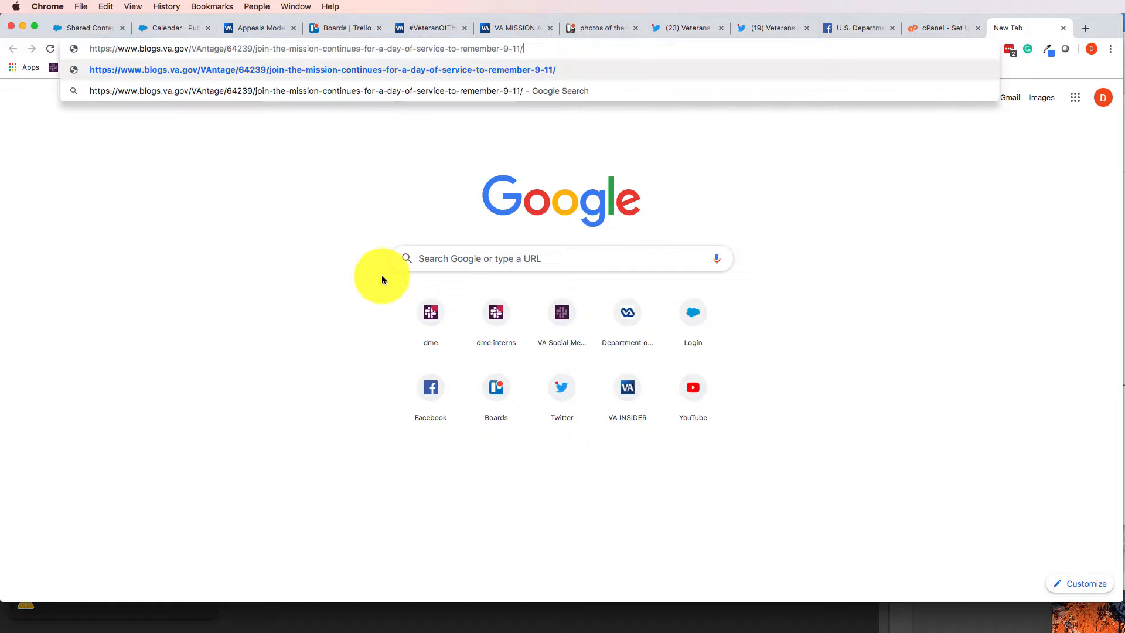
{"action": "key", "text": "Return"}
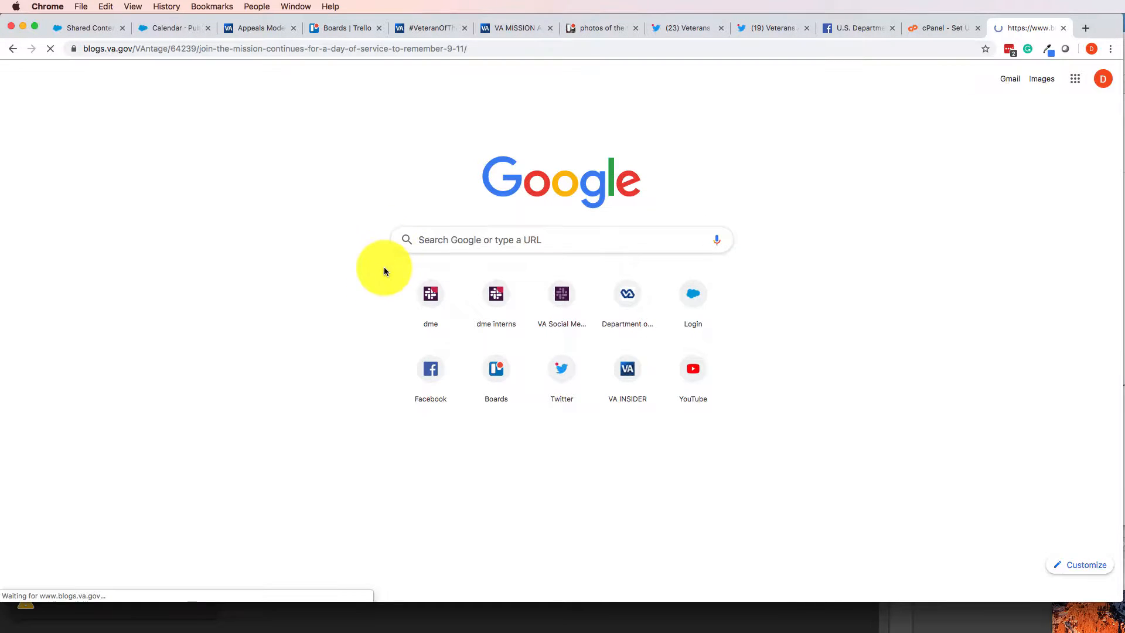
{"action": "scroll", "coordinate": [164, 308], "scroll_direction": "down", "scroll_amount": 2}
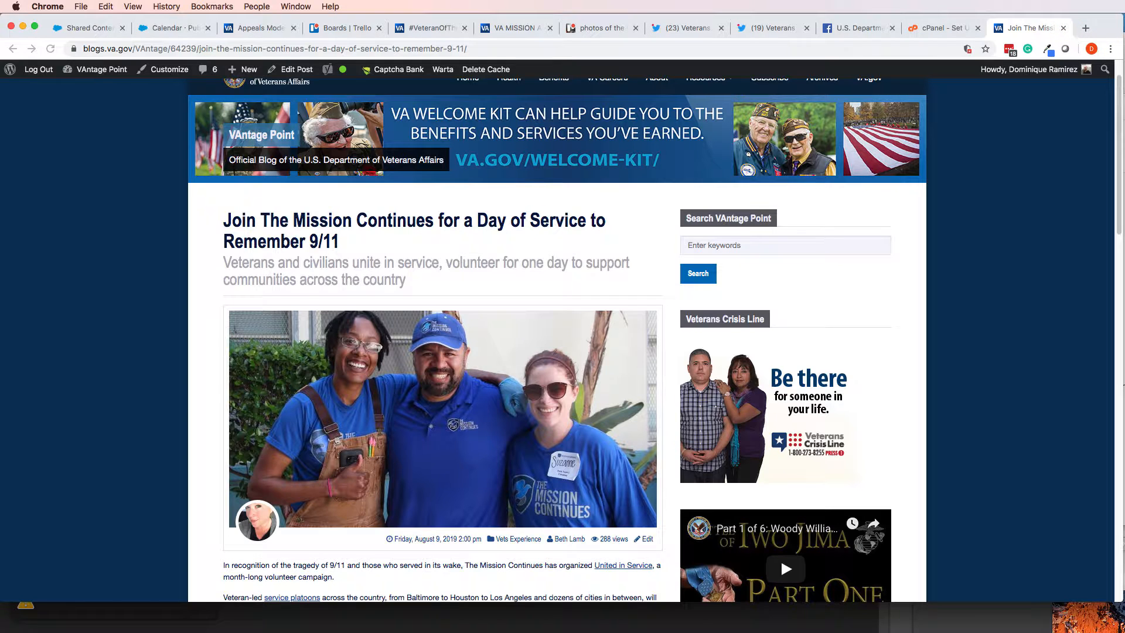
{"action": "left_click", "coordinate": [1063, 31]}
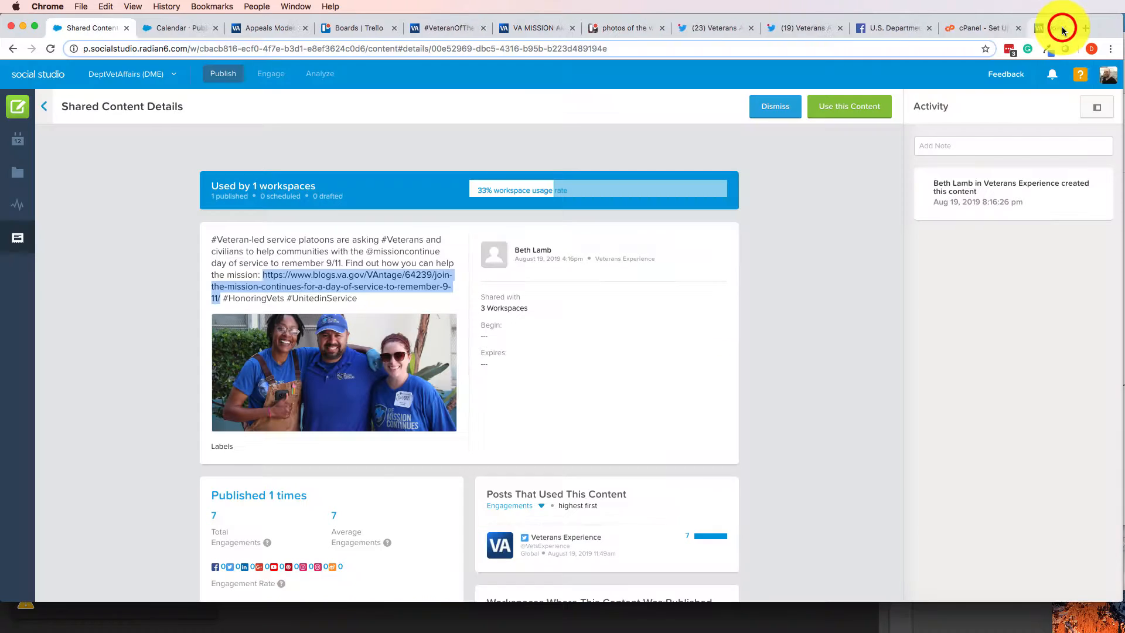
{"action": "left_click", "coordinate": [790, 368]}
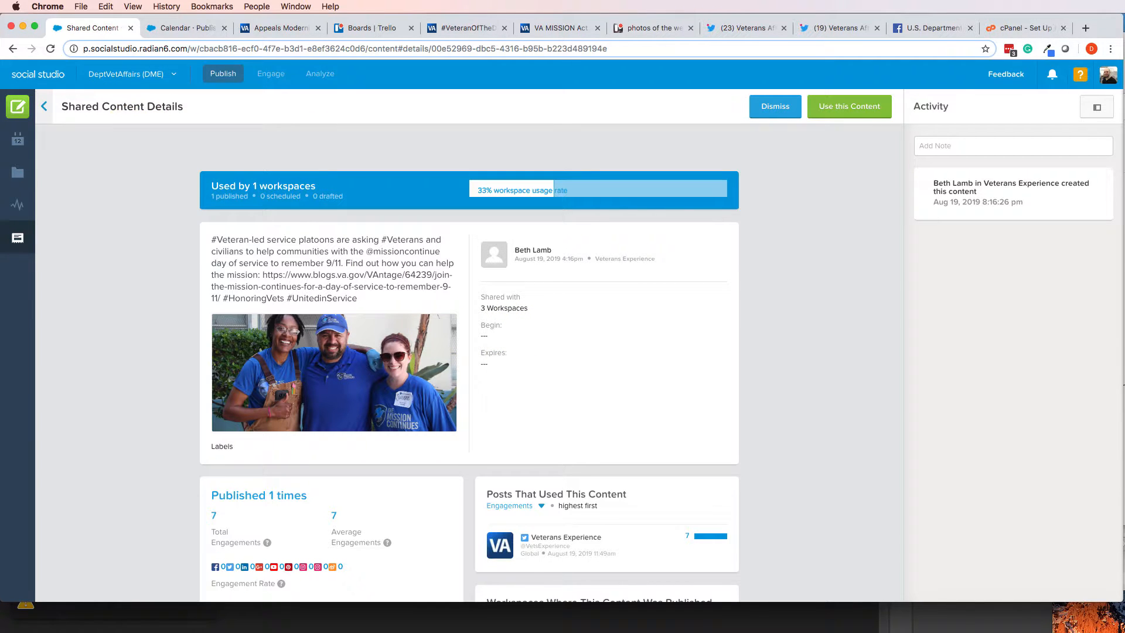
Bring up the Slack window, look through the #feed channel's VAntage Point posts, and return to the shared content details
{"action": "left_click_drag", "start_coordinate": [2, 235], "coordinate": [828, 78]}
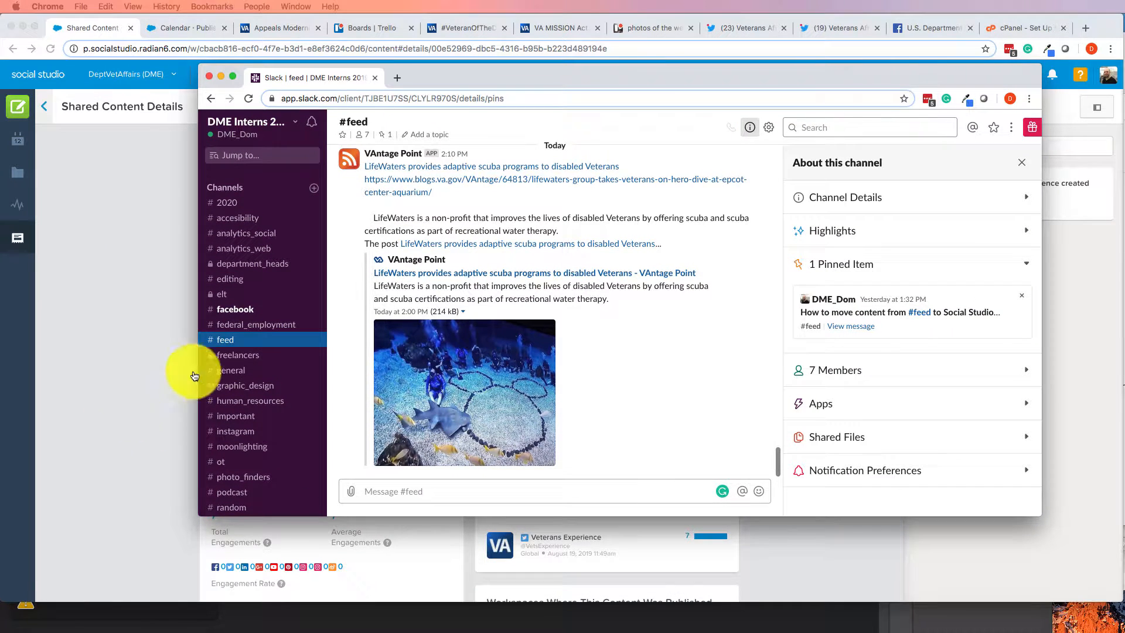
{"action": "scroll", "coordinate": [445, 317], "scroll_direction": "up", "scroll_amount": 3}
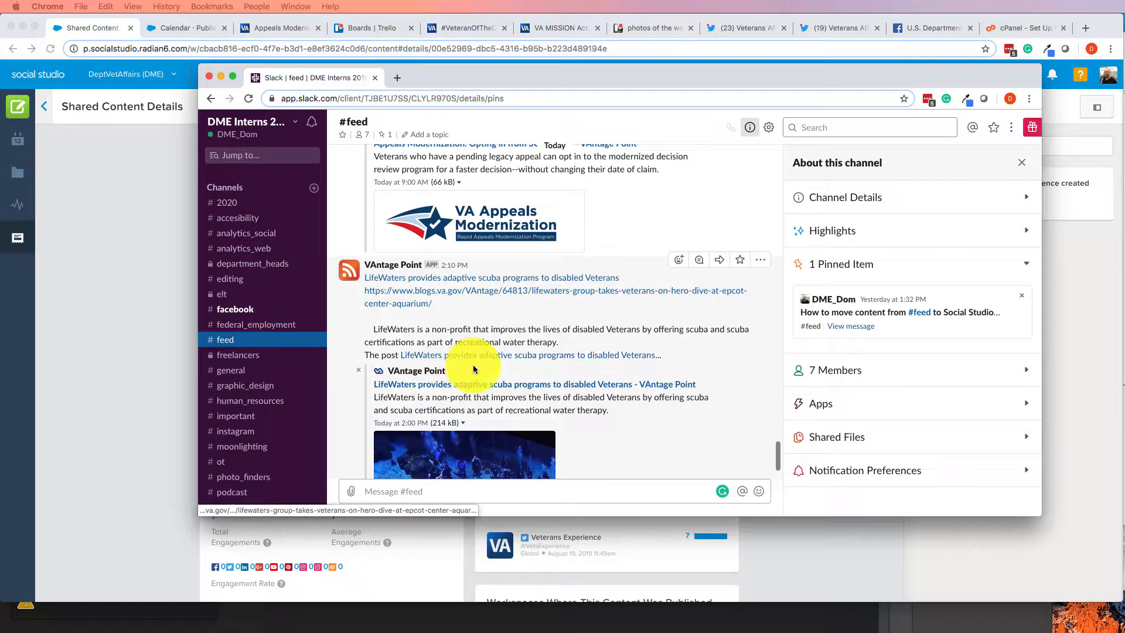
{"action": "scroll", "coordinate": [463, 425], "scroll_direction": "down", "scroll_amount": 3}
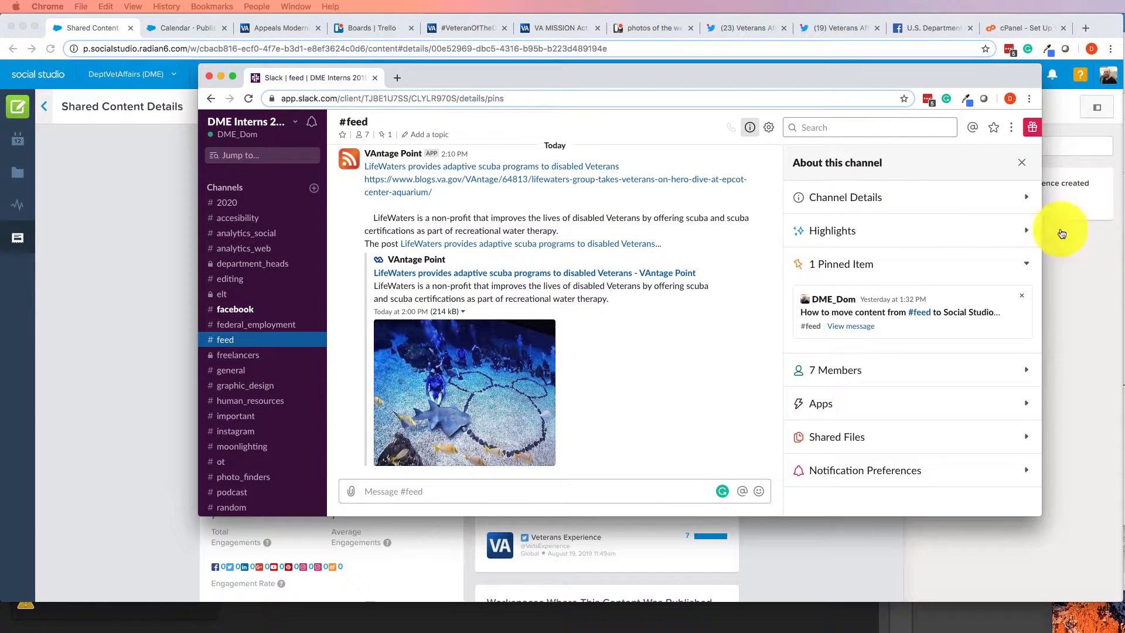
{"action": "left_click_drag", "start_coordinate": [301, 76], "coordinate": [0, 205]}
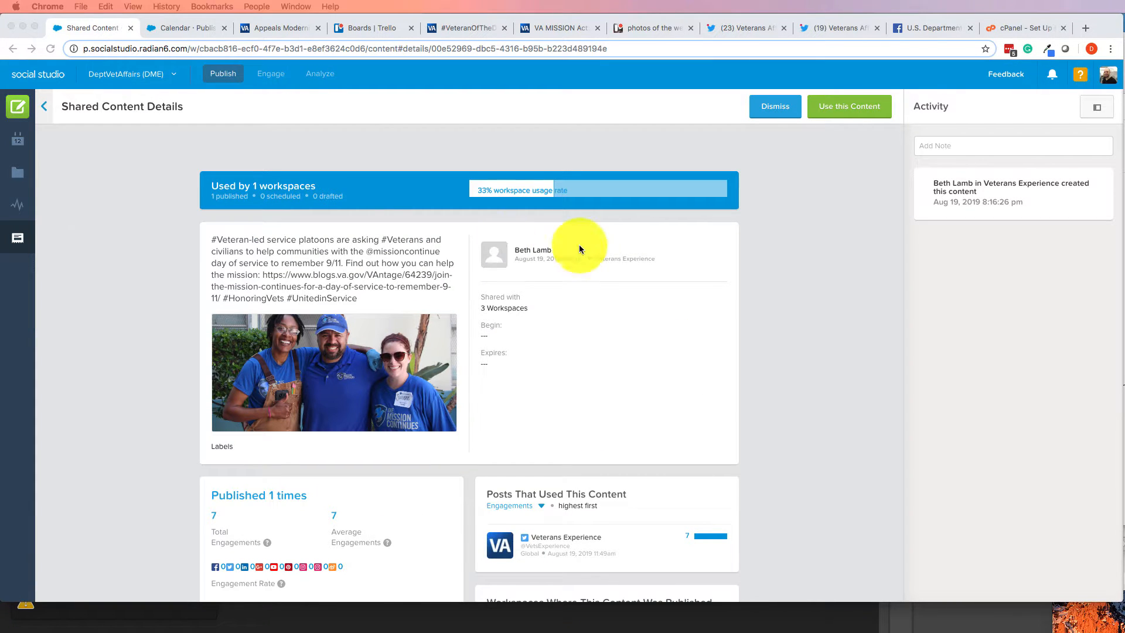
{"action": "left_click", "coordinate": [844, 283]}
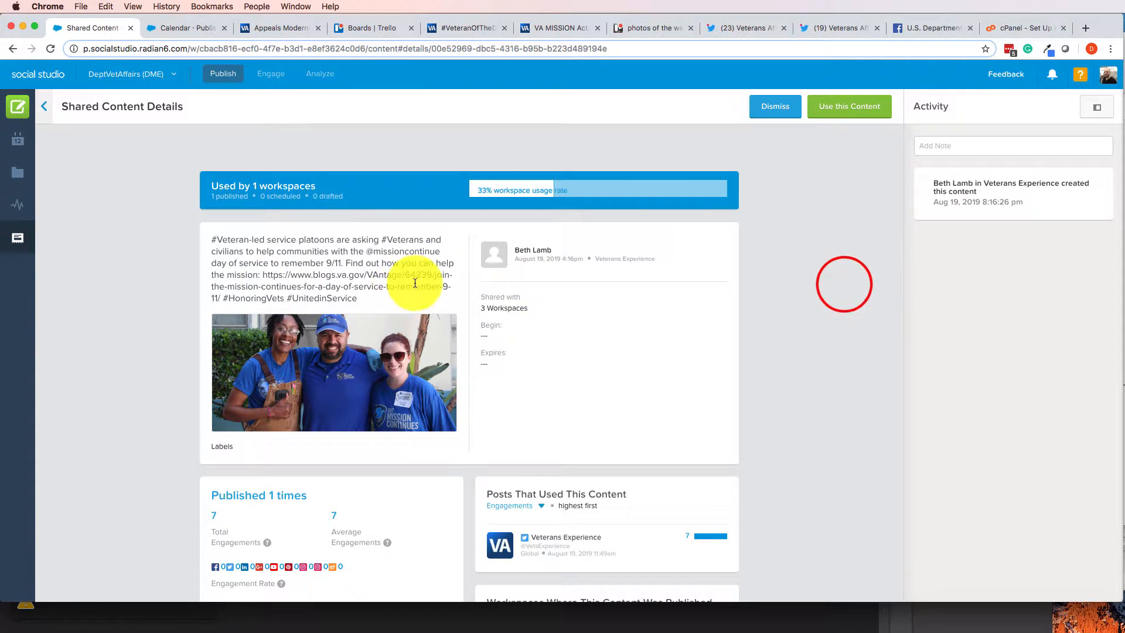
{"action": "left_click", "coordinate": [323, 273]}
{"action": "left_click_drag", "start_coordinate": [383, 271], "coordinate": [422, 274]}
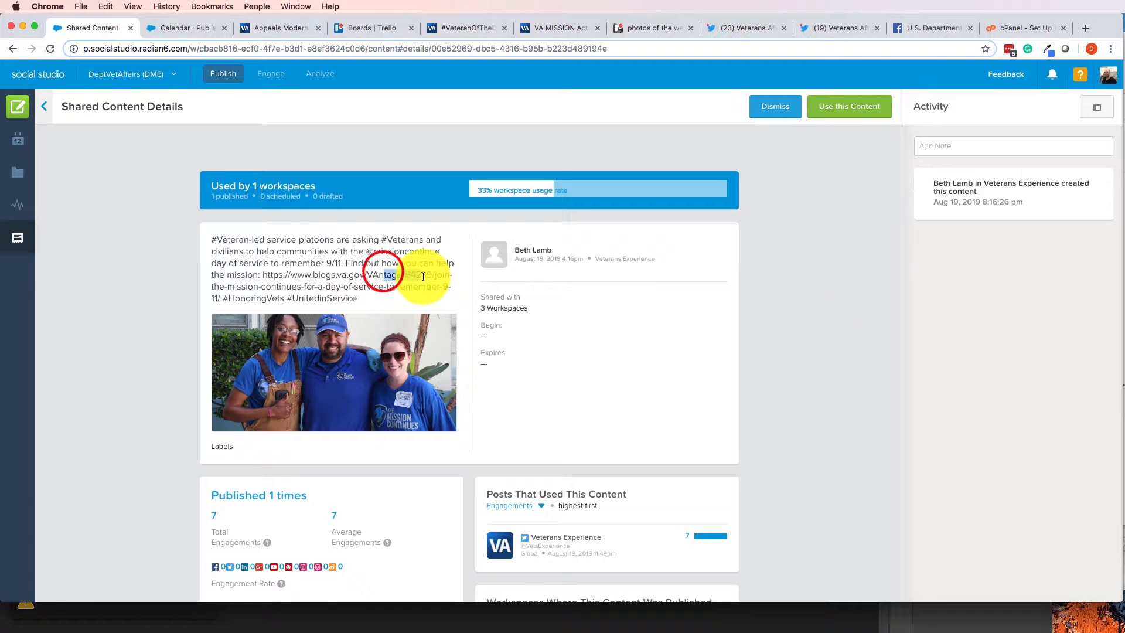
{"action": "left_click", "coordinate": [423, 276]}
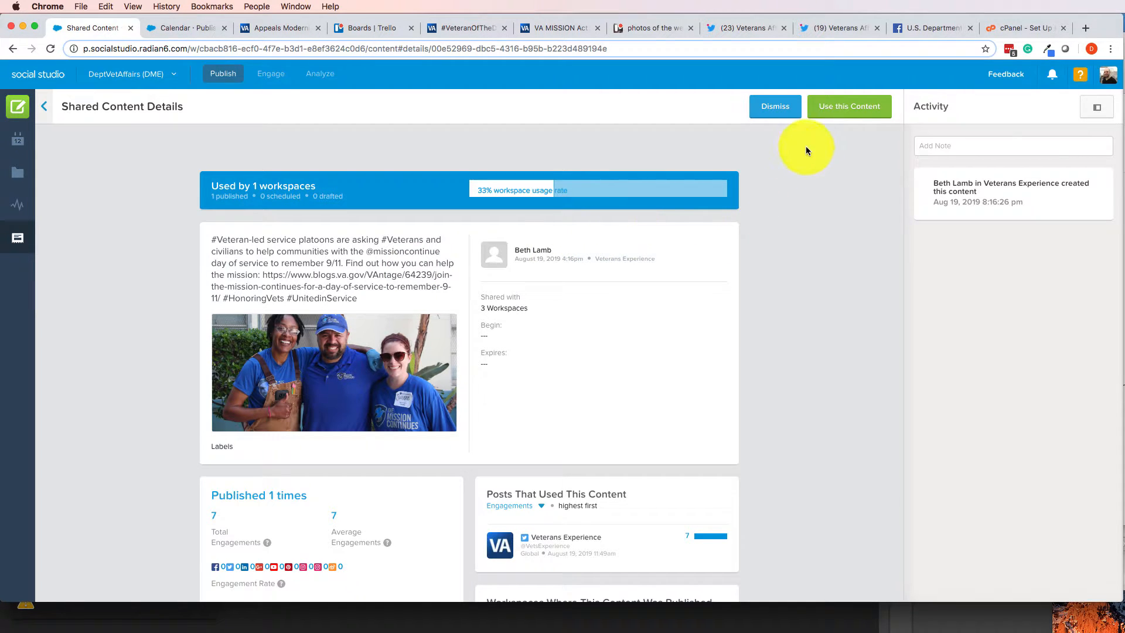
Review the posts and workspaces that used the shared content and start a new tweet from it
{"action": "left_click", "coordinate": [855, 117]}
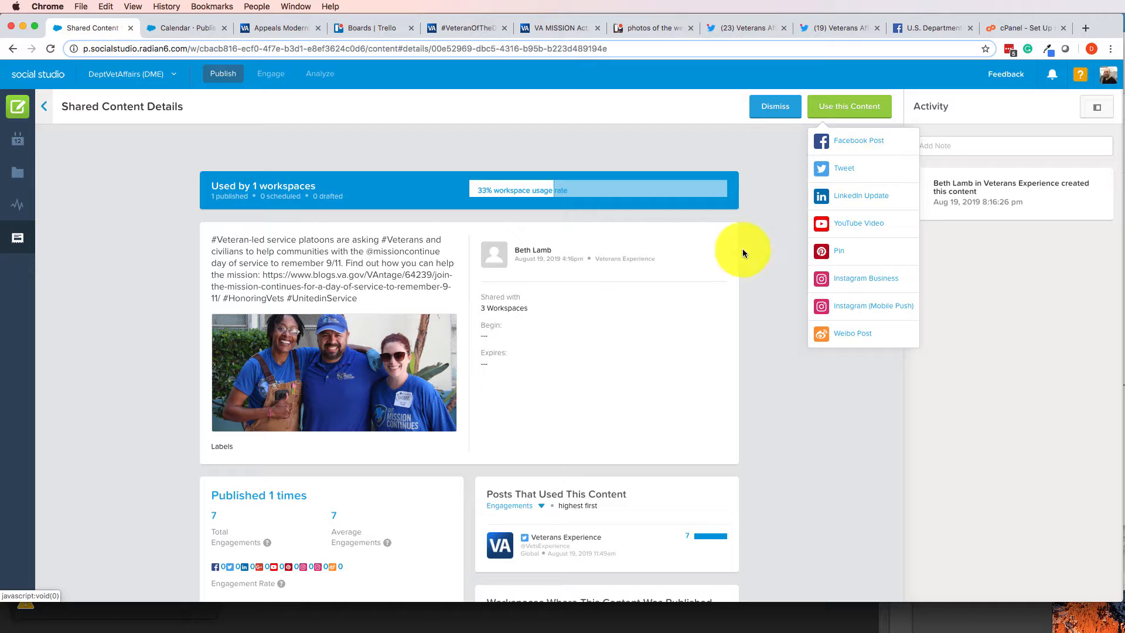
{"action": "left_click", "coordinate": [628, 556]}
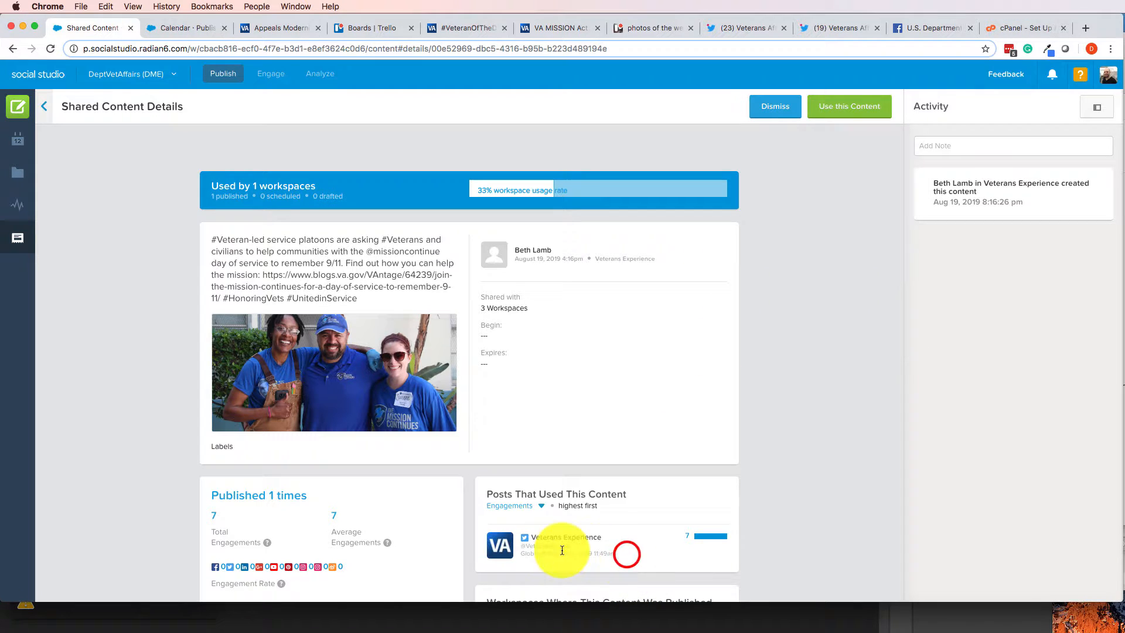
{"action": "scroll", "coordinate": [537, 545], "scroll_direction": "down", "scroll_amount": 5}
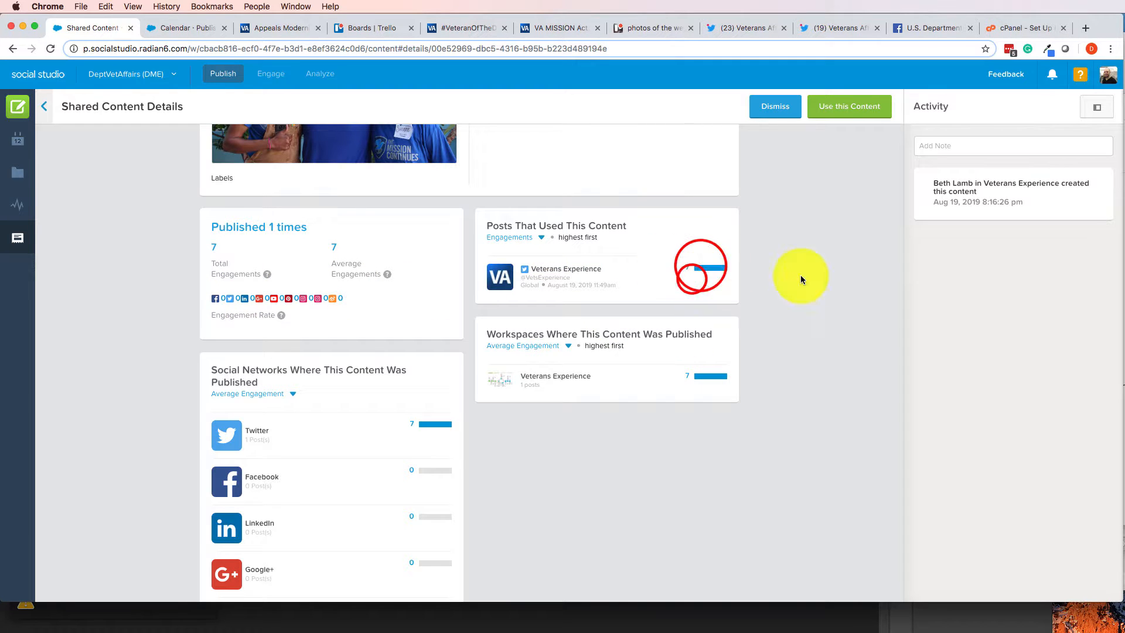
{"action": "scroll", "coordinate": [732, 282], "scroll_direction": "up", "scroll_amount": 5}
{"action": "left_click", "coordinate": [850, 106]}
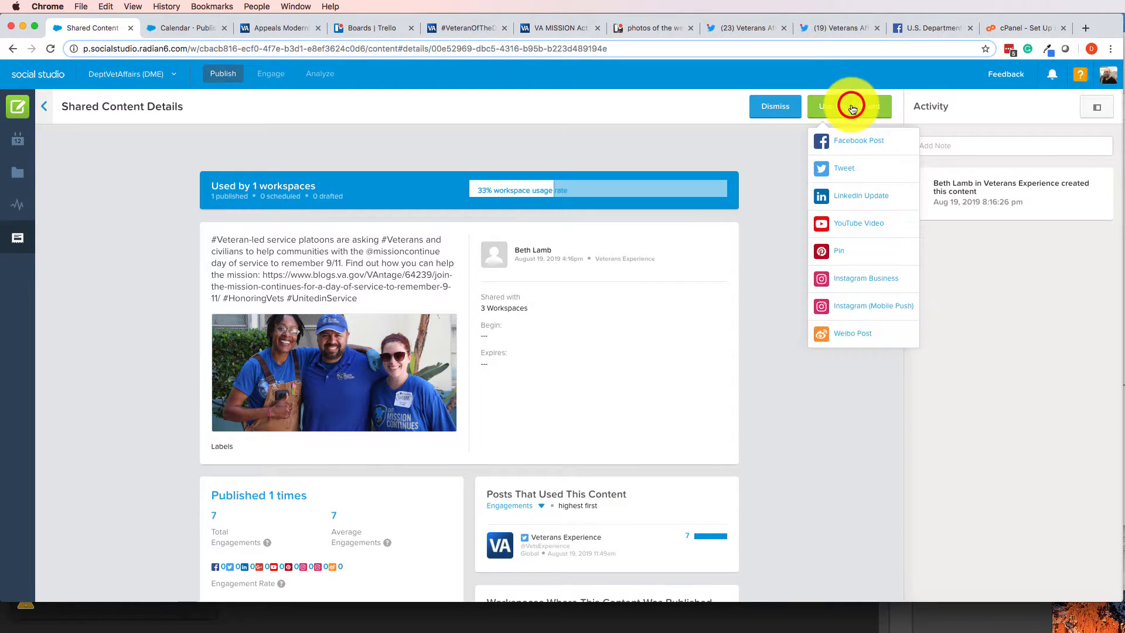
{"action": "left_click", "coordinate": [858, 171]}
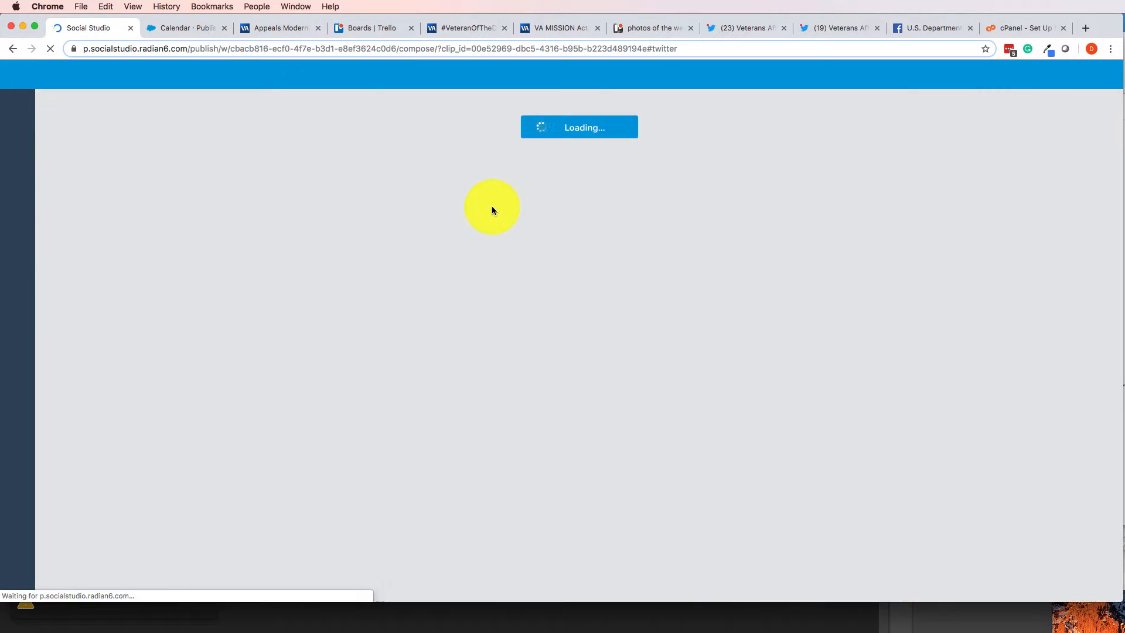
Examine the publishing calendar's August 18 - 24, 2019 week for an open slot for the new tweet
{"action": "left_click", "coordinate": [161, 28]}
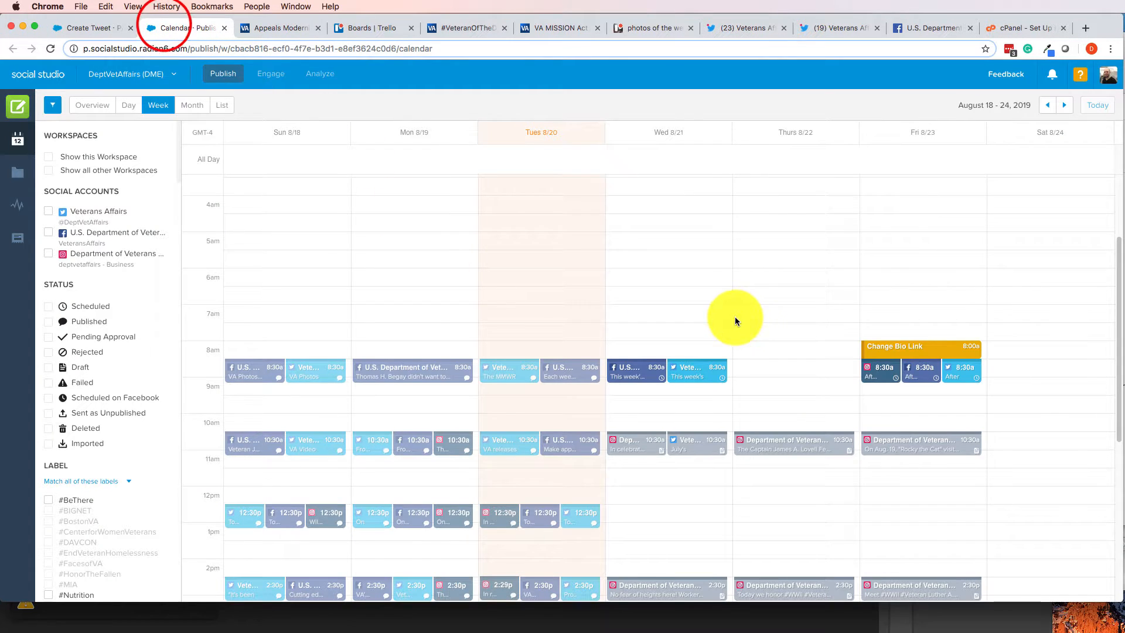
{"action": "scroll", "coordinate": [735, 319], "scroll_direction": "down", "scroll_amount": 1}
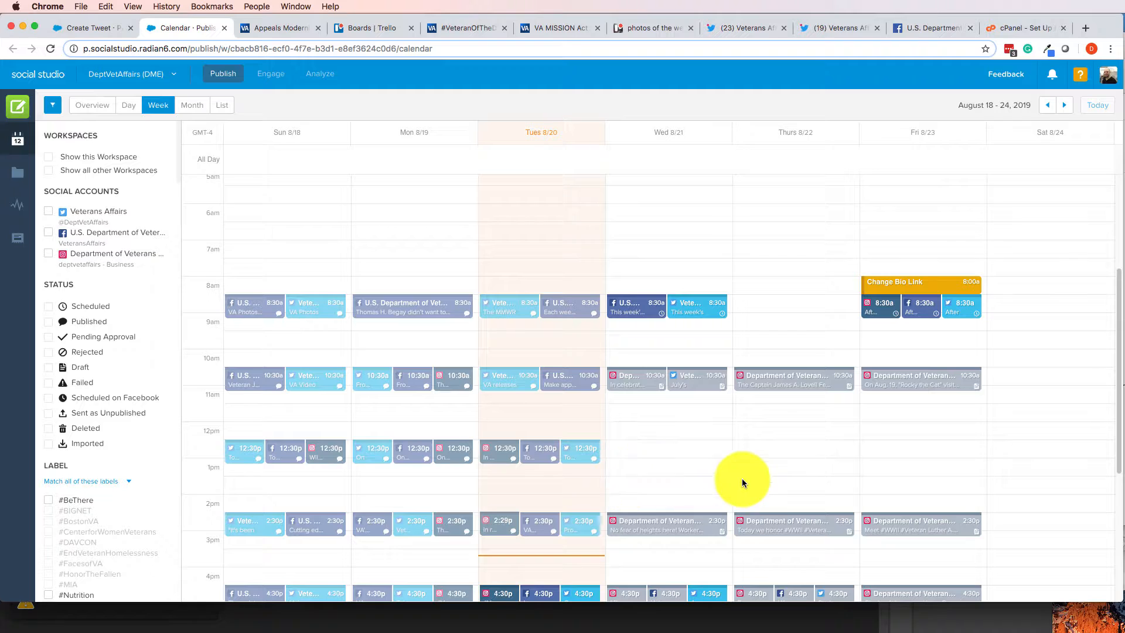
{"action": "scroll", "coordinate": [743, 478], "scroll_direction": "down", "scroll_amount": 3}
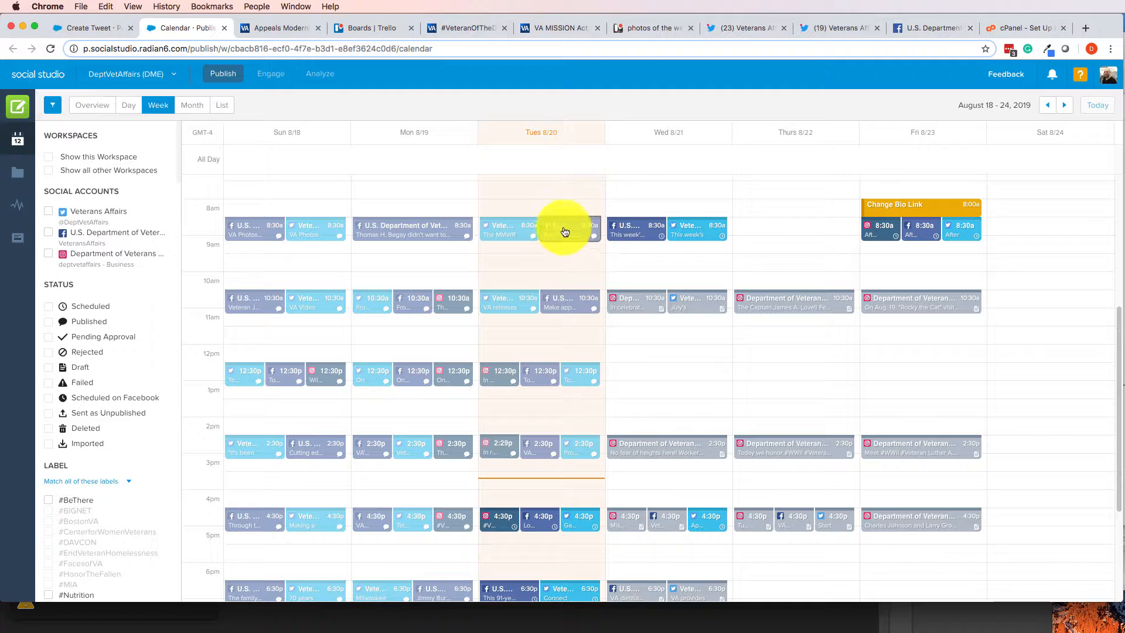
{"action": "left_click", "coordinate": [72, 25]}
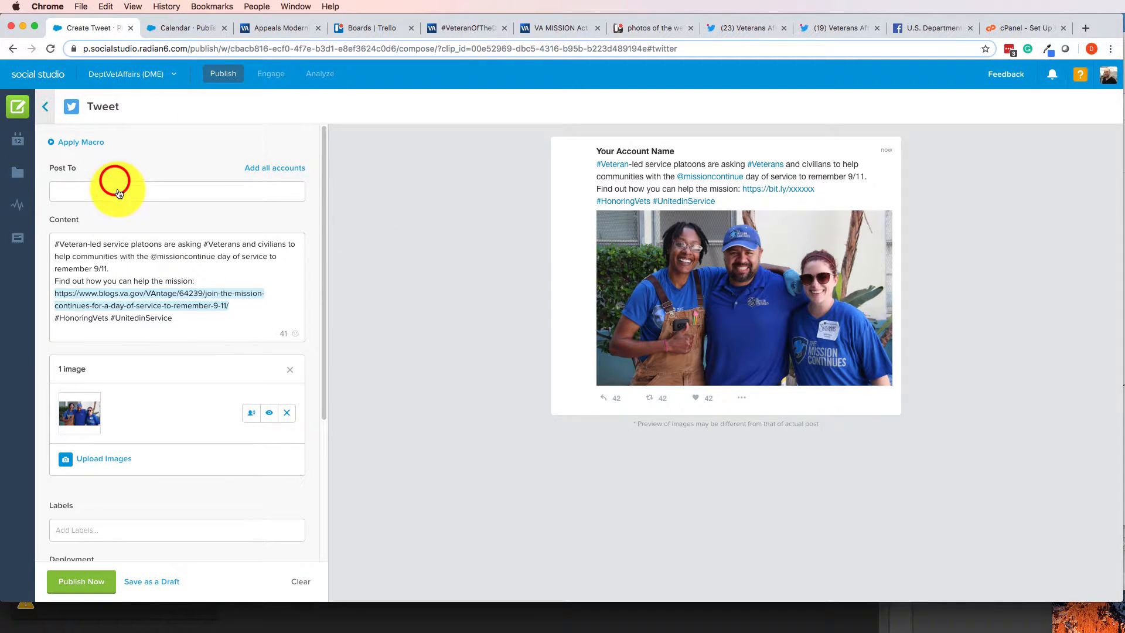
{"action": "left_click", "coordinate": [116, 189]}
{"action": "left_click", "coordinate": [122, 219]}
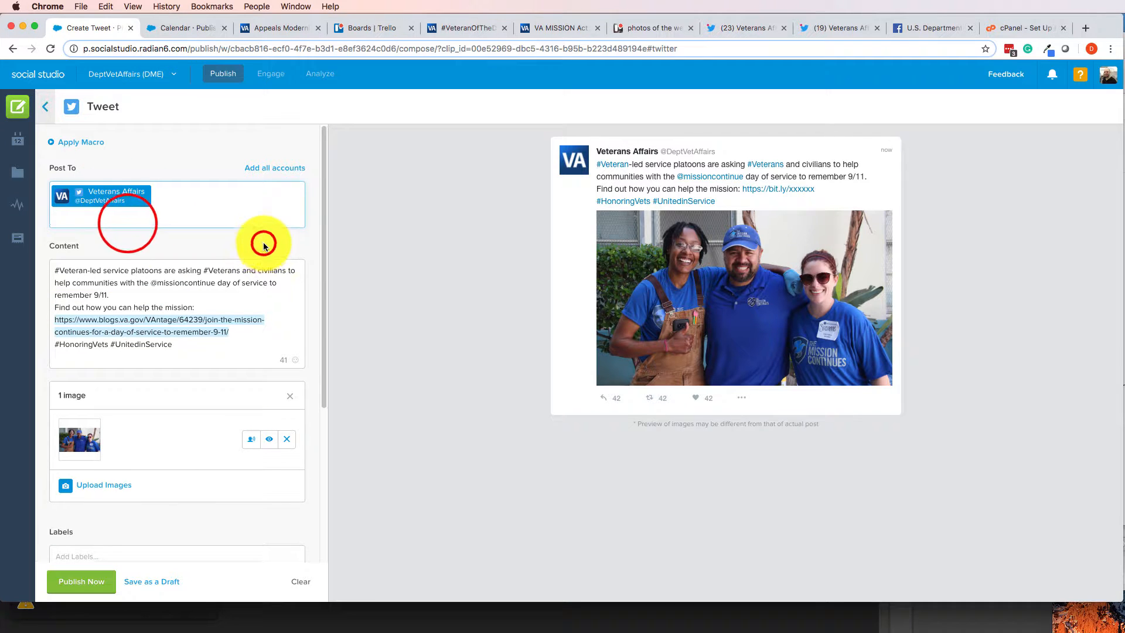
{"action": "left_click", "coordinate": [261, 238]}
Add a new label 9/11 to the tweet
{"action": "scroll", "coordinate": [172, 512], "scroll_direction": "down", "scroll_amount": 2}
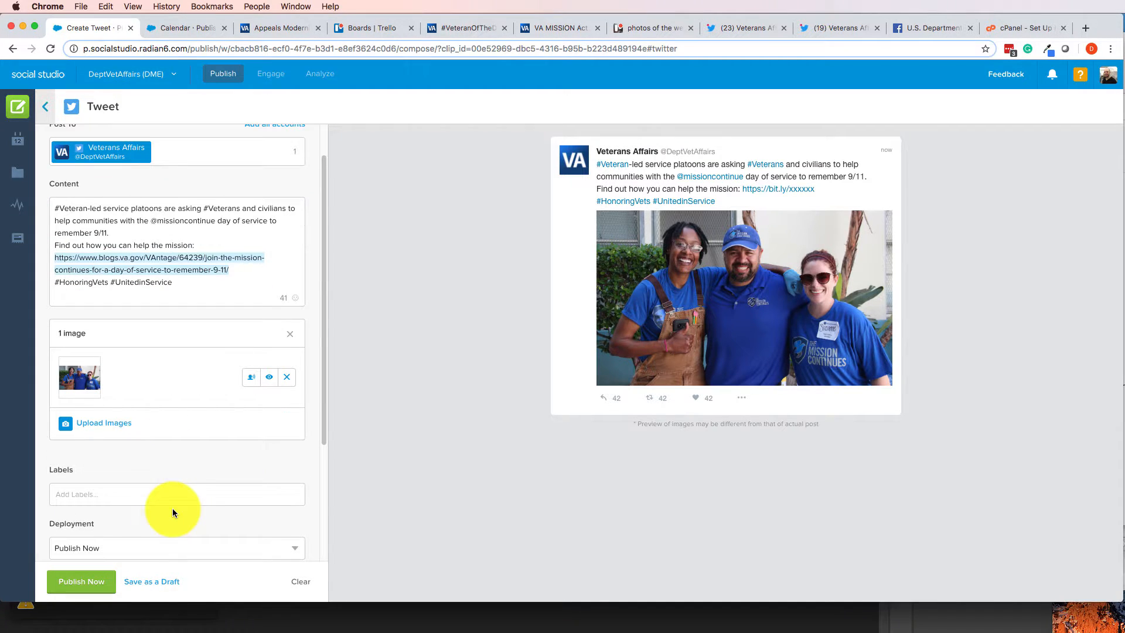
{"action": "left_click", "coordinate": [140, 498]}
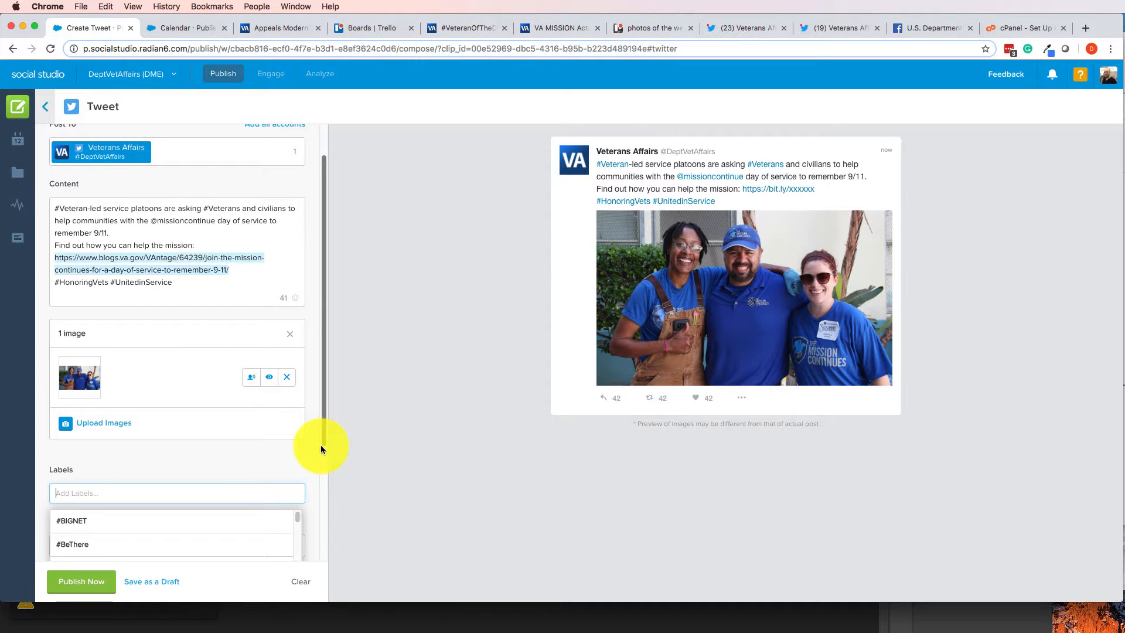
{"action": "type", "text": "9/11"}
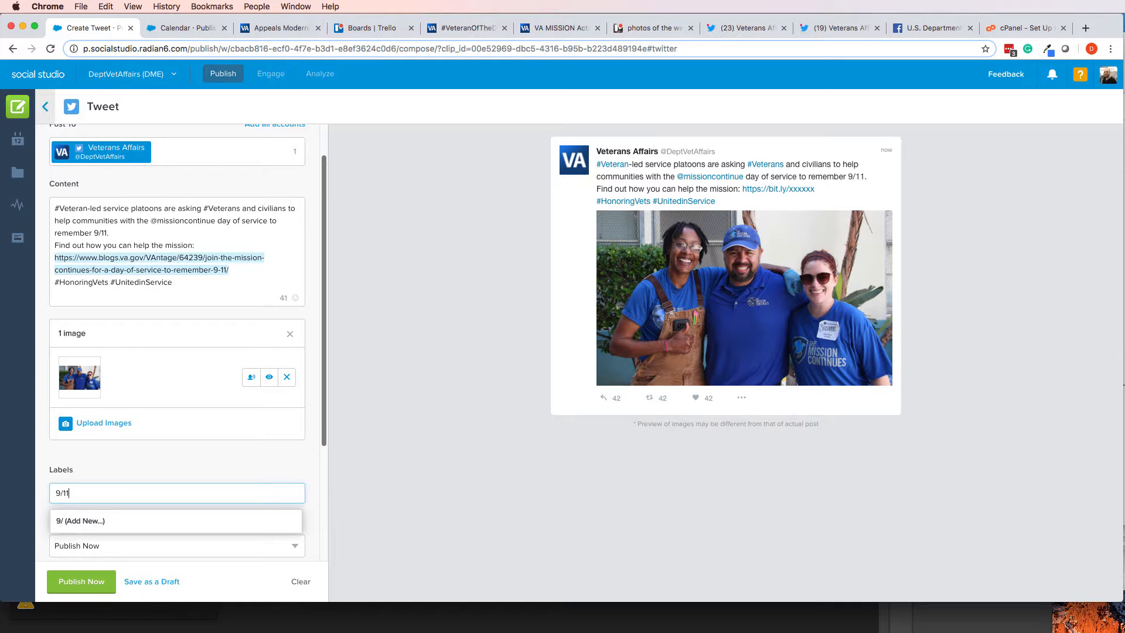
{"action": "left_click", "coordinate": [167, 521]}
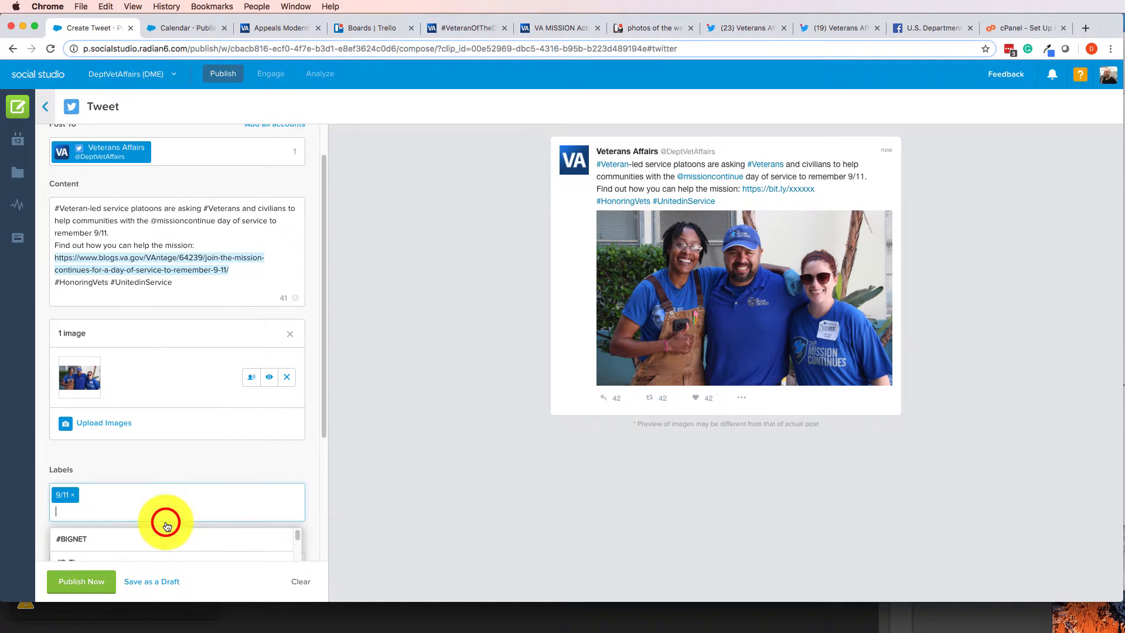
{"action": "left_click", "coordinate": [190, 459]}
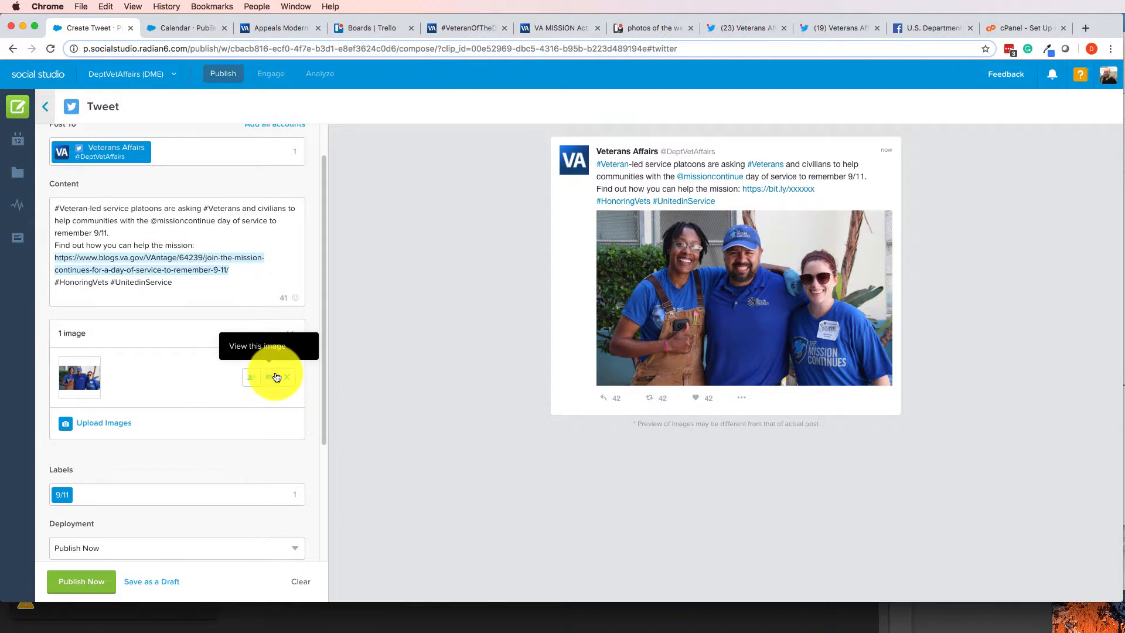
Add a second new label, Mission Continues, to the tweet
{"action": "scroll", "coordinate": [176, 416], "scroll_direction": "down", "scroll_amount": 3}
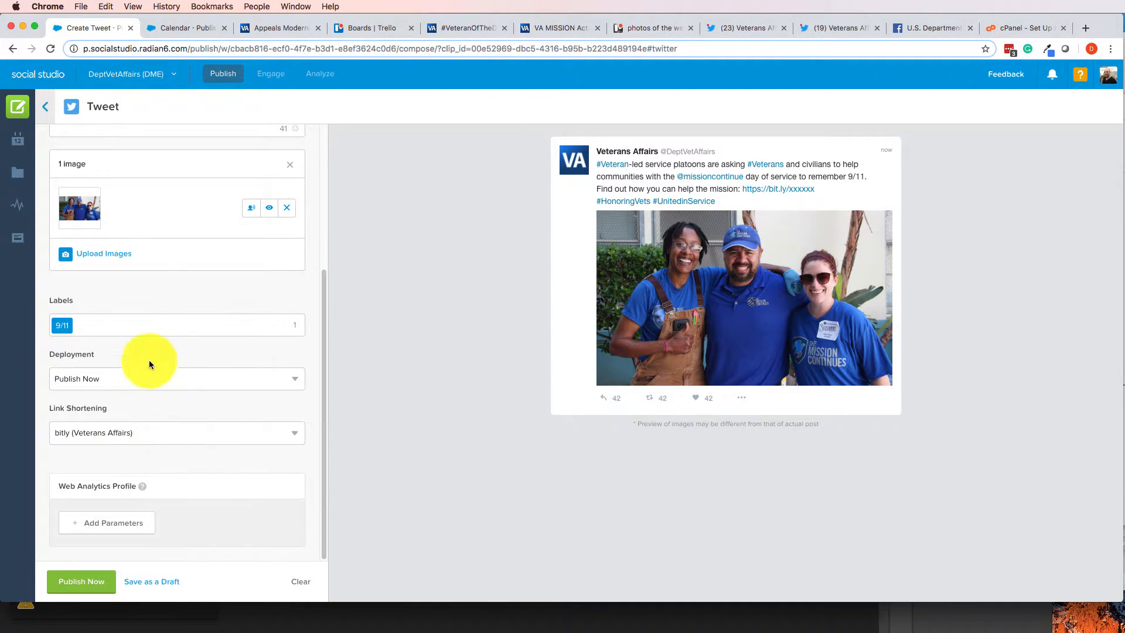
{"action": "left_click", "coordinate": [167, 326]}
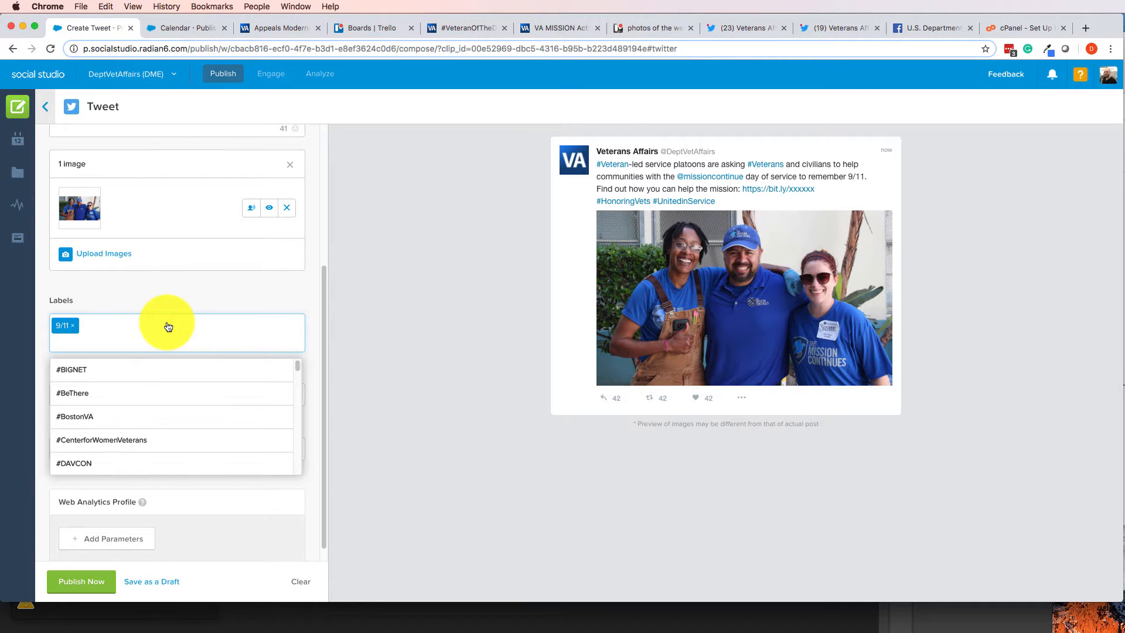
{"action": "type", "text": "Mission C"}
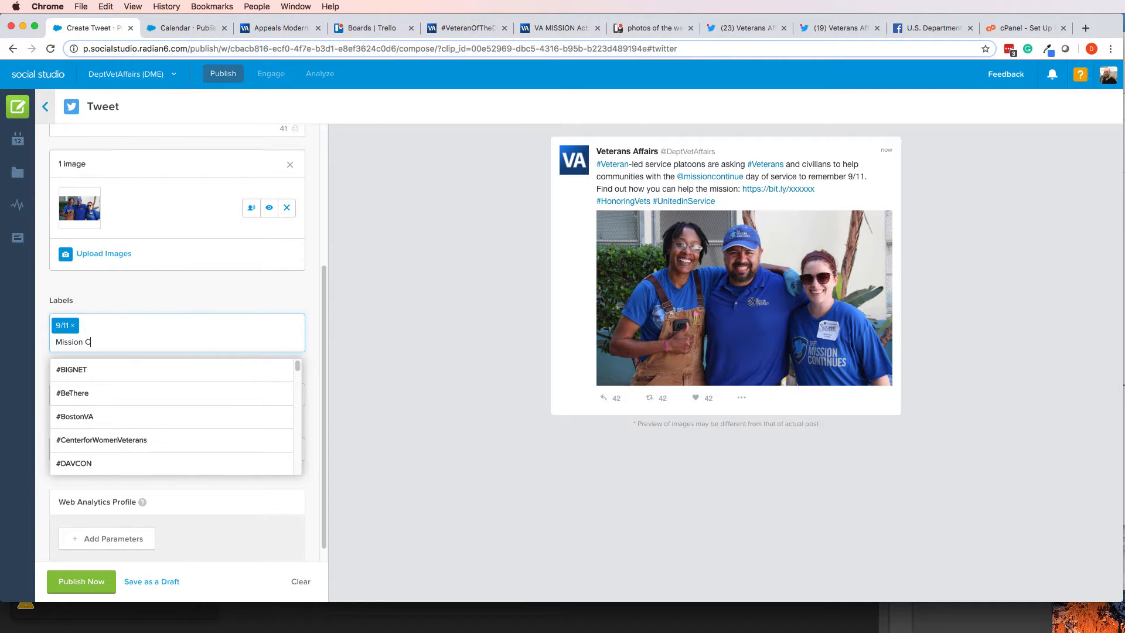
{"action": "type", "text": "ontinues"}
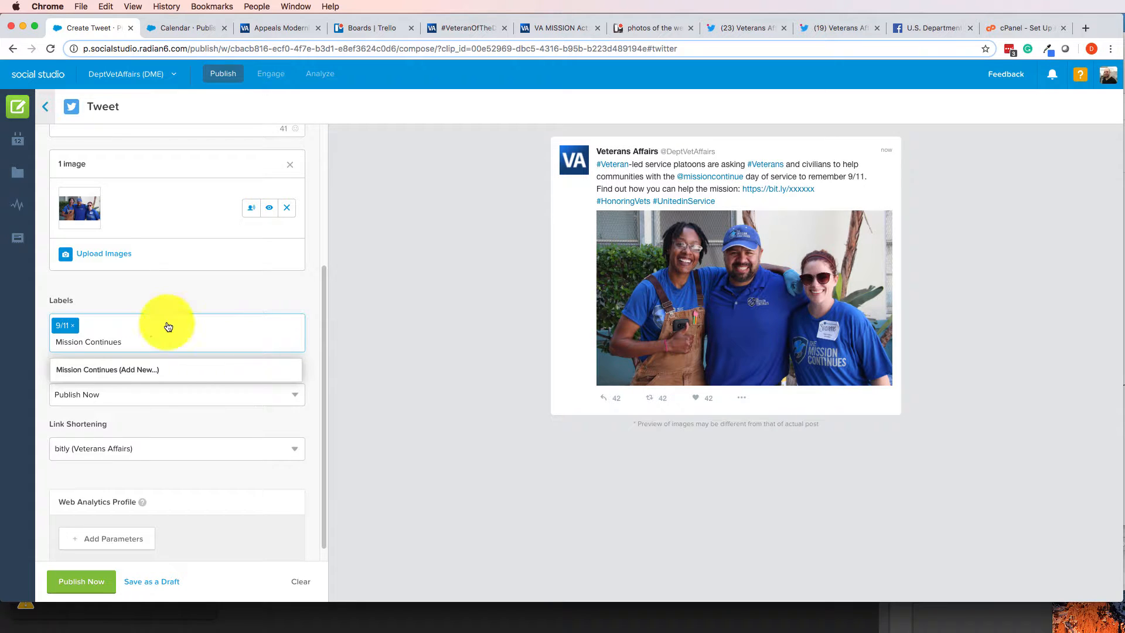
{"action": "left_click", "coordinate": [130, 369]}
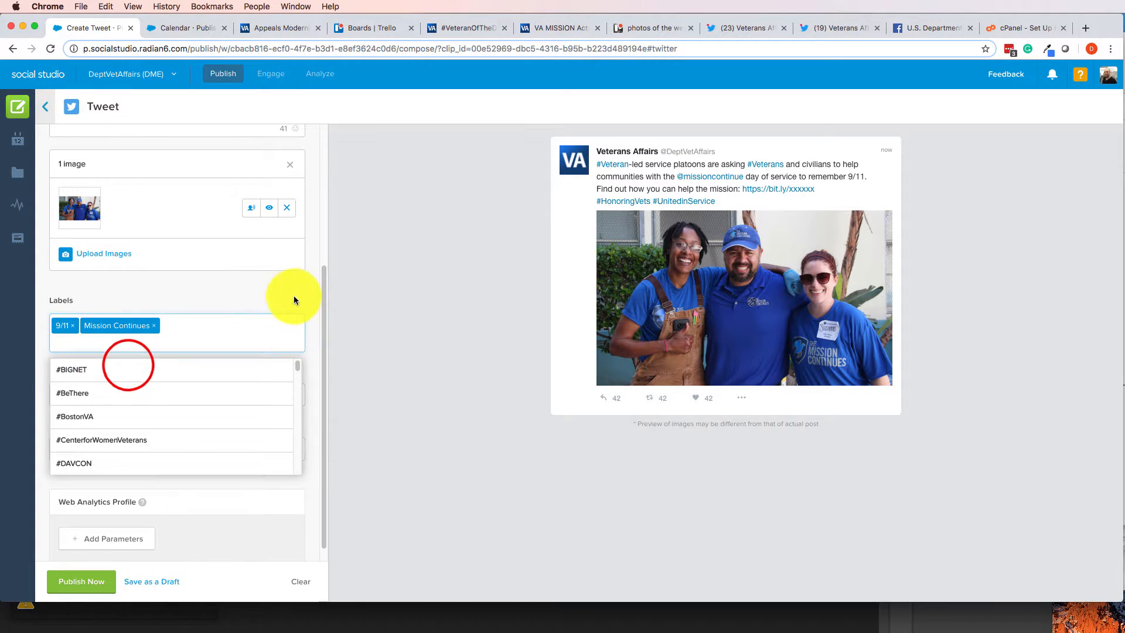
{"action": "left_click", "coordinate": [300, 309]}
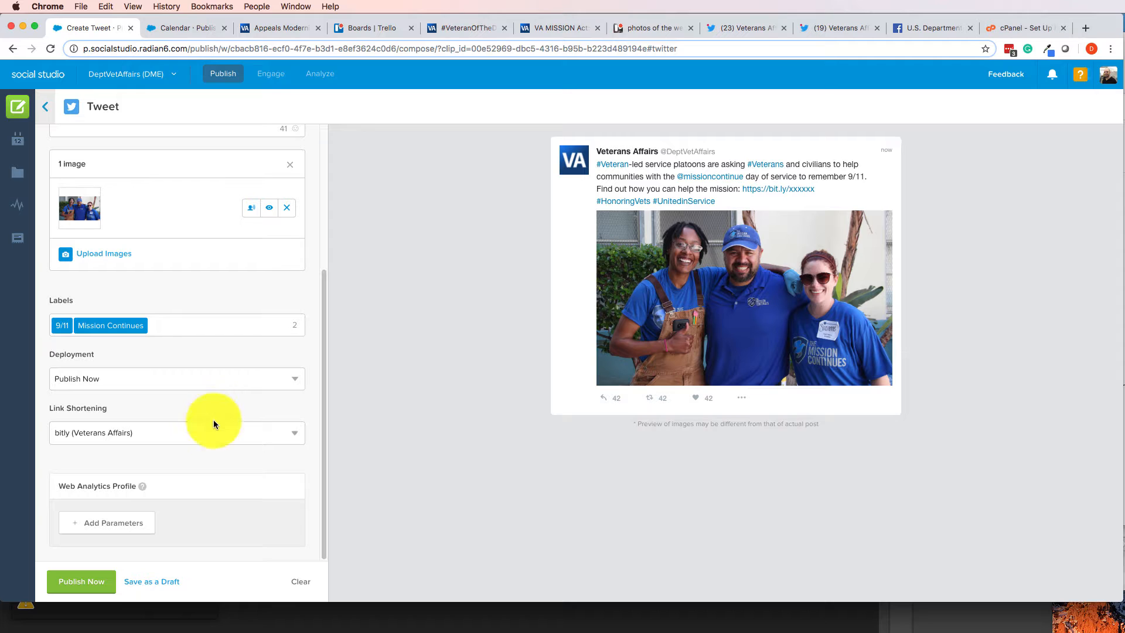
Recheck the August 18 - 24, 2019 publishing calendar for the open slot and return to the tweet's deployment settings
{"action": "left_click", "coordinate": [168, 28]}
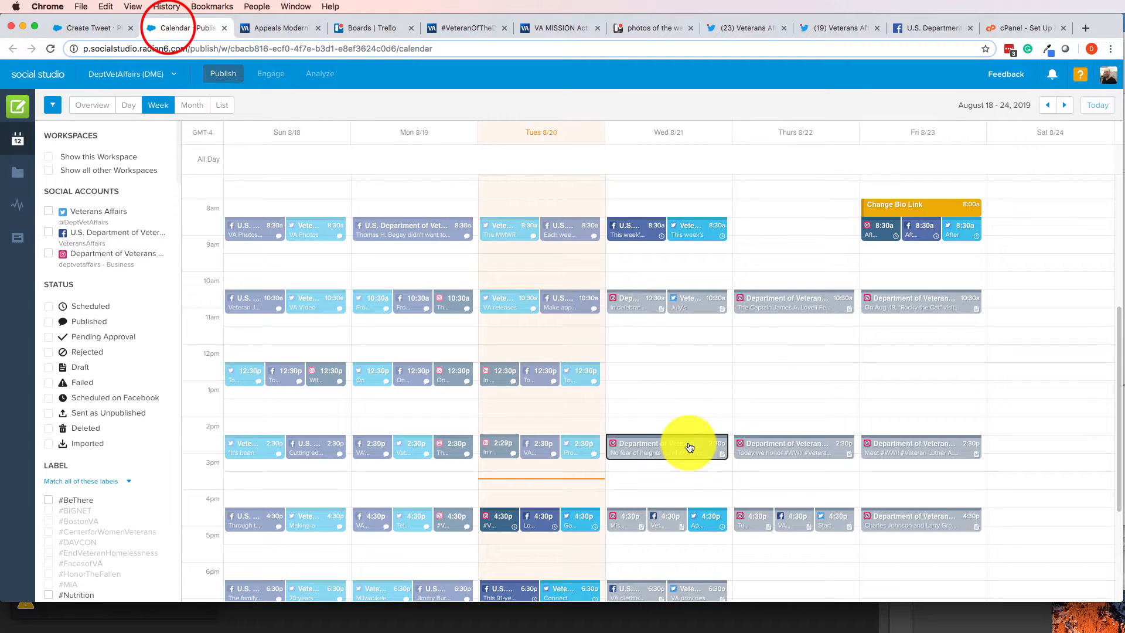
{"action": "left_click", "coordinate": [88, 28]}
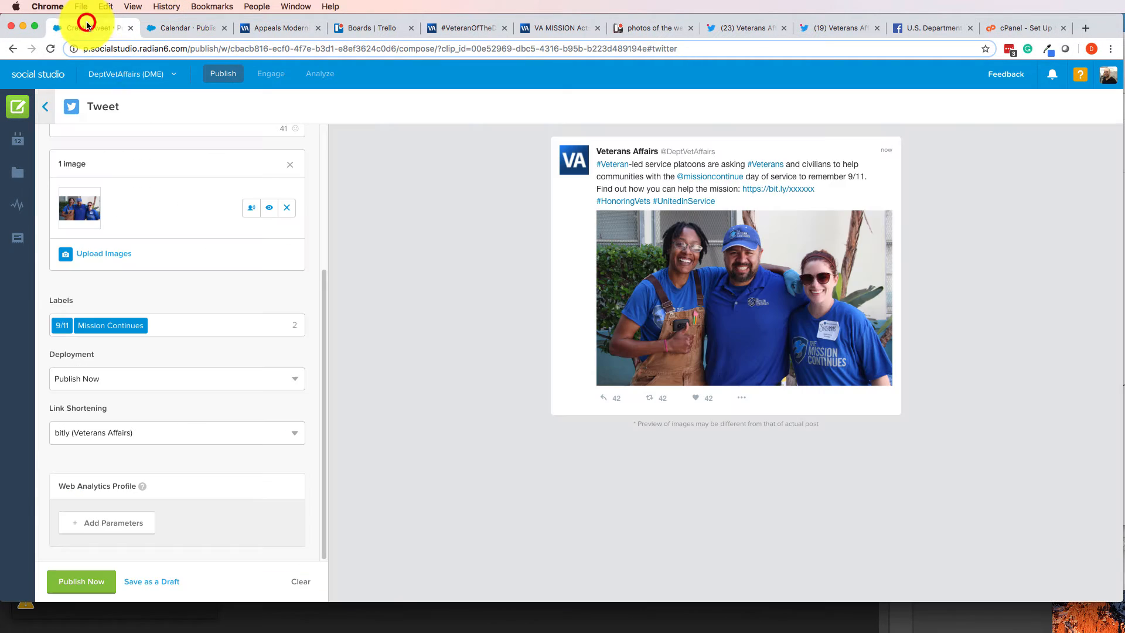
{"action": "scroll", "coordinate": [204, 283], "scroll_direction": "up", "scroll_amount": 2}
{"action": "scroll", "coordinate": [204, 282], "scroll_direction": "down", "scroll_amount": 2}
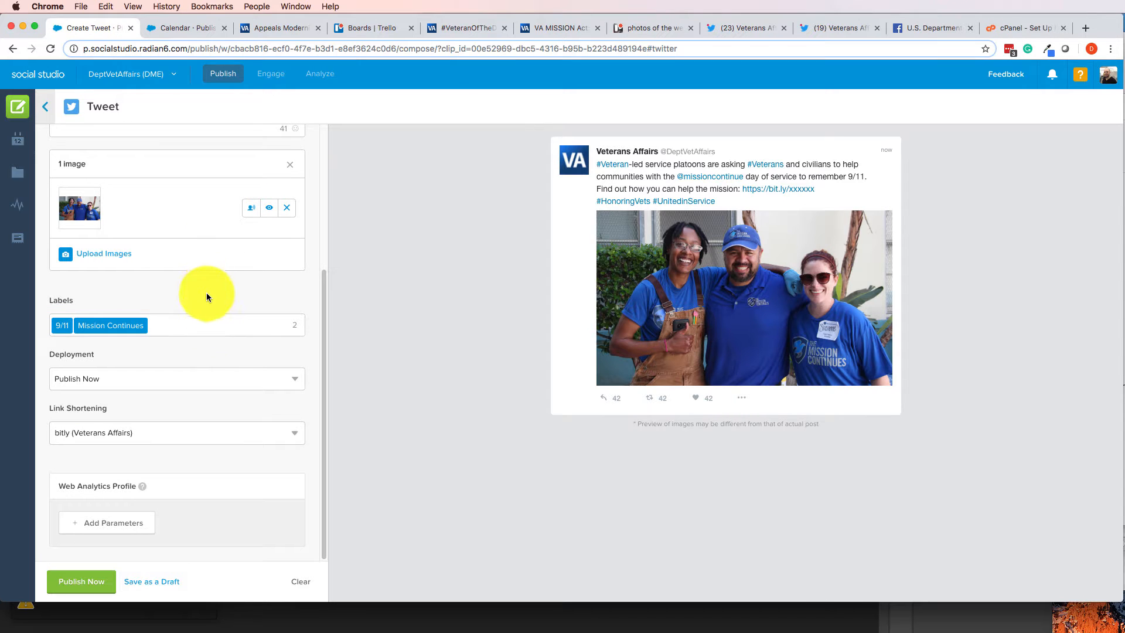
Set the tweet to Schedule from Social Studio on 08/21/2019 at 02:30 pm and save it as a draft
{"action": "left_click", "coordinate": [188, 381]}
{"action": "left_click", "coordinate": [177, 450]}
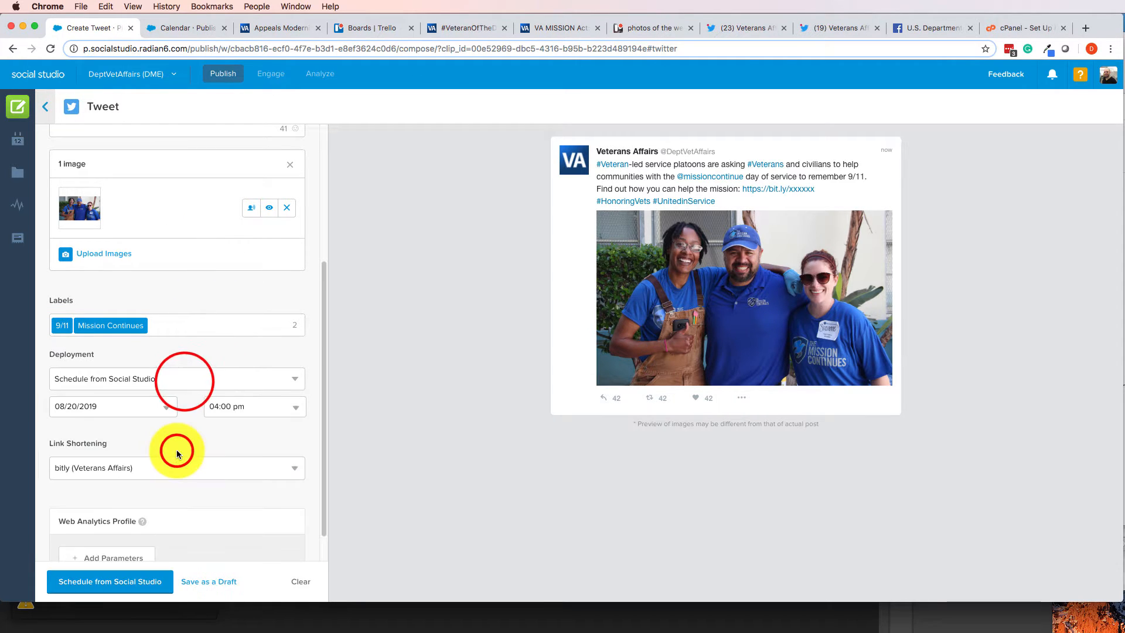
{"action": "left_click", "coordinate": [151, 414]}
{"action": "left_click", "coordinate": [123, 533]}
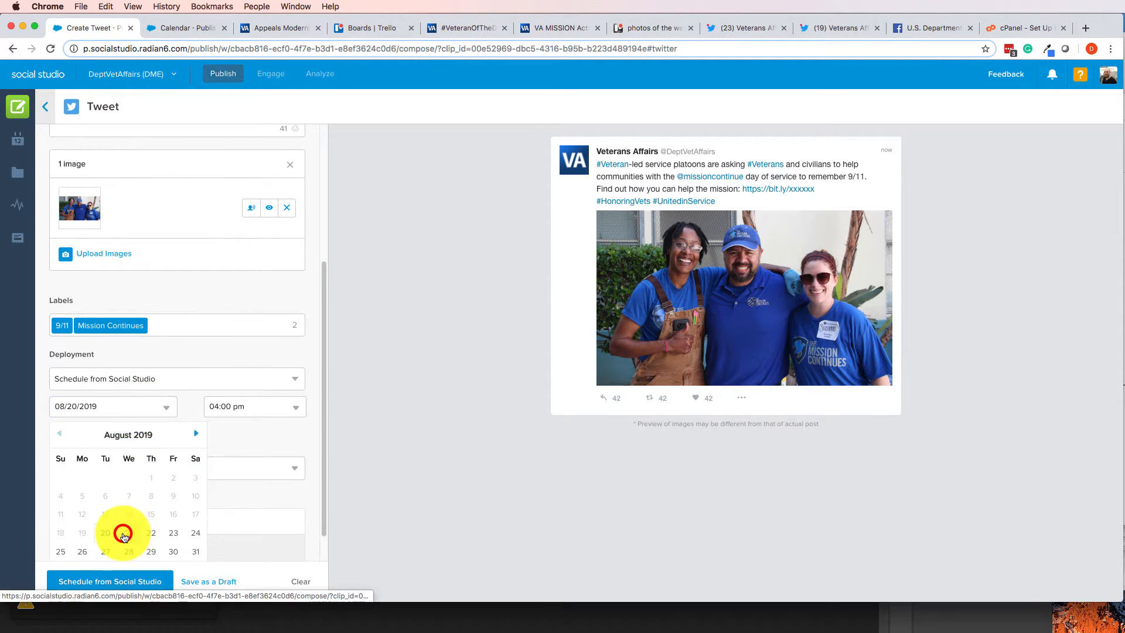
{"action": "left_click", "coordinate": [233, 404]}
{"action": "scroll", "coordinate": [249, 463], "scroll_direction": "up", "scroll_amount": 2}
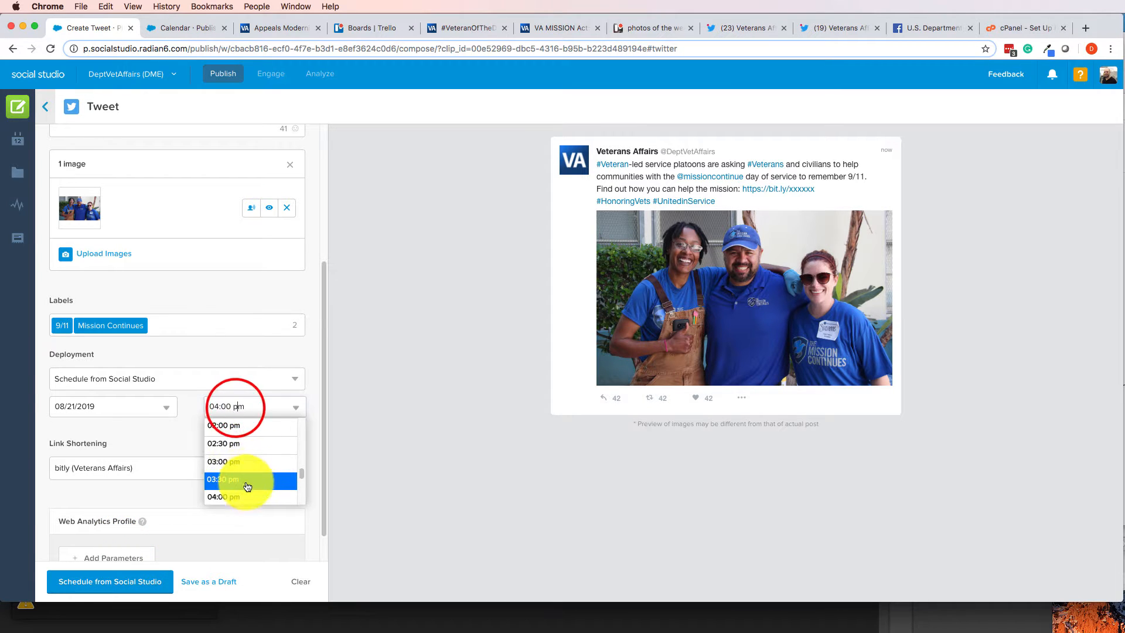
{"action": "left_click", "coordinate": [243, 445]}
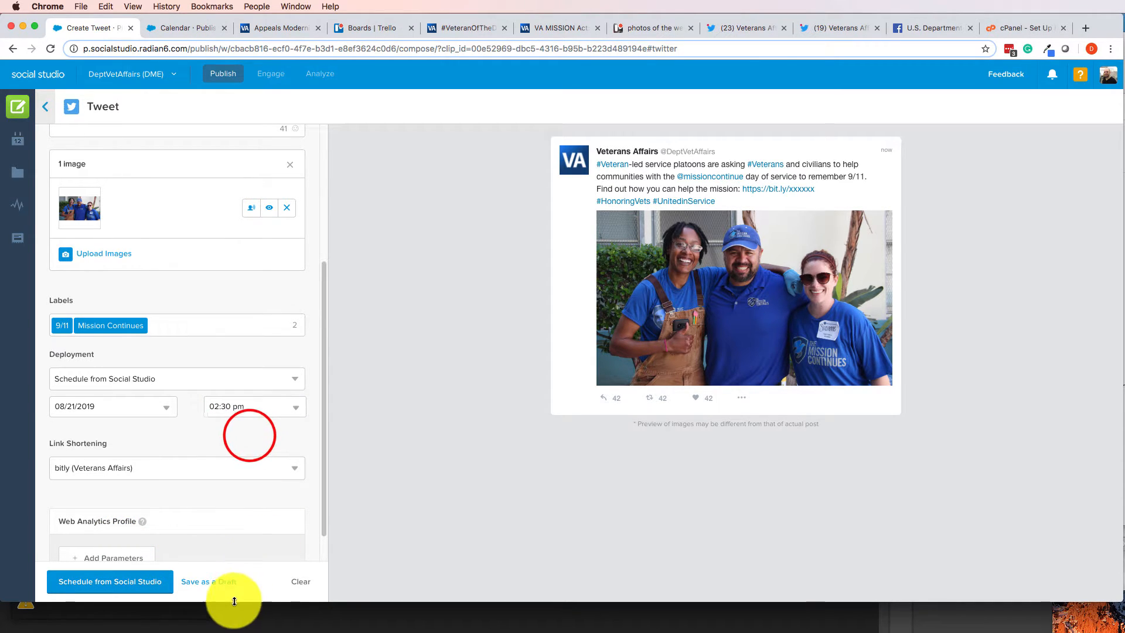
{"action": "left_click", "coordinate": [225, 582]}
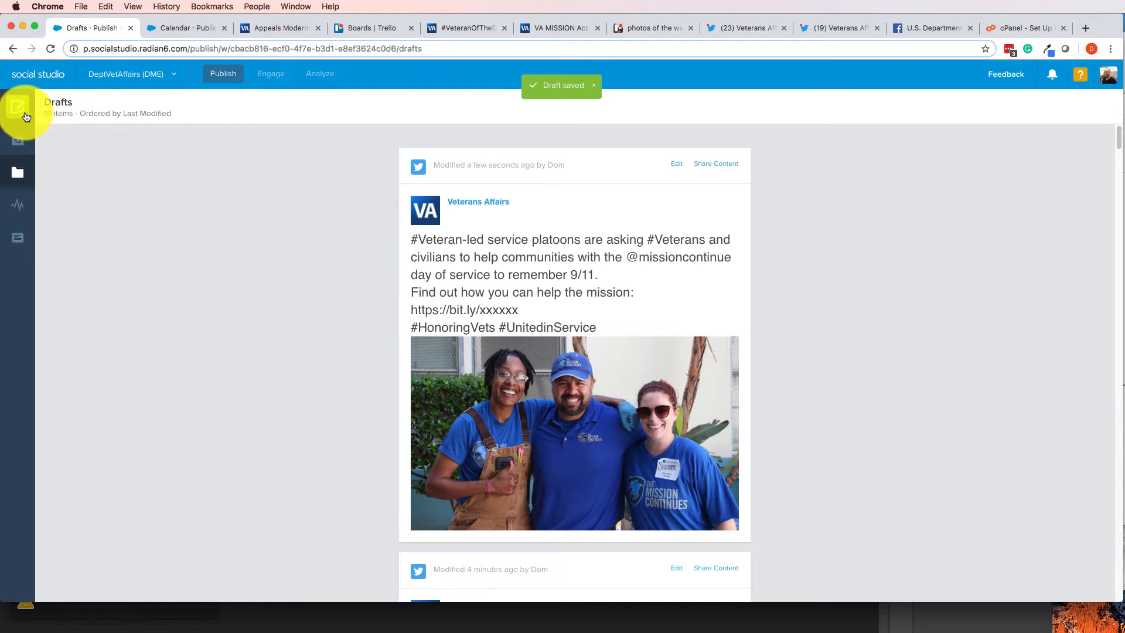
Open the shared content list and examine the VA Launchpad mobile app post's text, link and usage details
{"action": "left_click", "coordinate": [18, 238]}
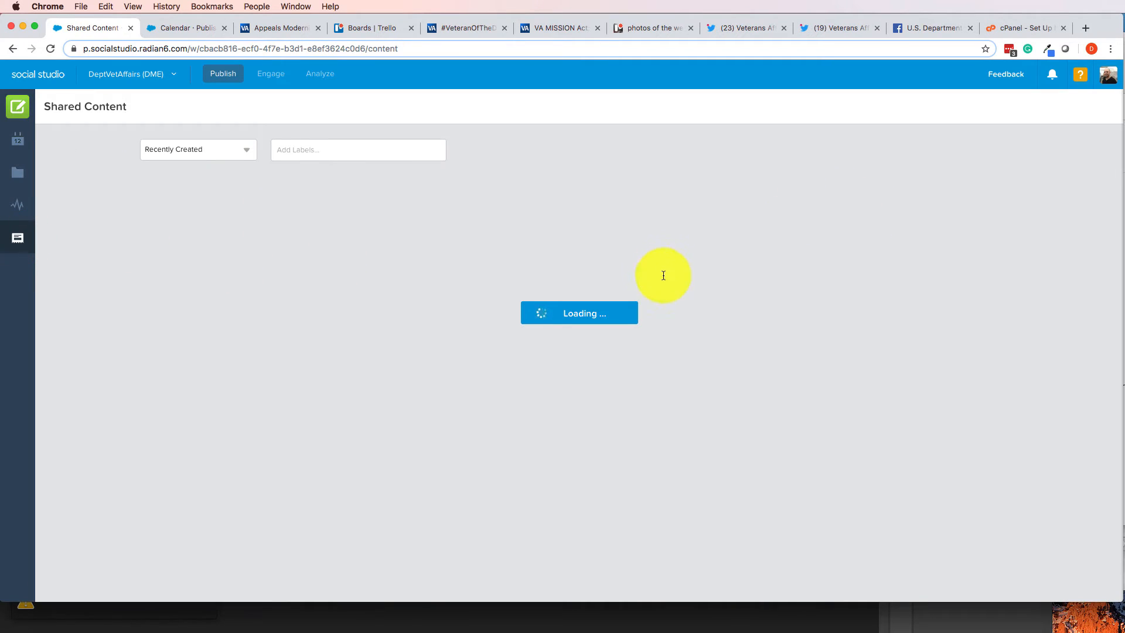
{"action": "scroll", "coordinate": [963, 281], "scroll_direction": "down", "scroll_amount": 1}
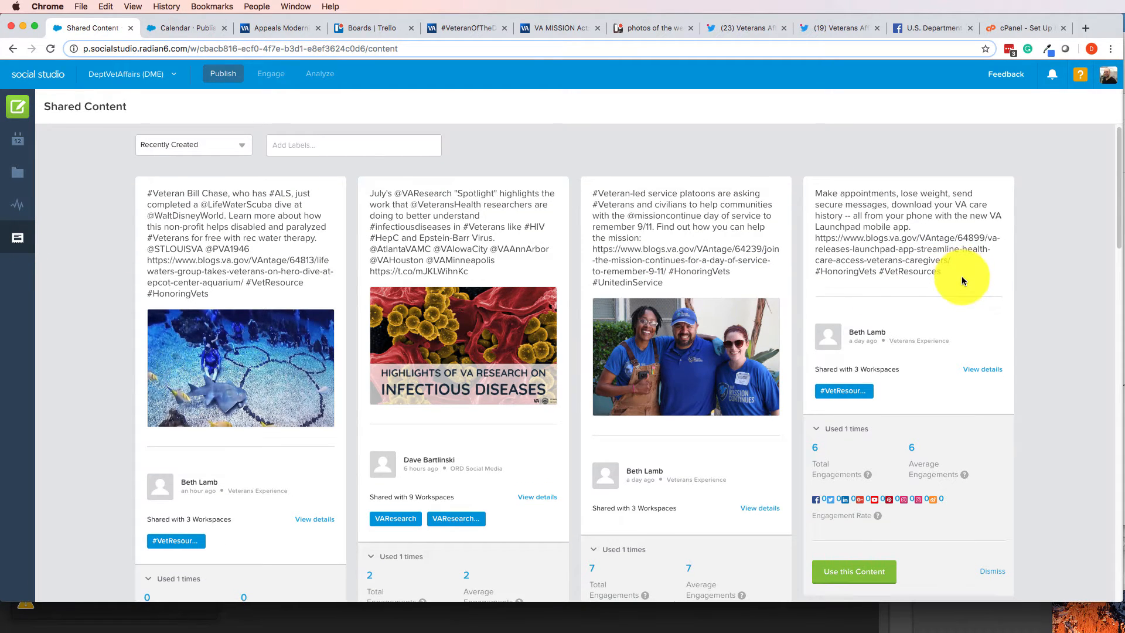
{"action": "scroll", "coordinate": [992, 283], "scroll_direction": "down", "scroll_amount": 1}
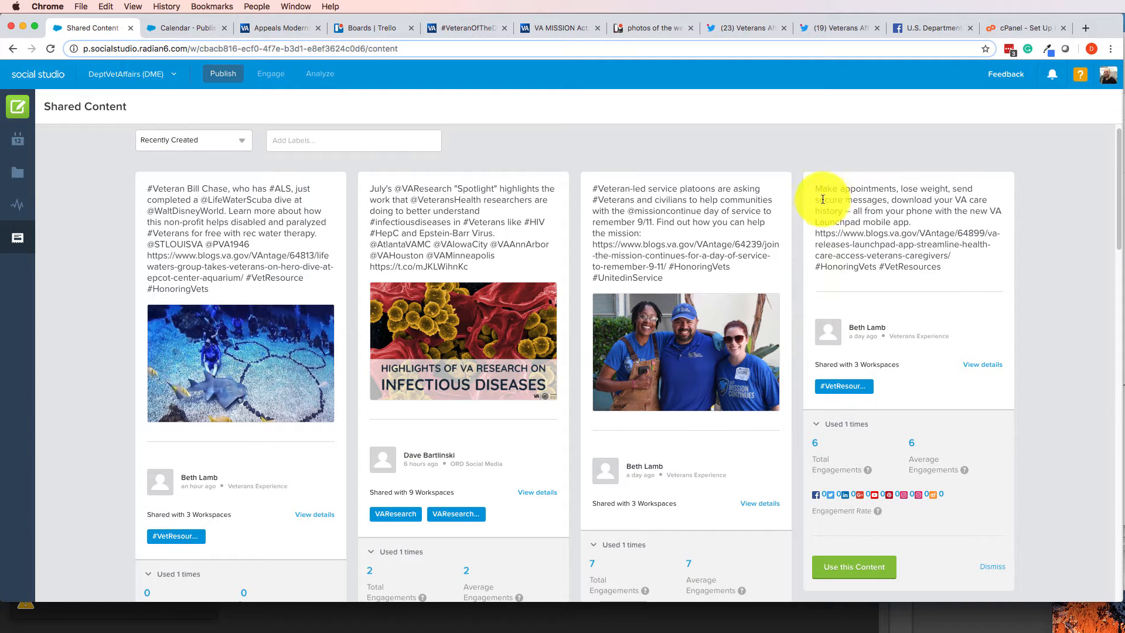
{"action": "left_click_drag", "start_coordinate": [821, 190], "coordinate": [952, 239]}
{"action": "left_click", "coordinate": [943, 271]}
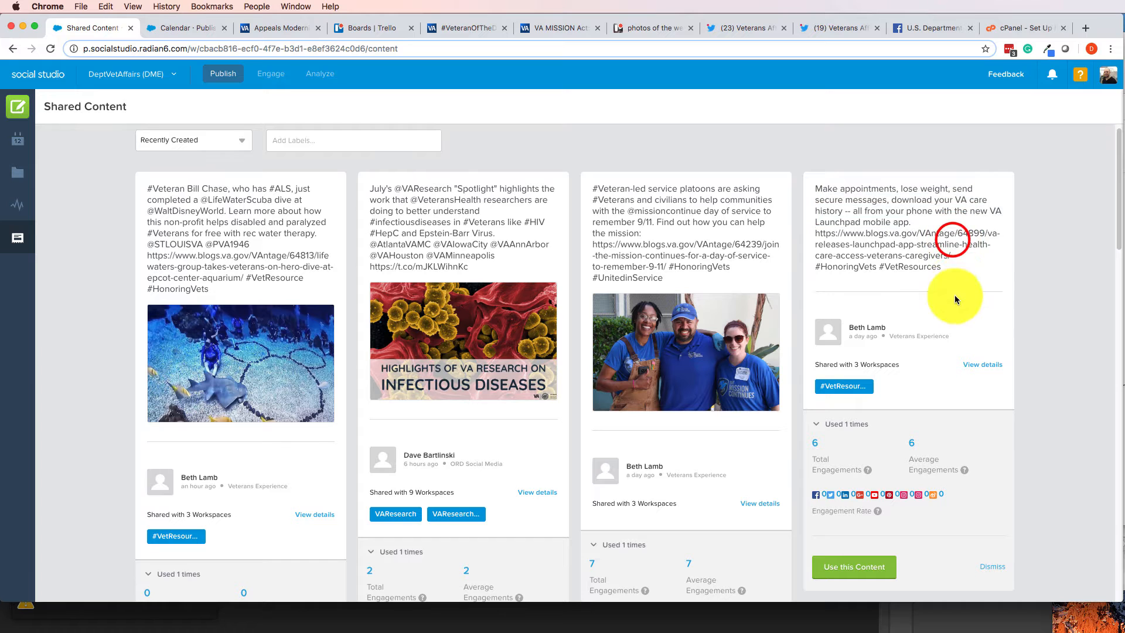
{"action": "scroll", "coordinate": [886, 334], "scroll_direction": "down", "scroll_amount": 3}
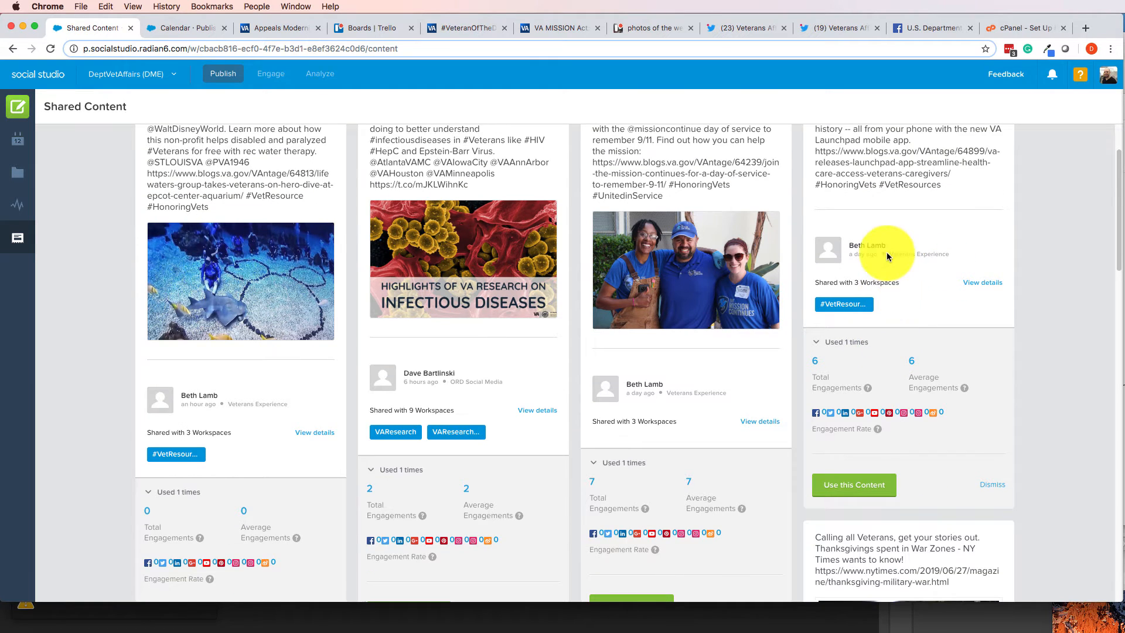
{"action": "scroll", "coordinate": [884, 249], "scroll_direction": "up", "scroll_amount": 3}
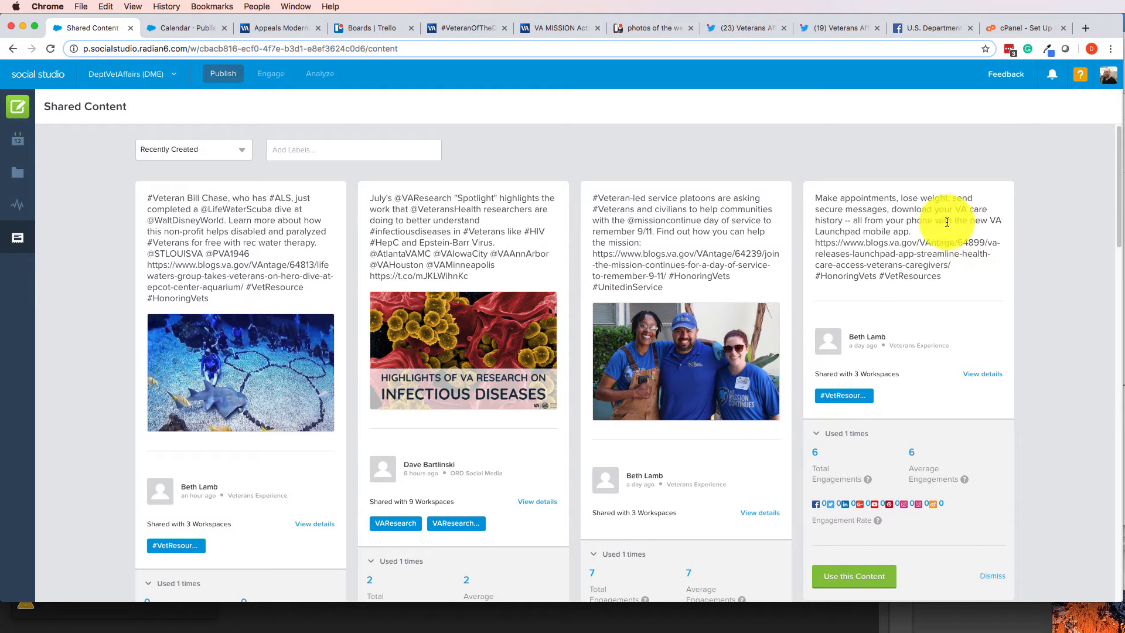
Look through the older shared posts and examine the source workspace of the VA Research Middleton Award post
{"action": "scroll", "coordinate": [968, 271], "scroll_direction": "down", "scroll_amount": 10}
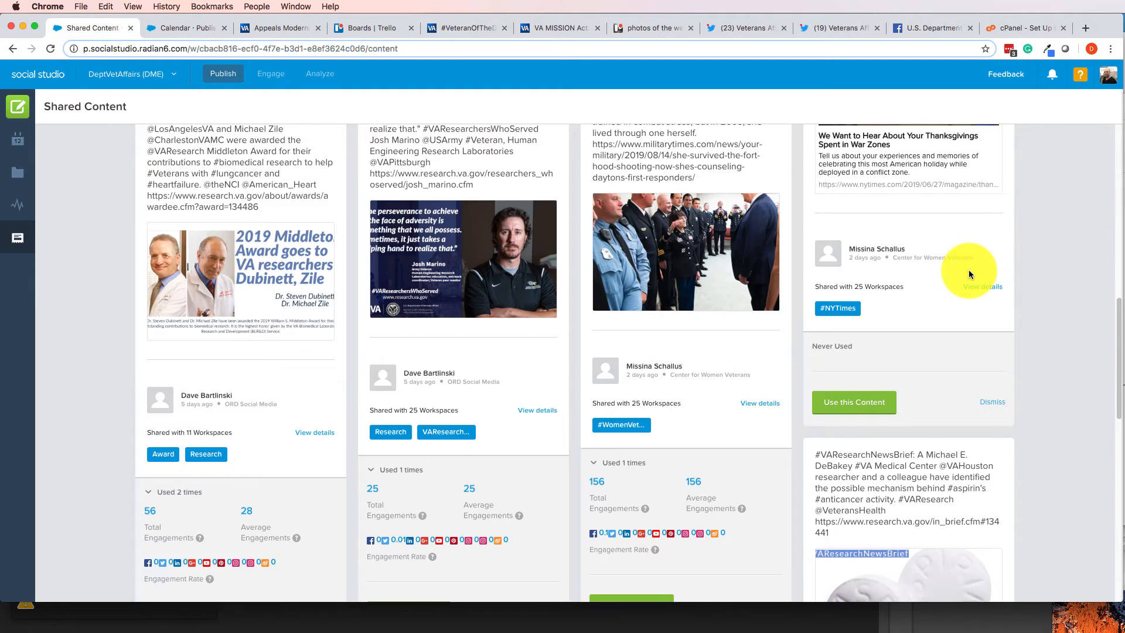
{"action": "scroll", "coordinate": [224, 318], "scroll_direction": "up", "scroll_amount": 1}
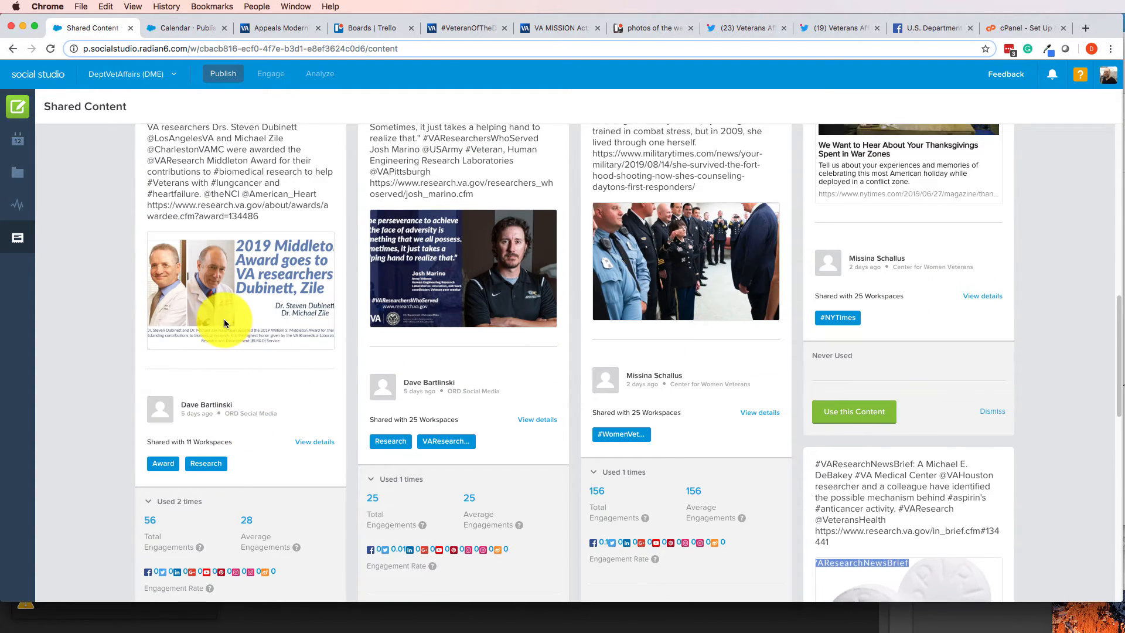
{"action": "scroll", "coordinate": [226, 322], "scroll_direction": "up", "scroll_amount": 2}
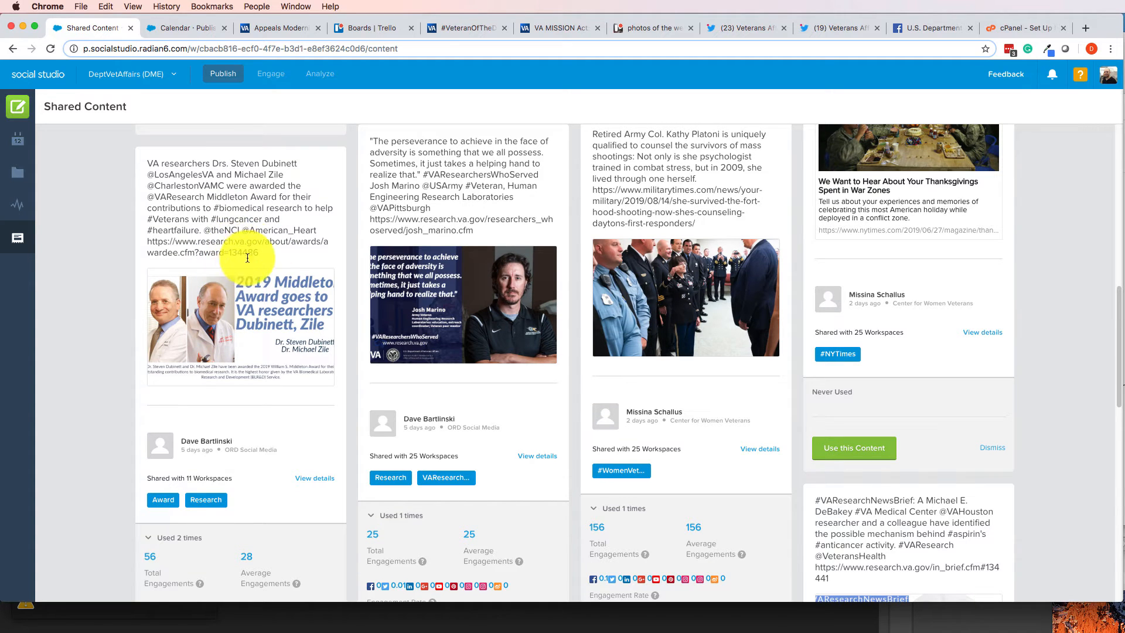
{"action": "left_click", "coordinate": [263, 461]}
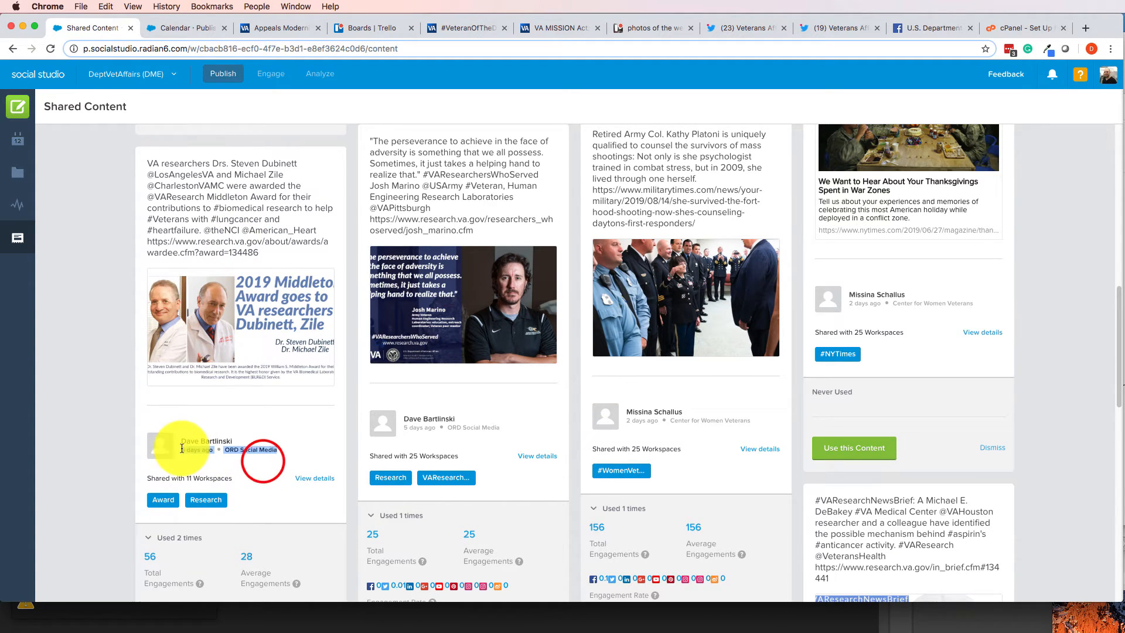
{"action": "left_click", "coordinate": [227, 462]}
{"action": "scroll", "coordinate": [312, 330], "scroll_direction": "up", "scroll_amount": 10}
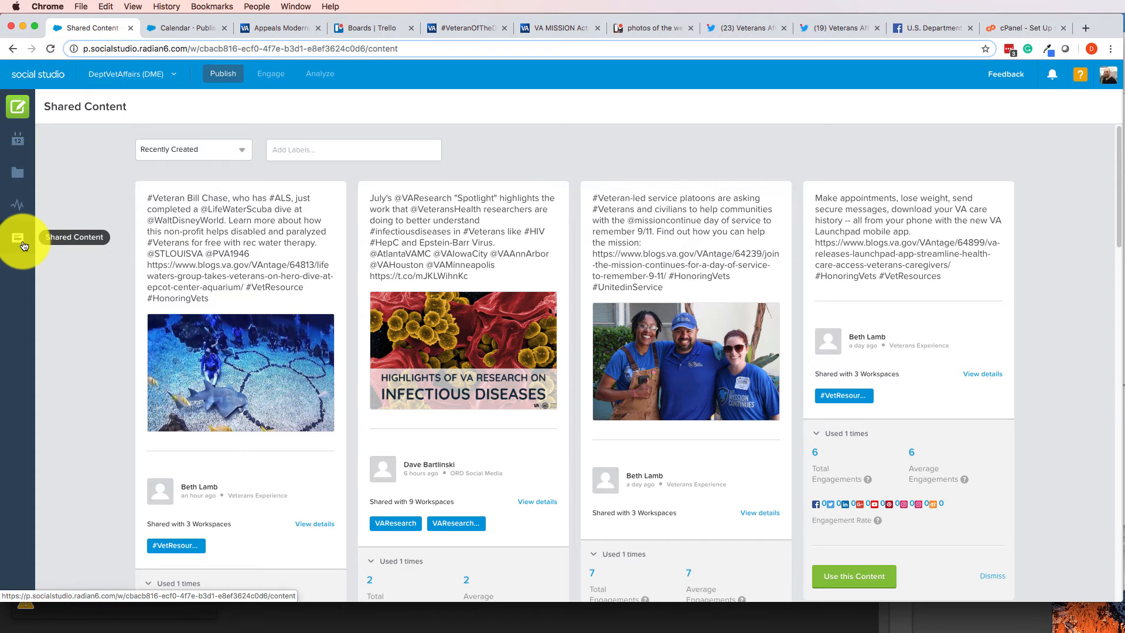
Examine the blog link in the Walt Disney World scuba dive post, check the publishing calendar, and return to the shared content list
{"action": "left_click", "coordinate": [87, 188]}
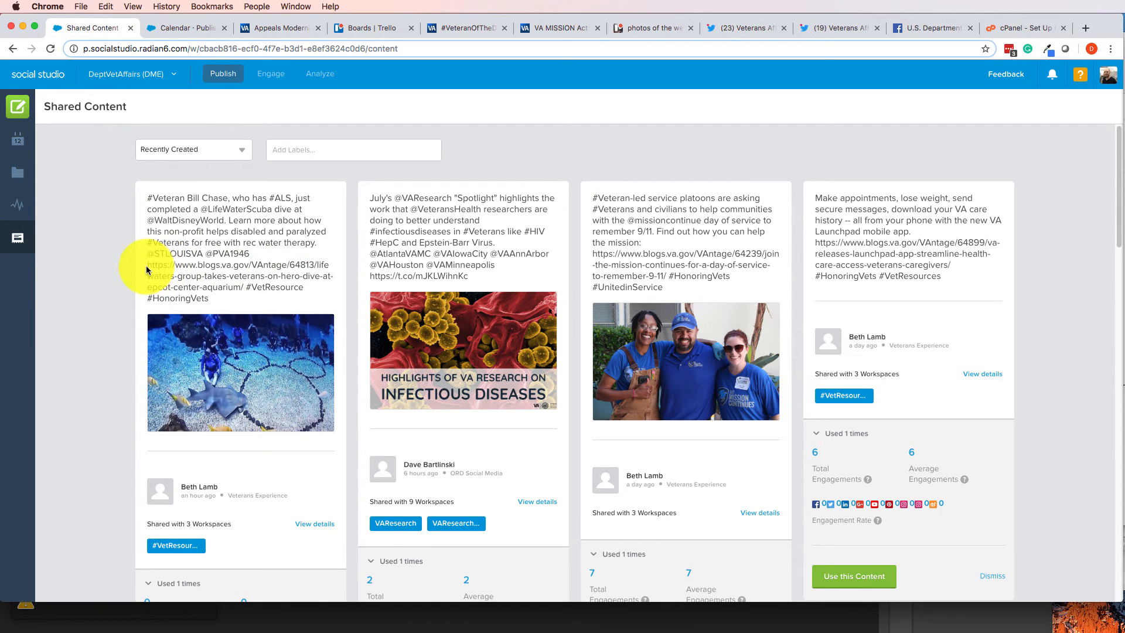
{"action": "left_click_drag", "start_coordinate": [150, 265], "coordinate": [295, 271]}
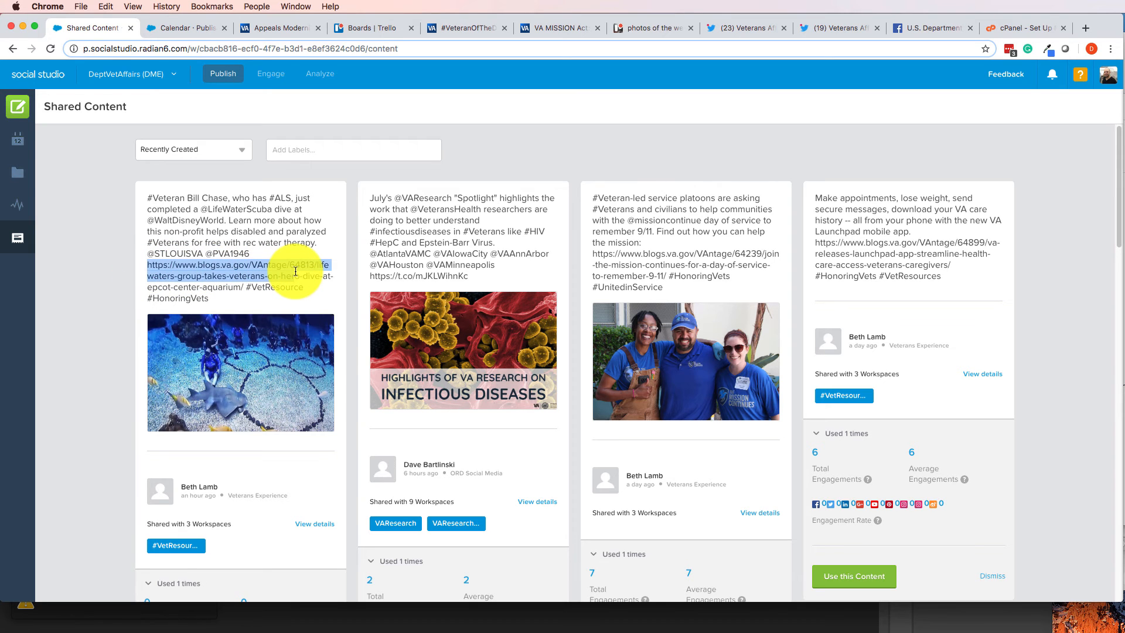
{"action": "left_click", "coordinate": [294, 270]}
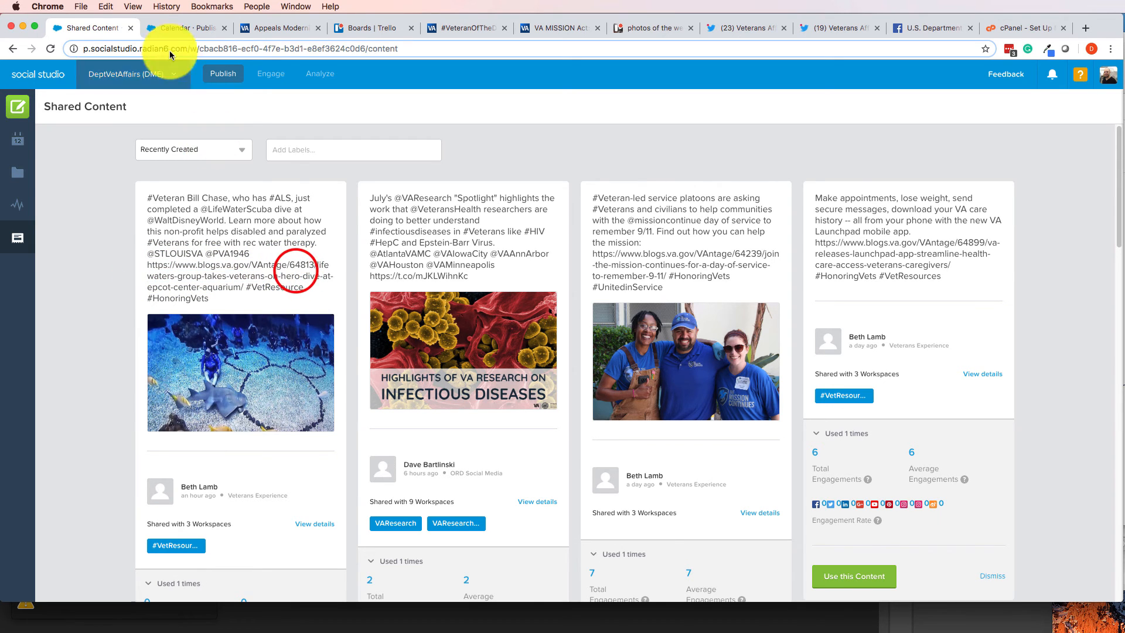
{"action": "left_click", "coordinate": [174, 27]}
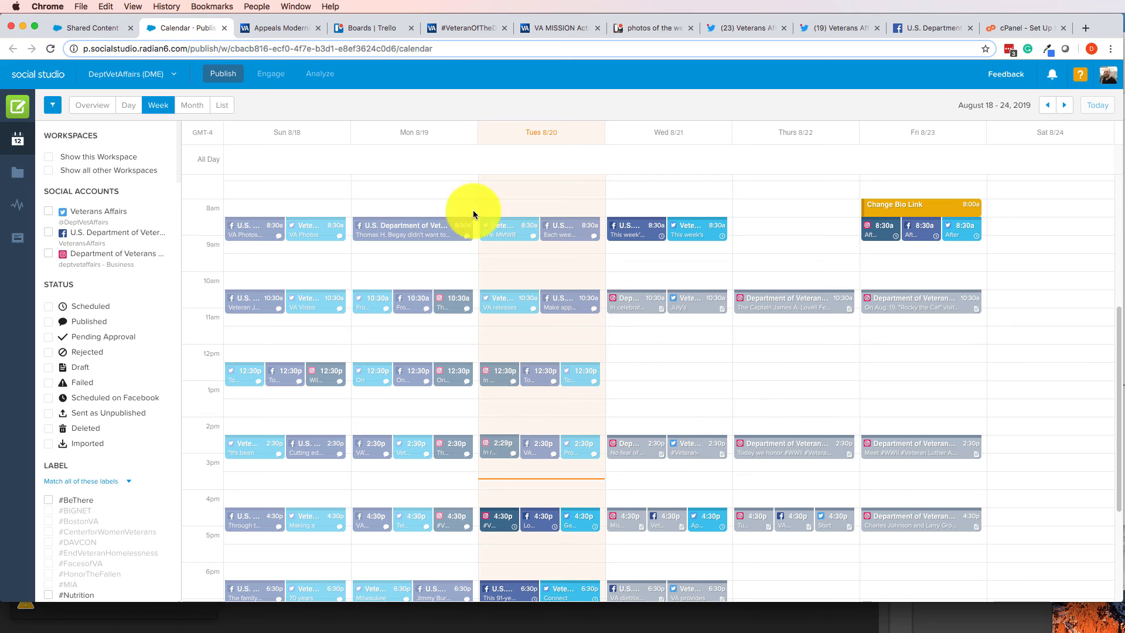
{"action": "left_click", "coordinate": [80, 28]}
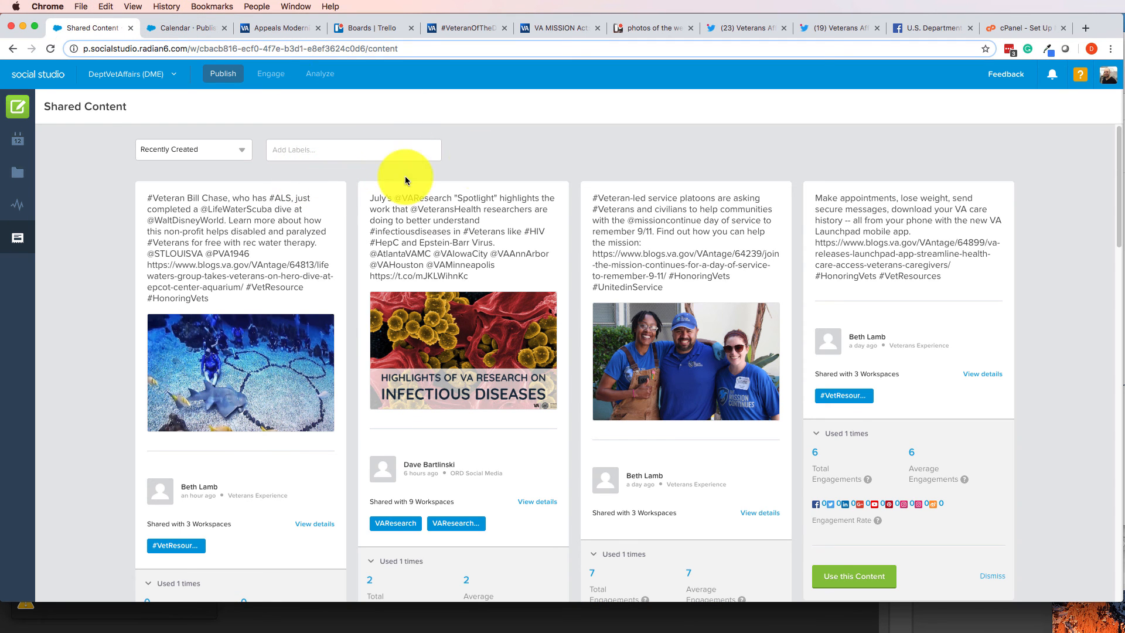